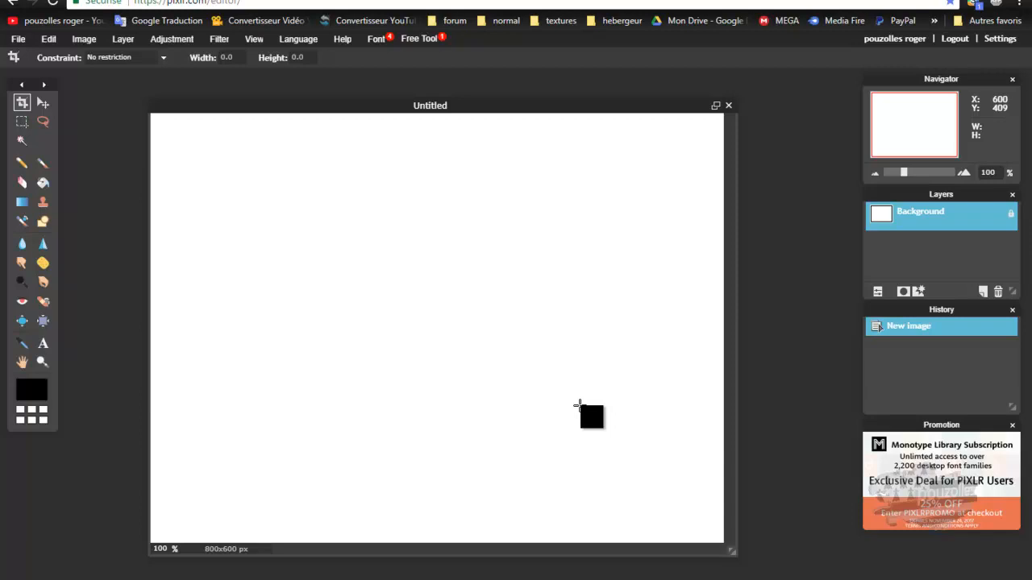
- Examine the options of the Marquee, Lasso and Wand selection tools, including the elliptical marquee shape
click(23, 123)
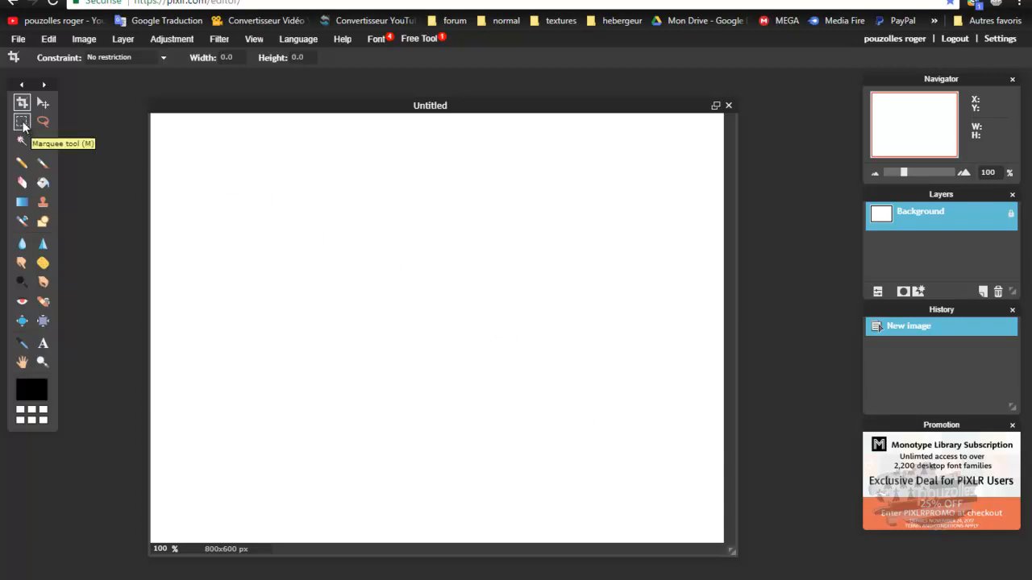
click(23, 123)
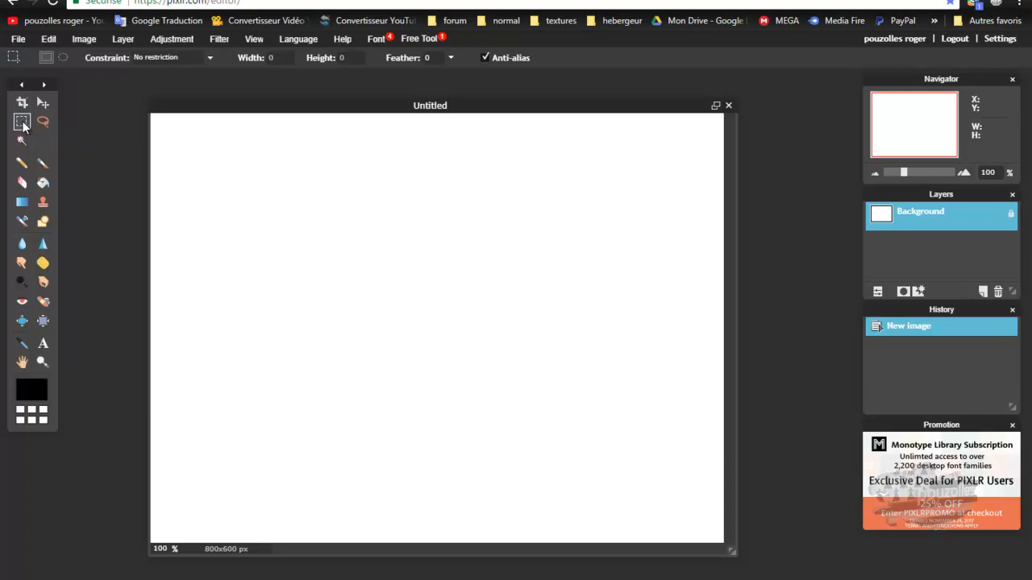
click(63, 58)
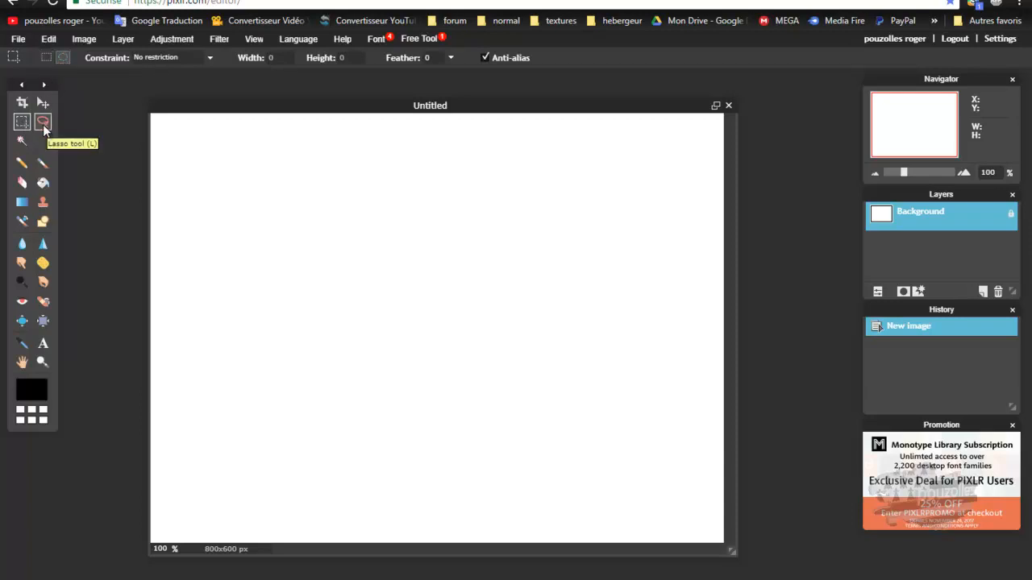
click(42, 124)
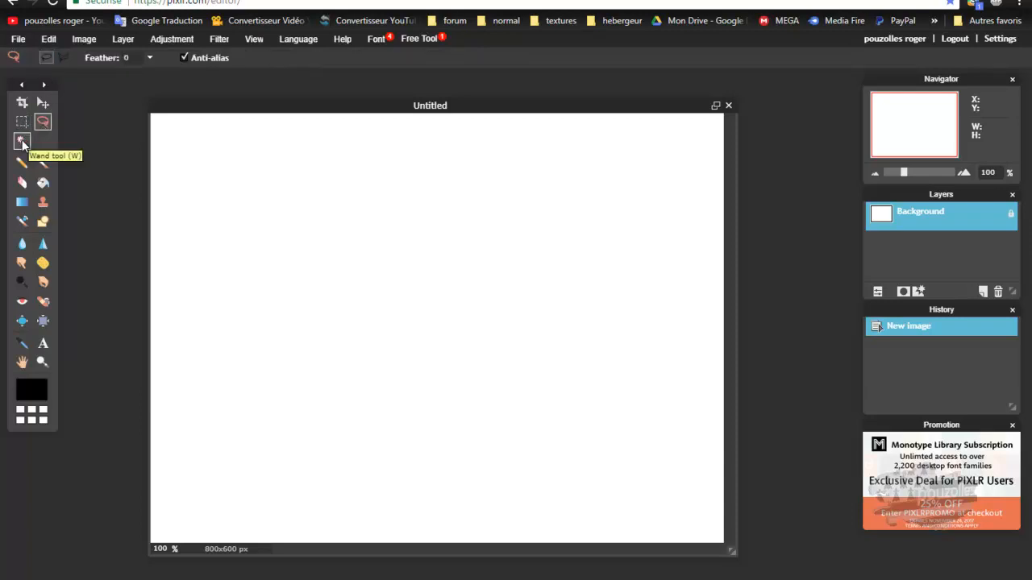
click(22, 142)
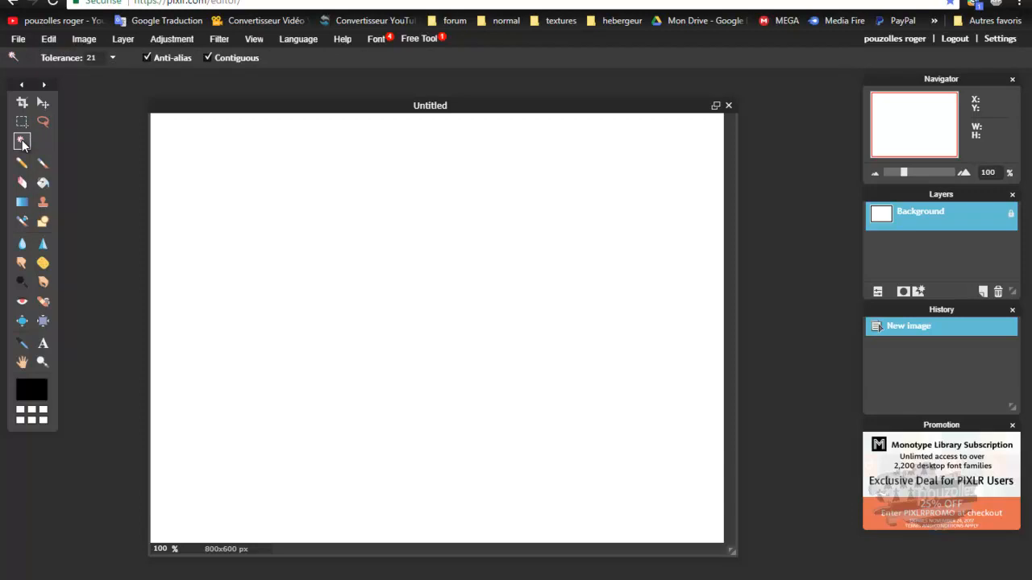
click(43, 123)
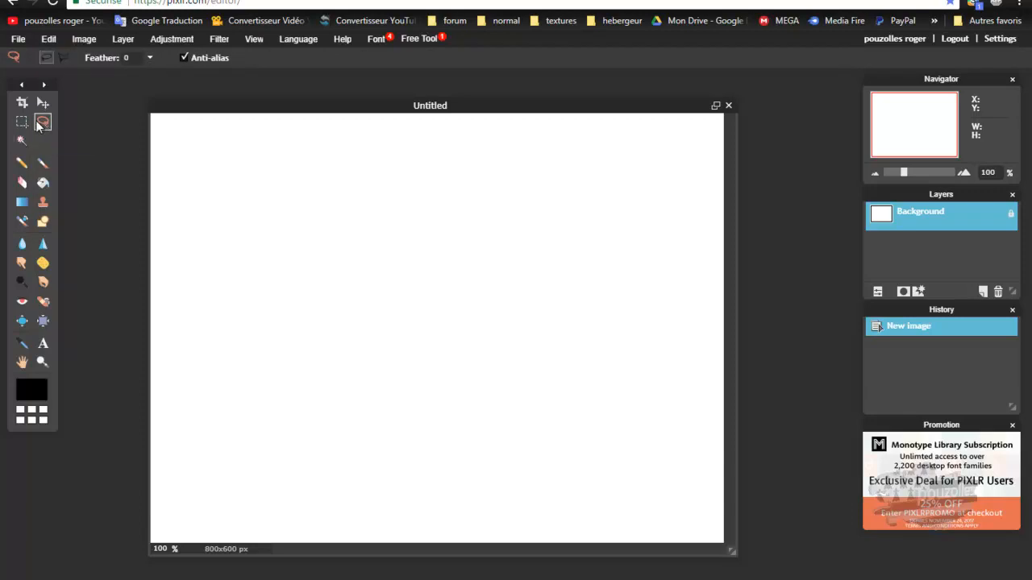
click(21, 122)
click(21, 141)
click(43, 123)
click(22, 140)
click(23, 125)
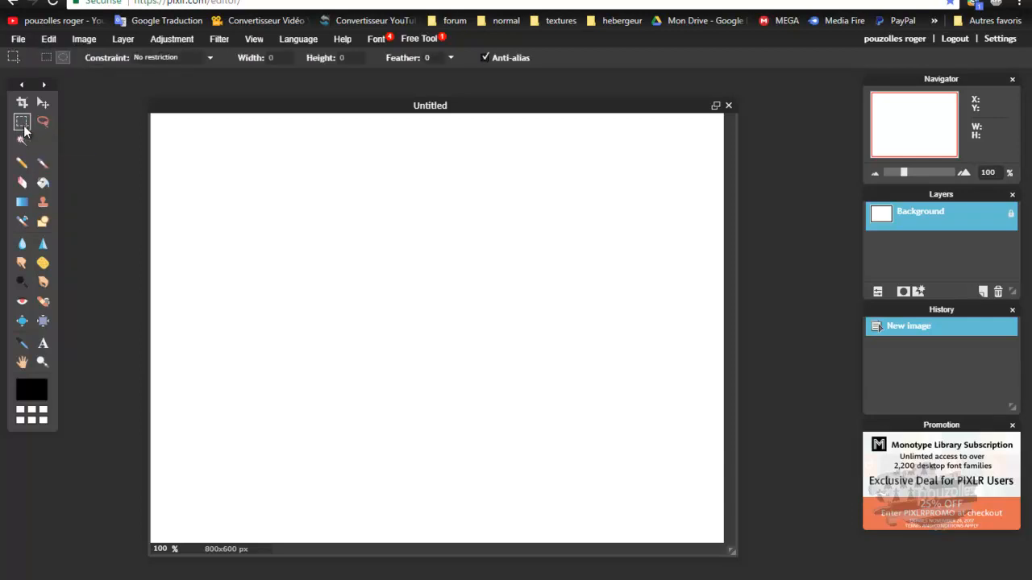
click(43, 123)
click(23, 141)
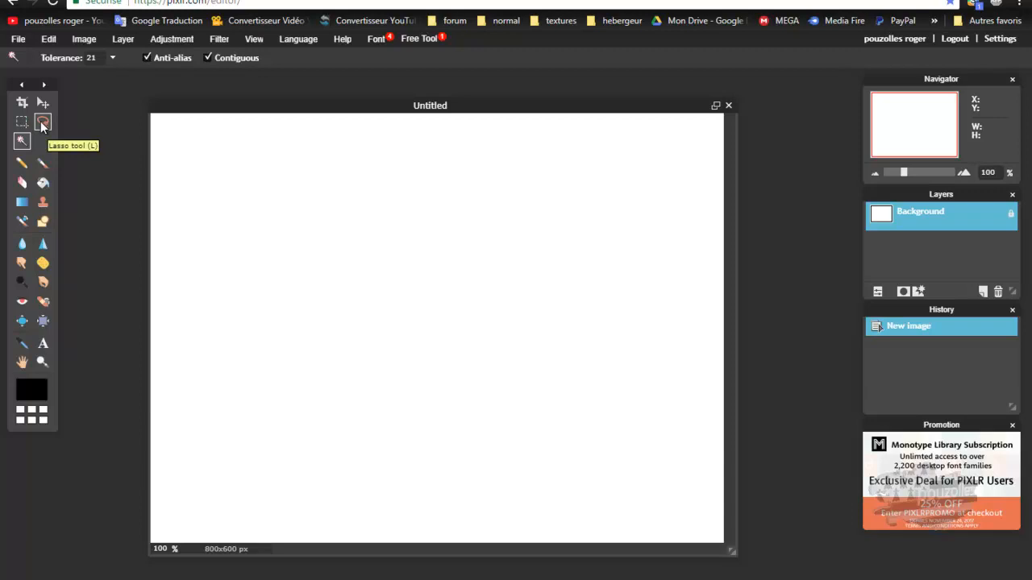
click(41, 122)
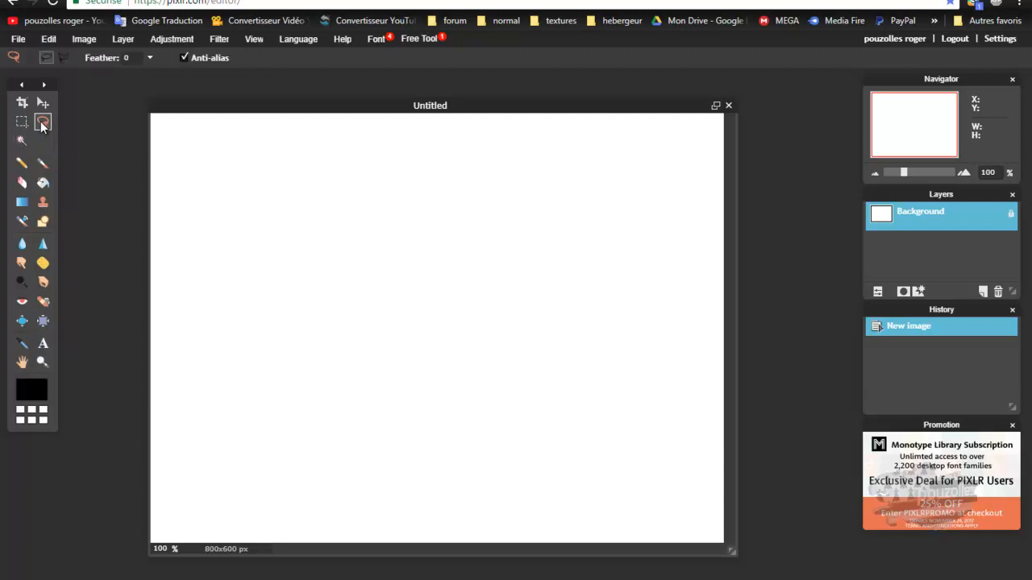
- Close the blank image and open the photo of the woman by the sea from its pasted image URL
click(728, 106)
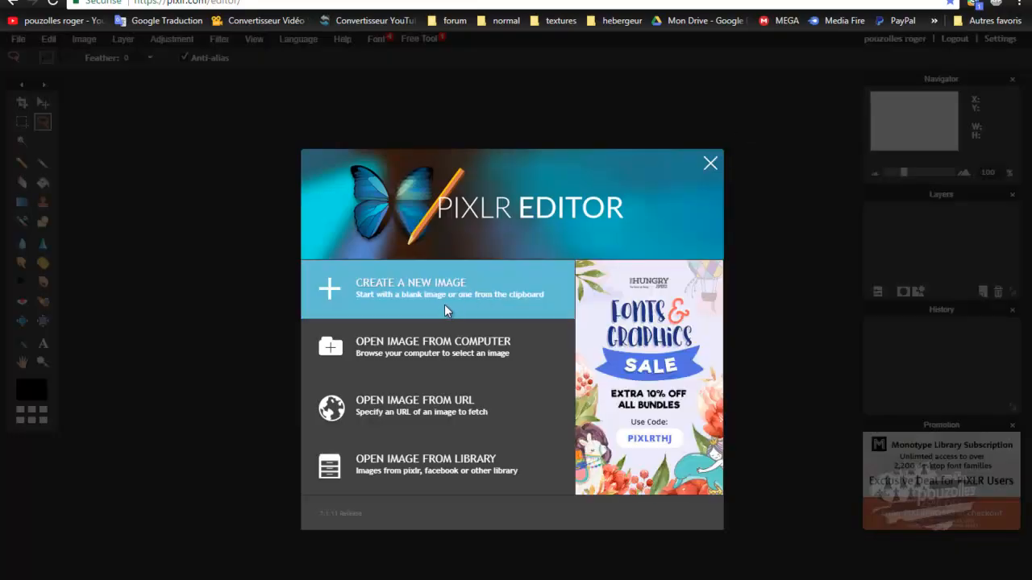
click(409, 408)
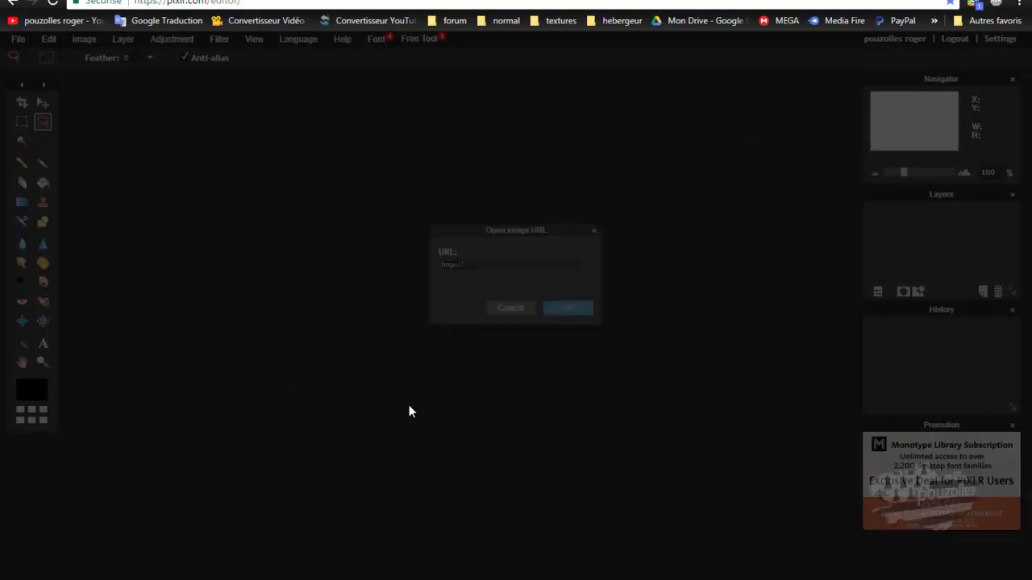
right_click(456, 264)
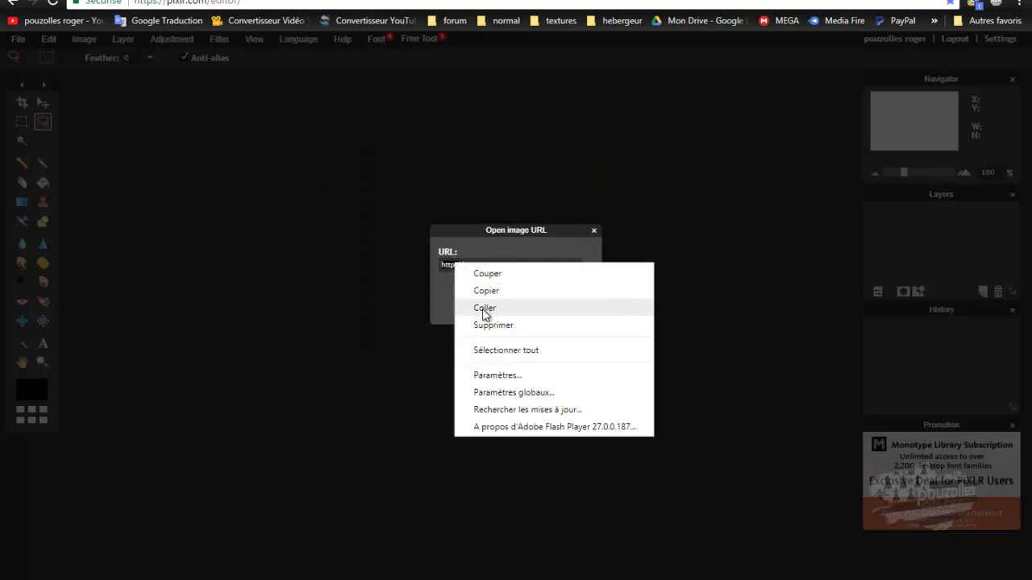
click(482, 308)
click(564, 307)
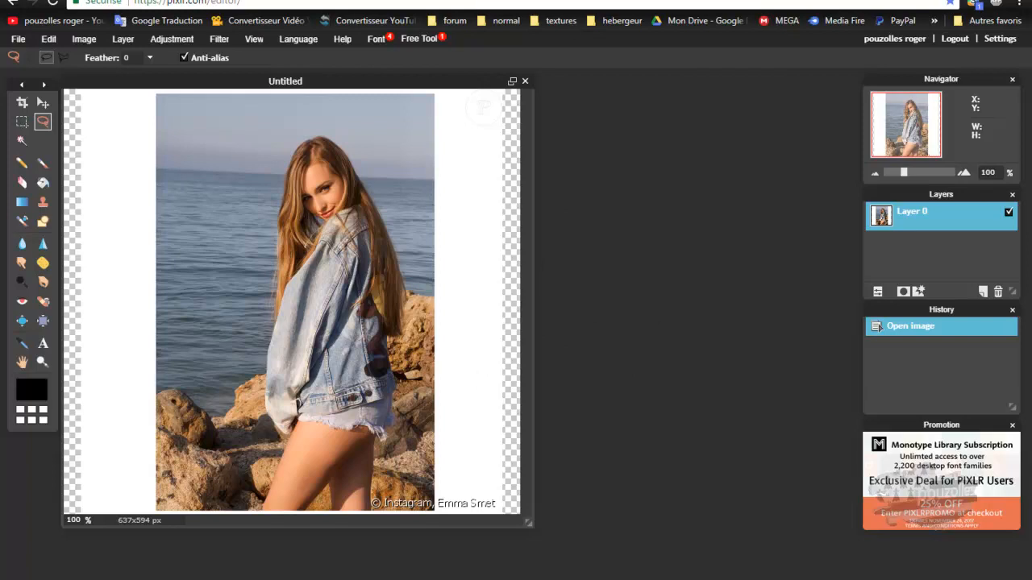
- Switch to the Google image results and show the copy options for the photo of the woman by the sea
click(484, 0)
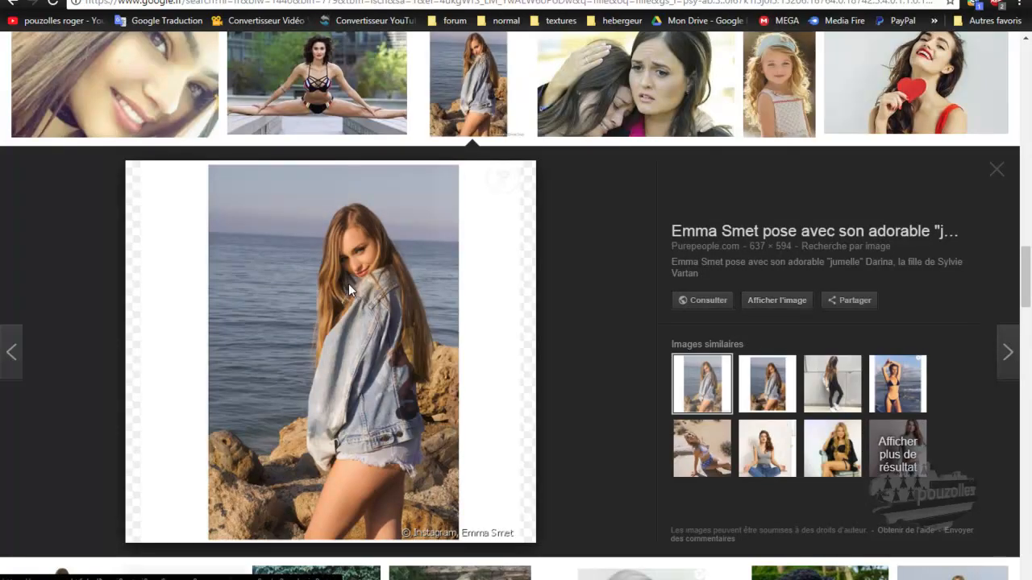
right_click(350, 287)
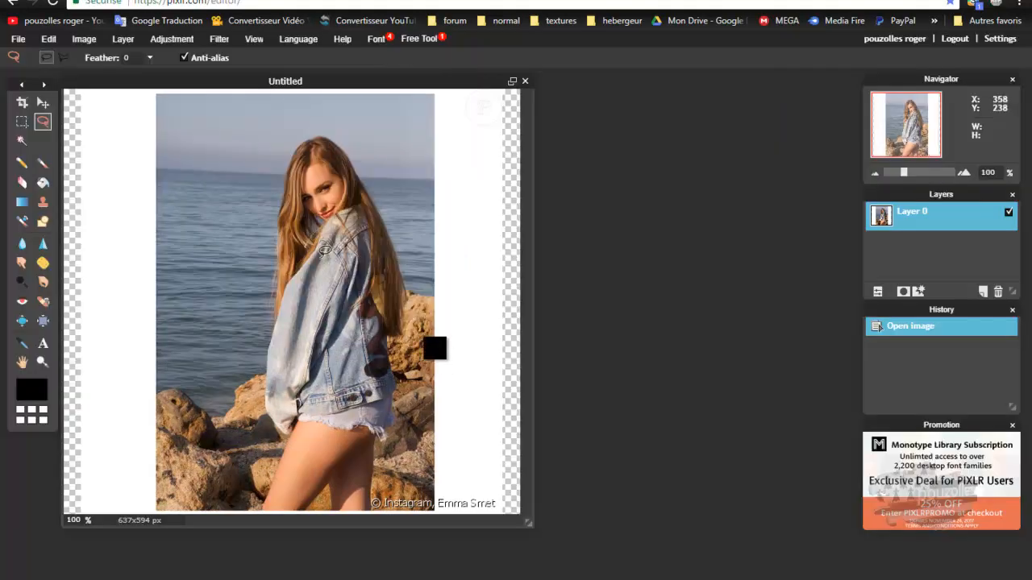
- Move the photo's document window toward the centre of the workspace and maximize it
drag(368, 86, 524, 120)
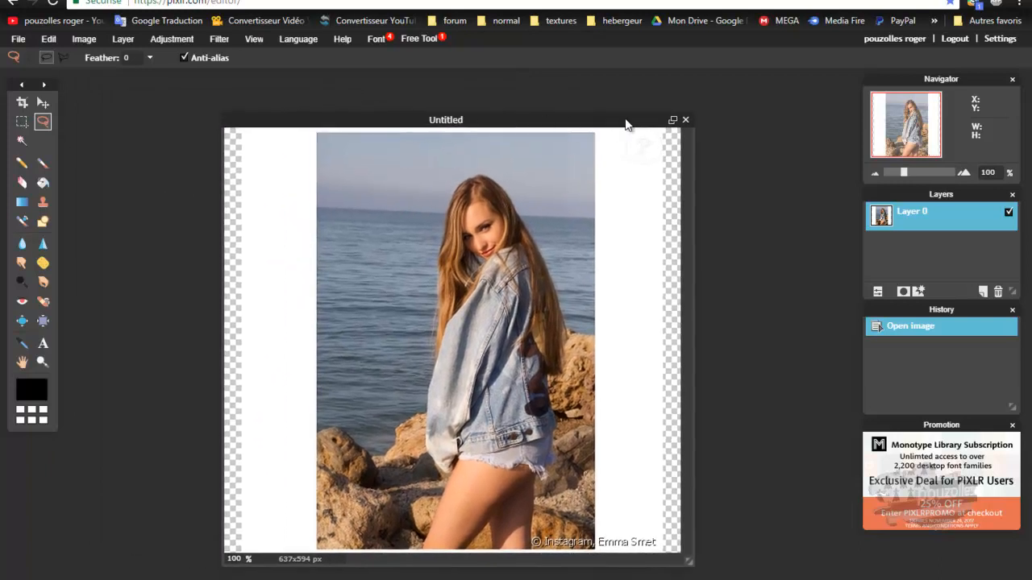
click(672, 120)
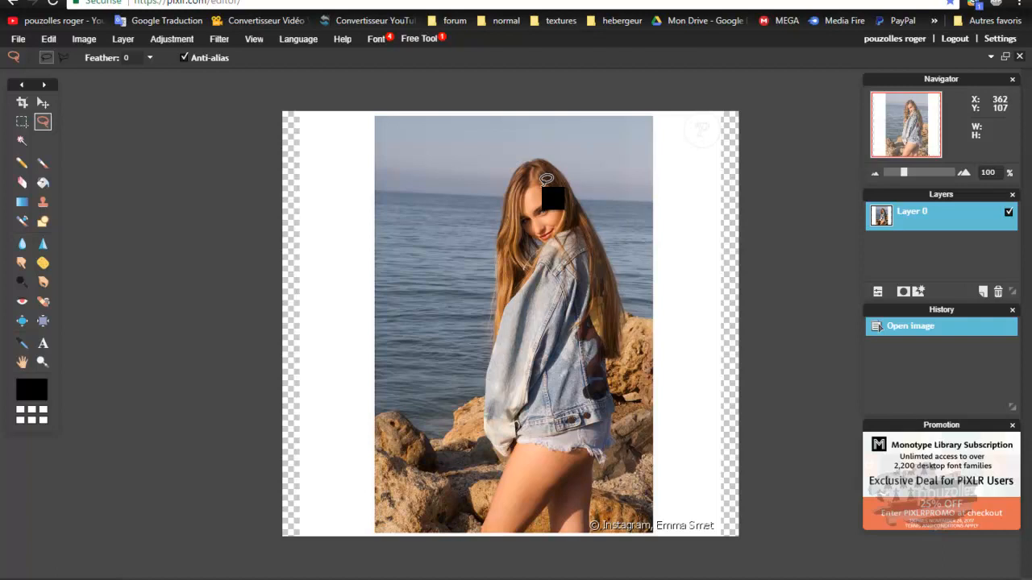
- Lasso a freehand area of sky about 71 x 56 px along the hair beside the woman's head and delete it
scroll(547, 178, down, 1)
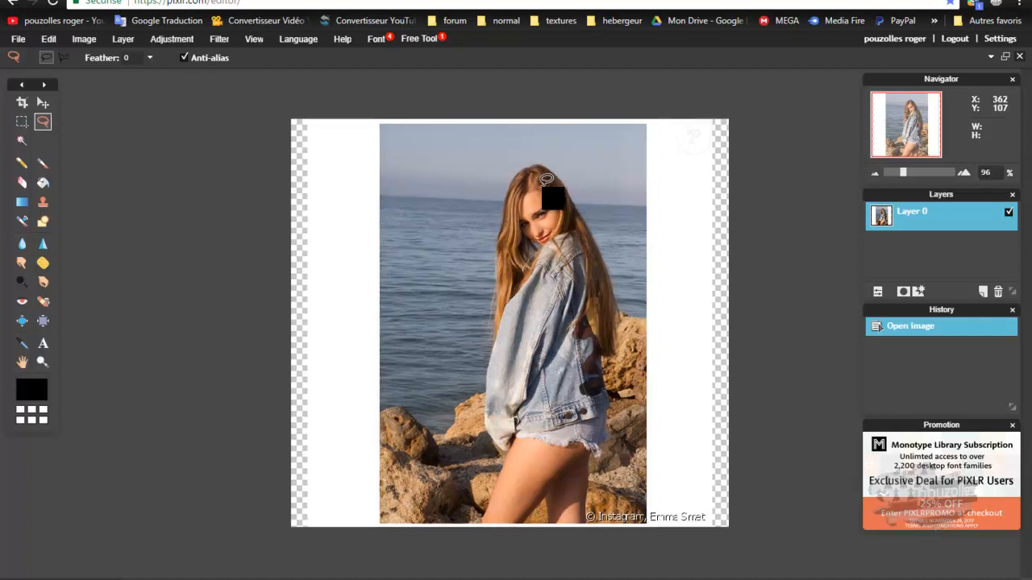
scroll(546, 179, up, 3)
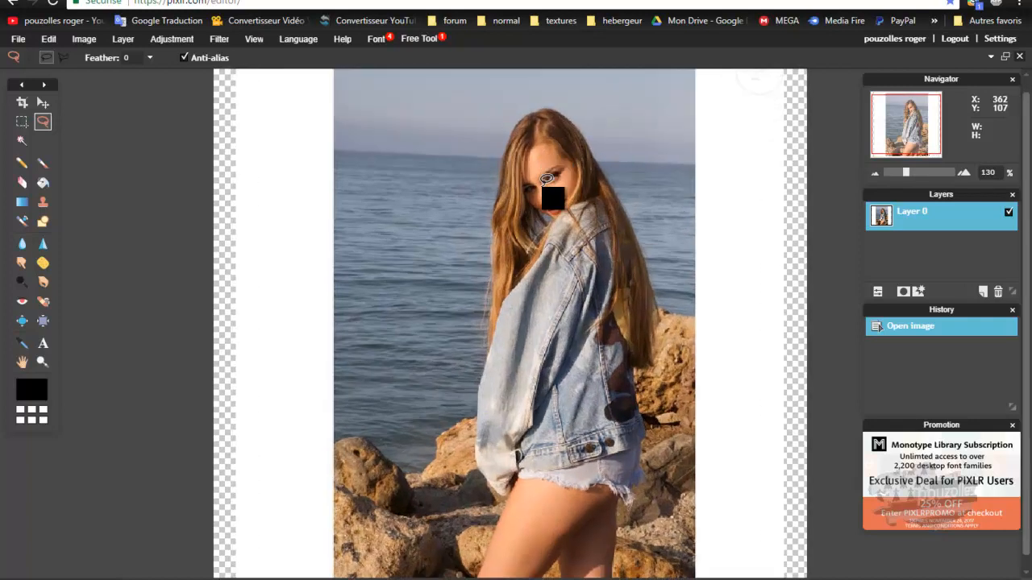
scroll(547, 178, up, 2)
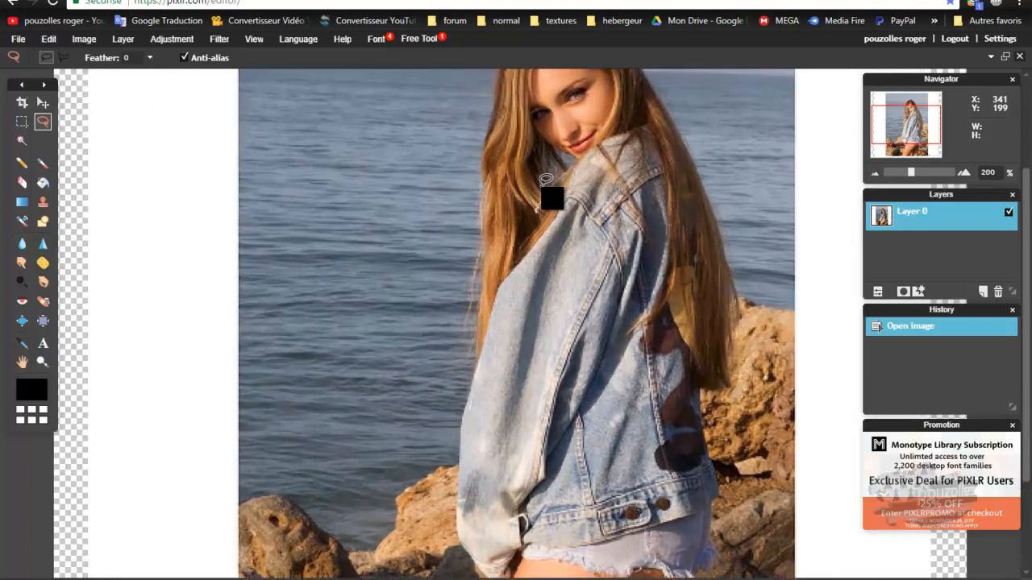
scroll(546, 178, down, 2)
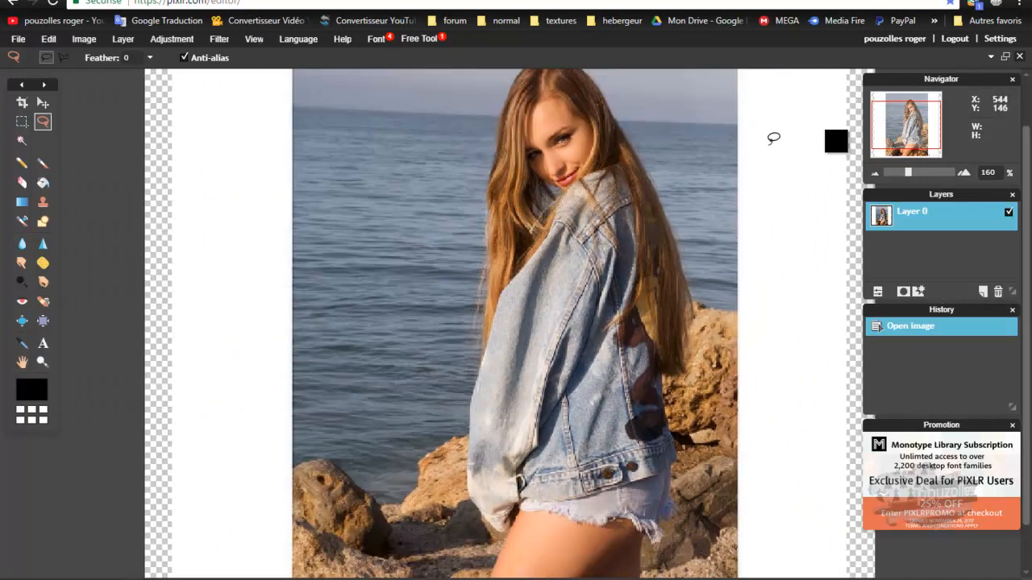
scroll(600, 220, up, 3)
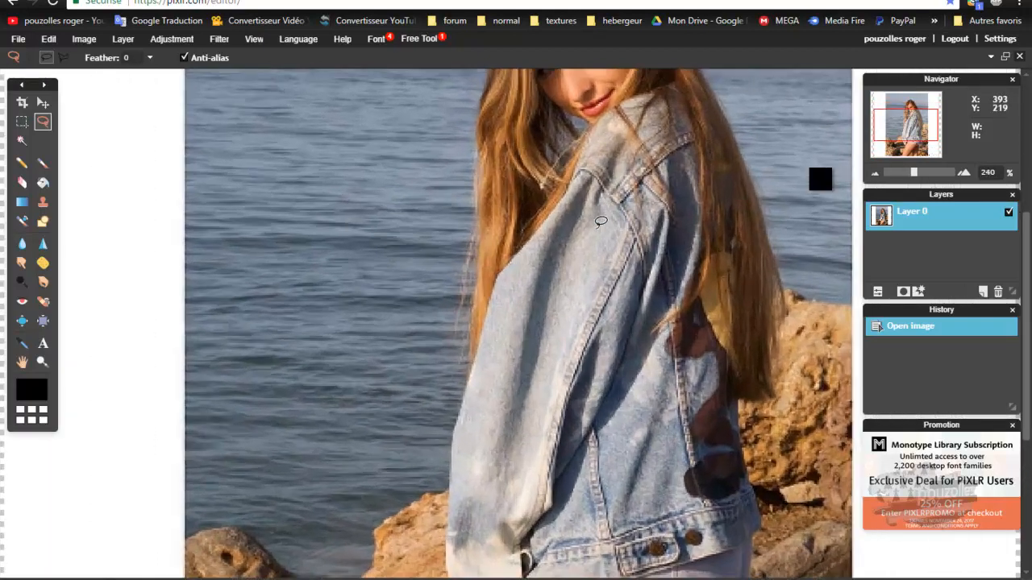
drag(898, 129, 901, 112)
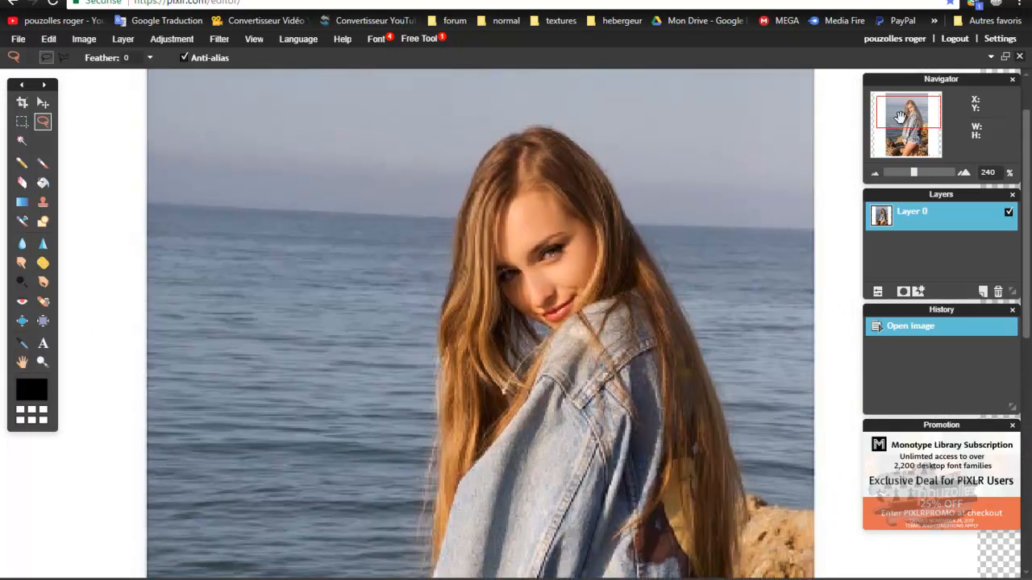
click(550, 119)
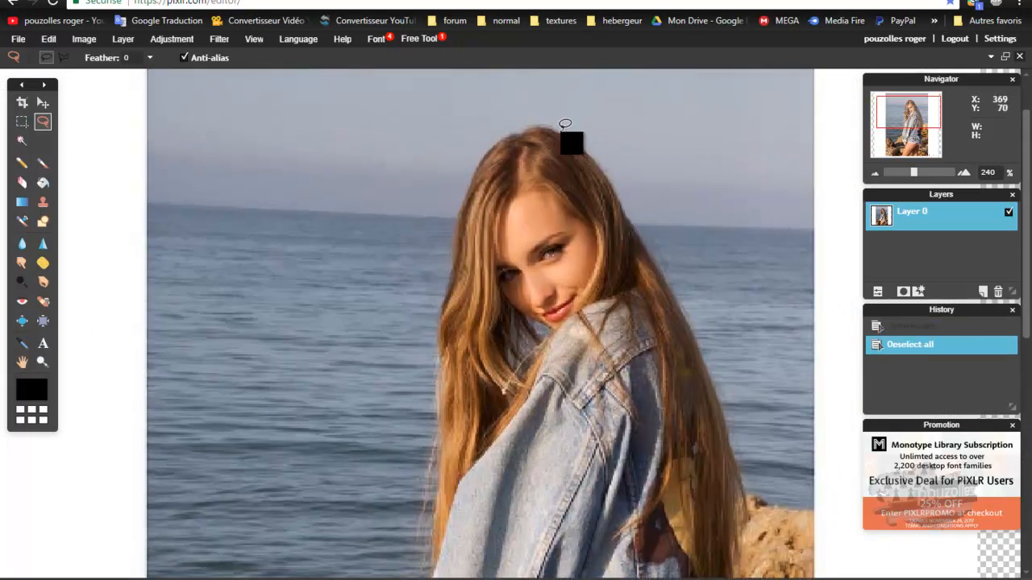
click(571, 128)
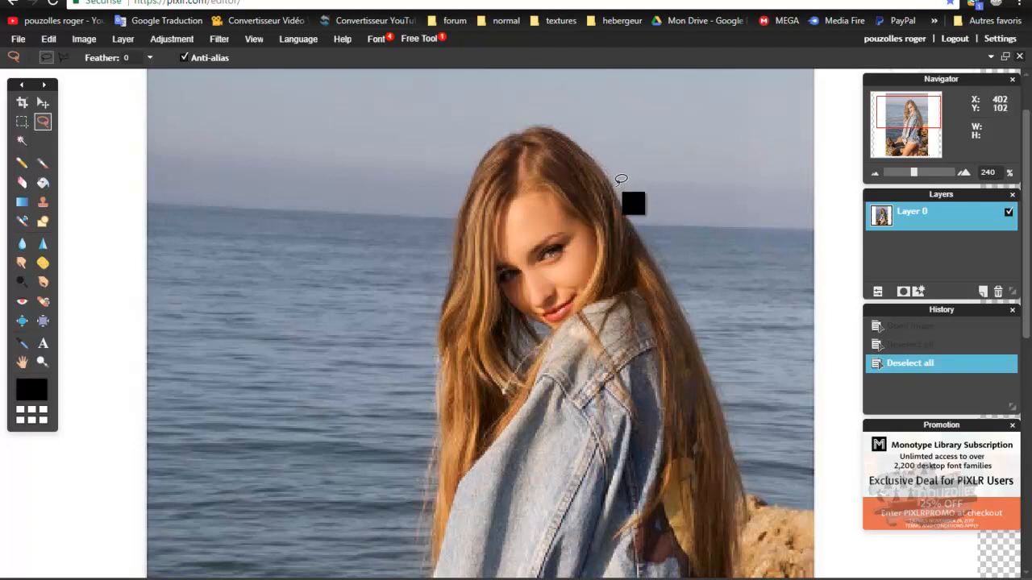
mouse_move(667, 112)
mouse_down()
mouse_move(640, 102)
mouse_move(546, 103)
mouse_up()
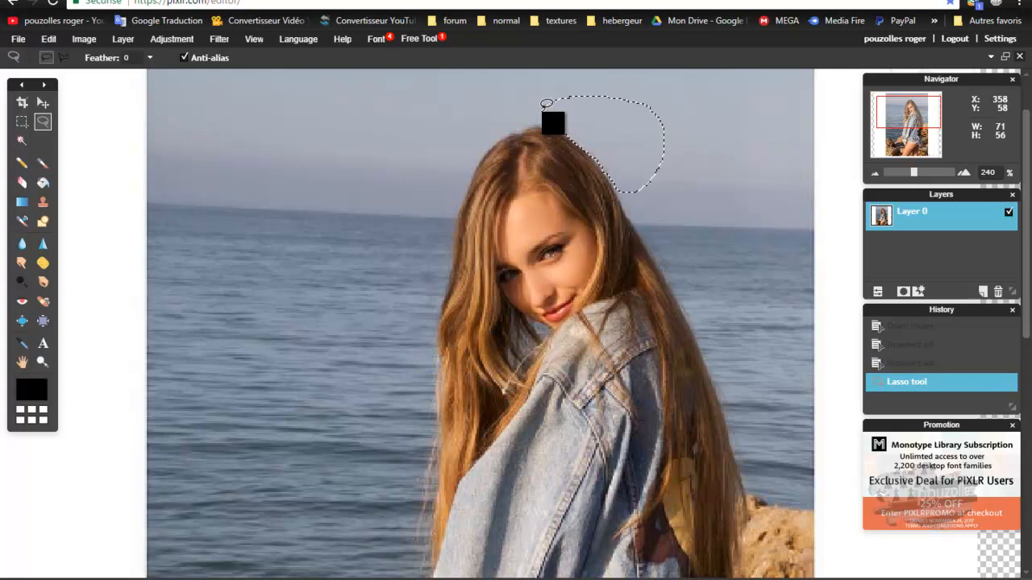
key(Delete)
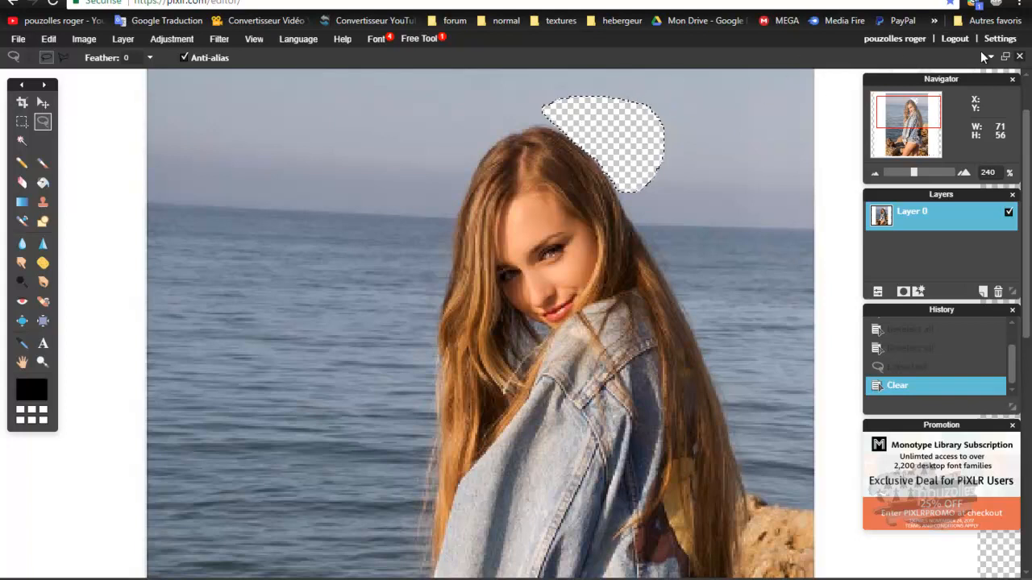
- Close the photo without saving and create a new non-transparent image with the 800 x 600 preset
click(1020, 58)
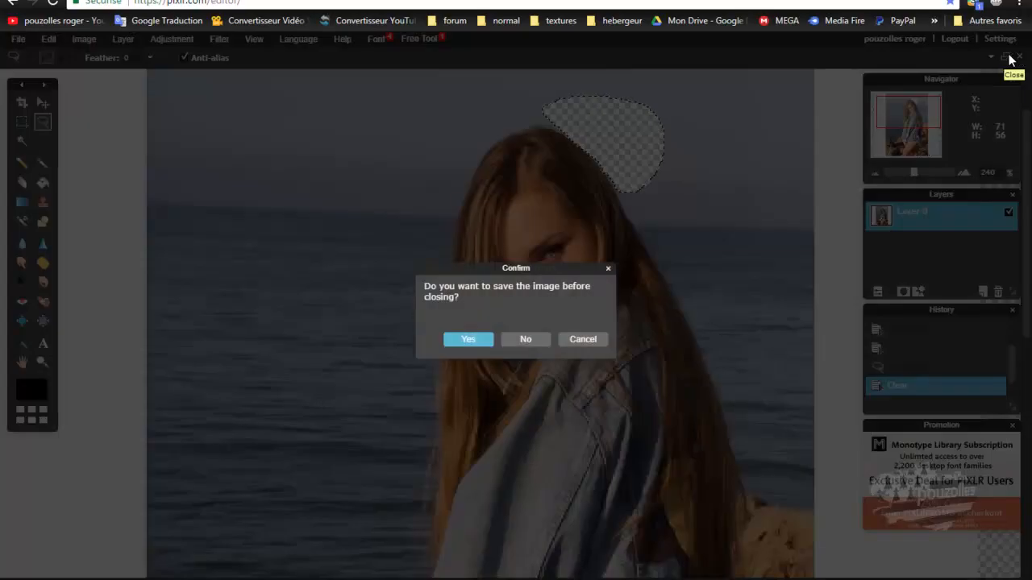
click(530, 338)
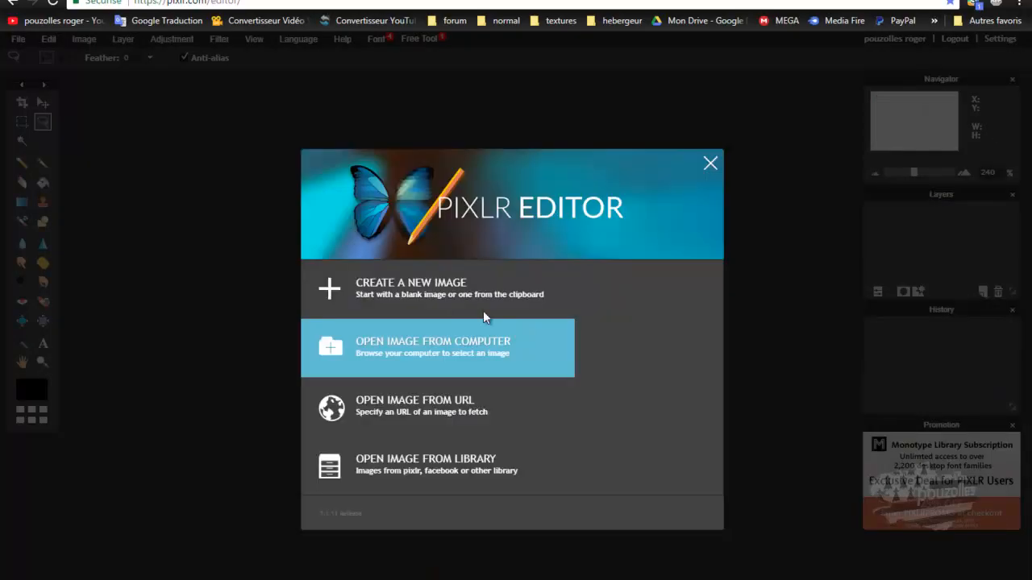
click(432, 294)
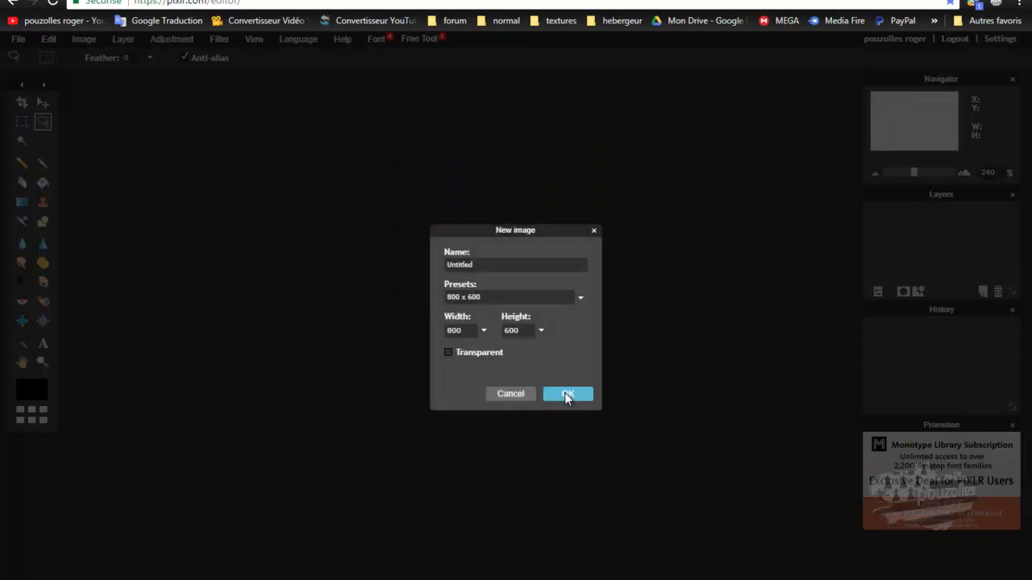
click(466, 330)
click(465, 330)
click(481, 330)
click(481, 331)
click(485, 298)
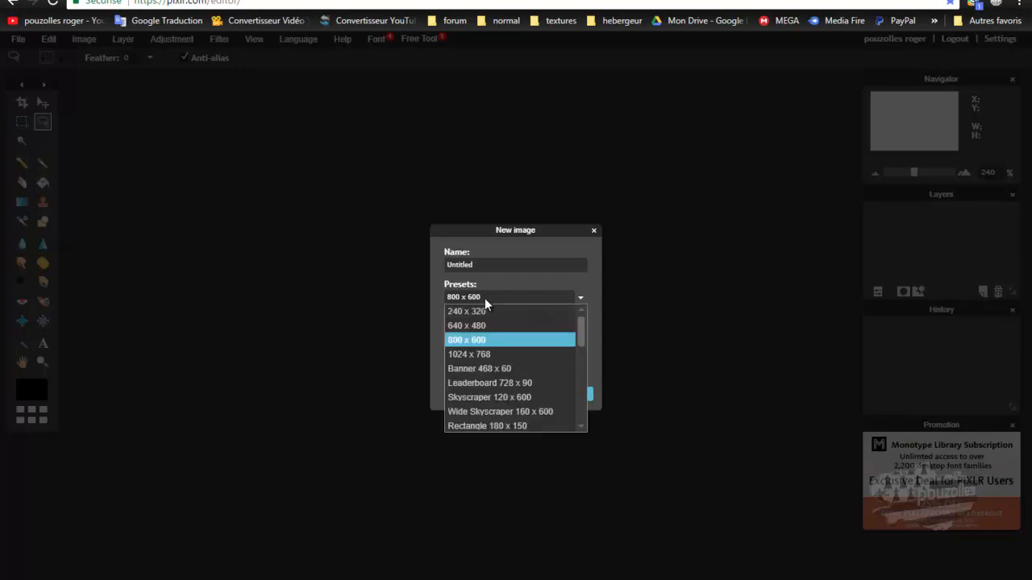
click(484, 298)
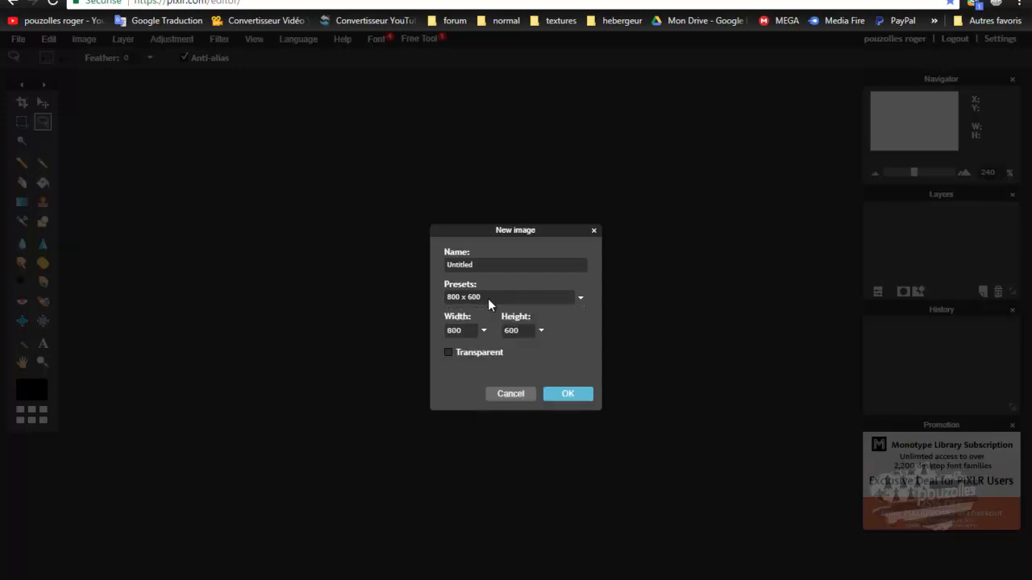
click(566, 394)
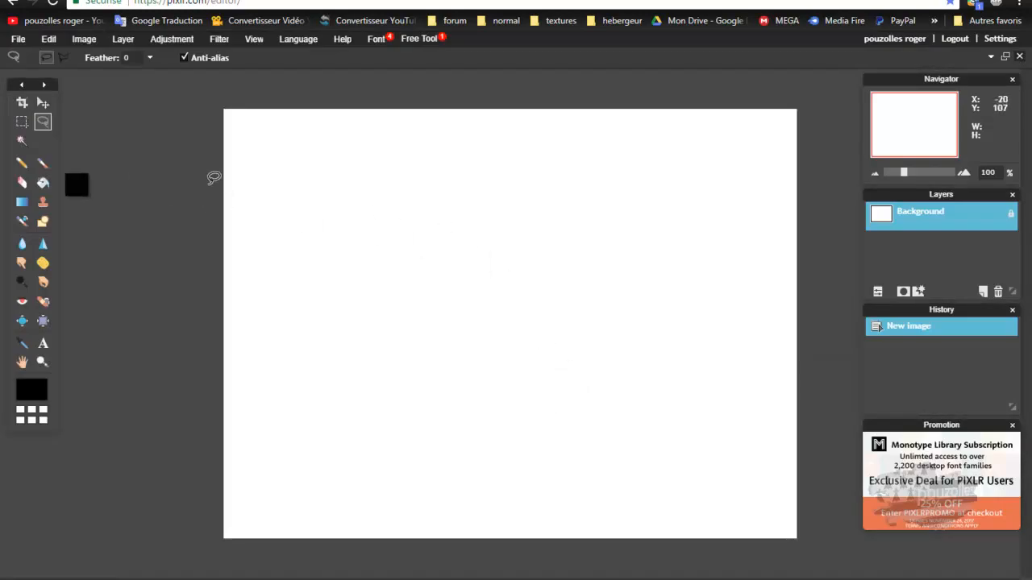
- Change the editor's interface language to French
click(288, 39)
click(298, 95)
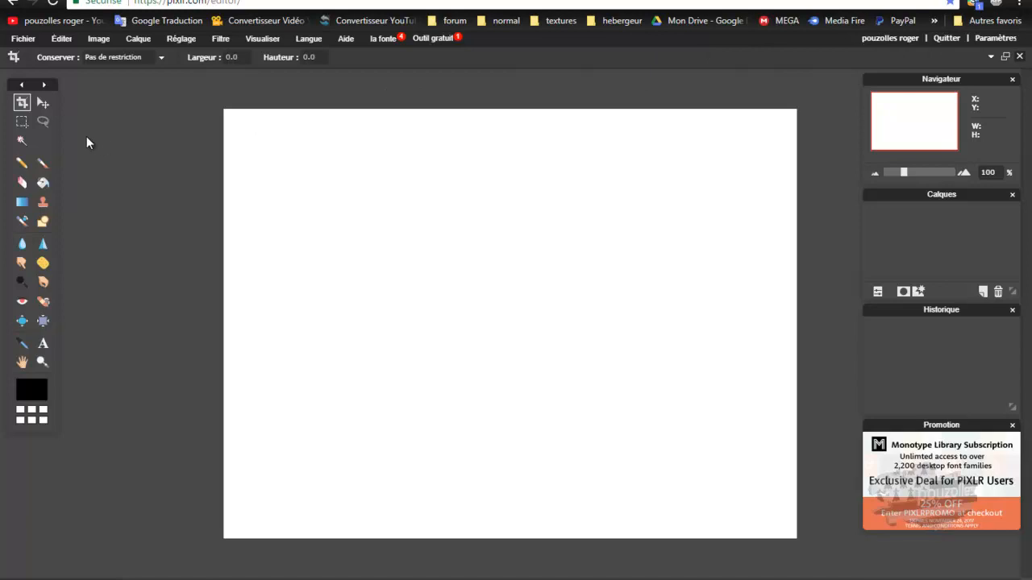
- Activate the Pencil tool and set its type to Plain with a size of 3
click(22, 163)
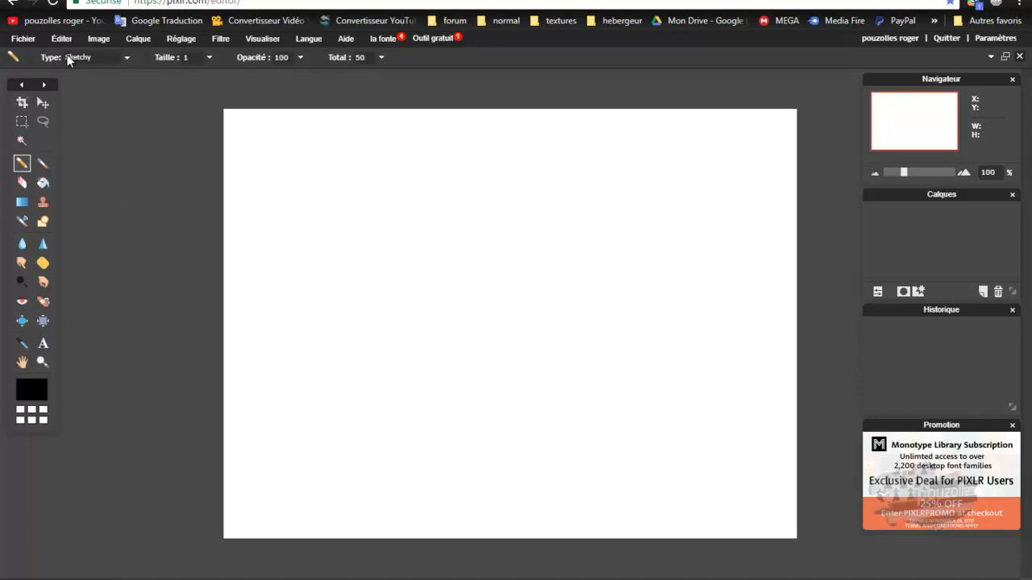
click(128, 59)
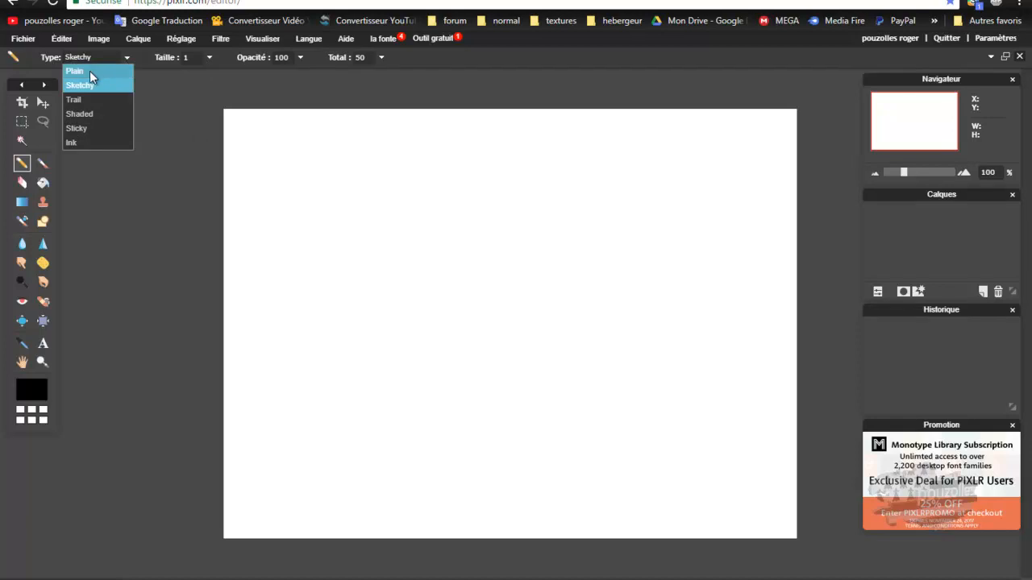
click(89, 71)
click(125, 59)
click(187, 57)
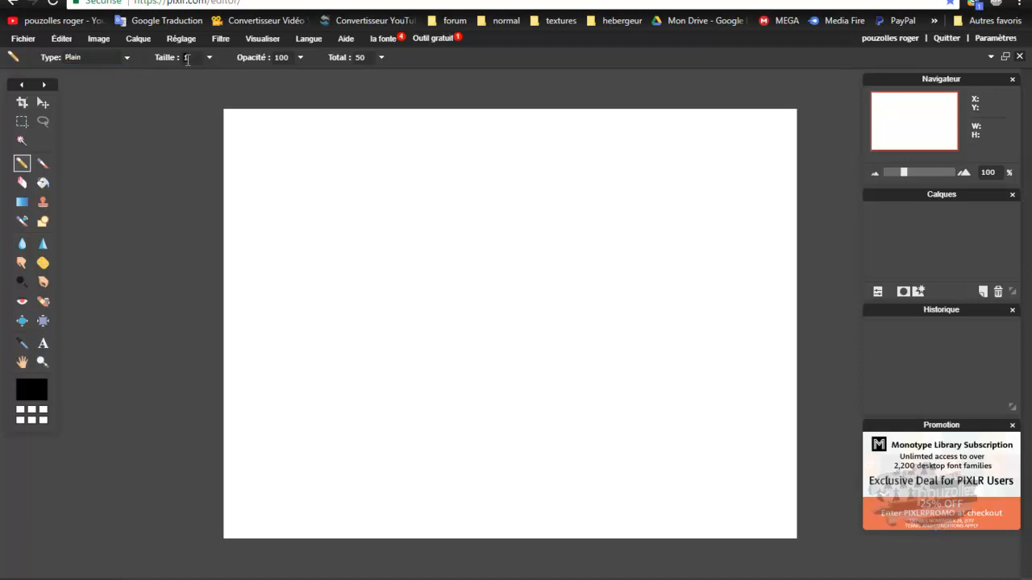
text(3)
click(299, 53)
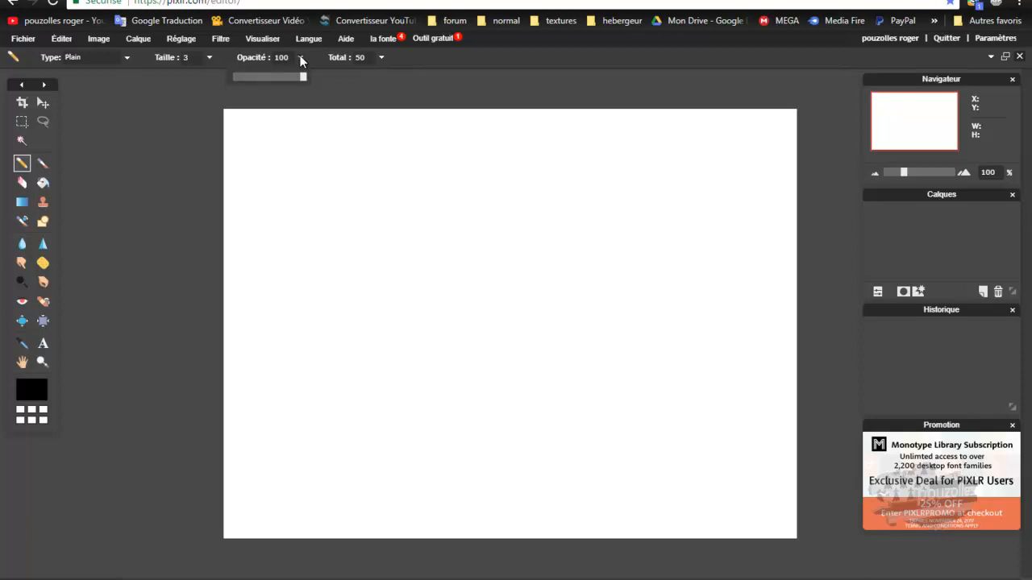
click(300, 58)
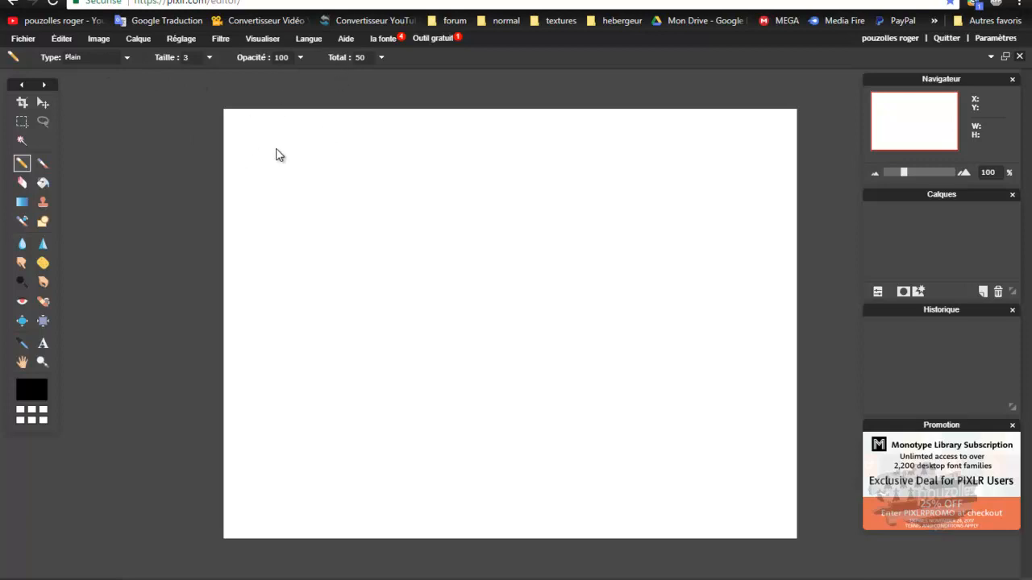
- Draw a black wavy pencil line across the upper canvas and a shorter one below it at 23% opacity
drag(264, 167, 286, 158)
mouse_move(385, 187)
mouse_down()
mouse_move(446, 158)
mouse_move(491, 164)
mouse_move(531, 190)
mouse_move(578, 196)
mouse_move(650, 179)
mouse_up()
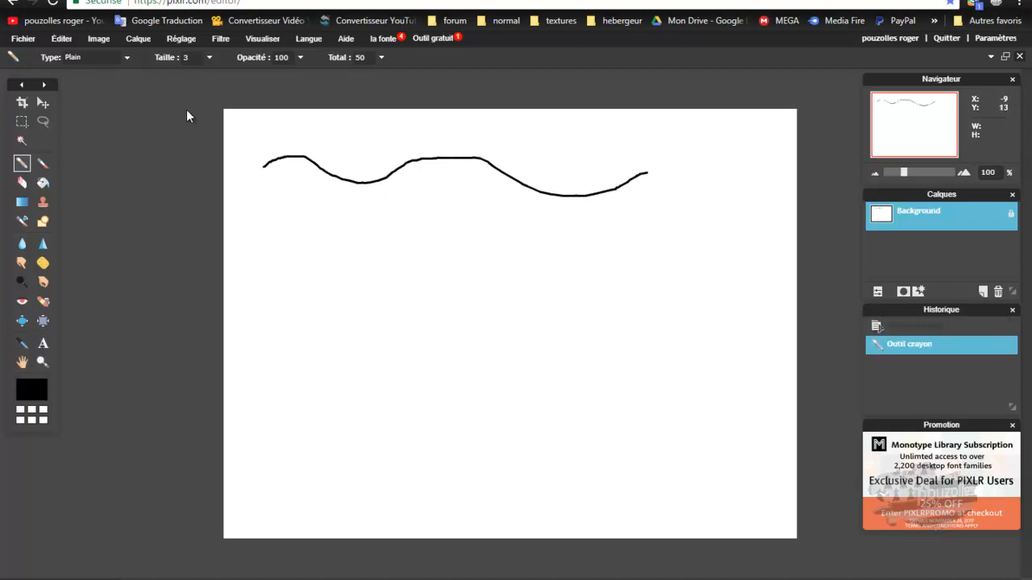
click(300, 57)
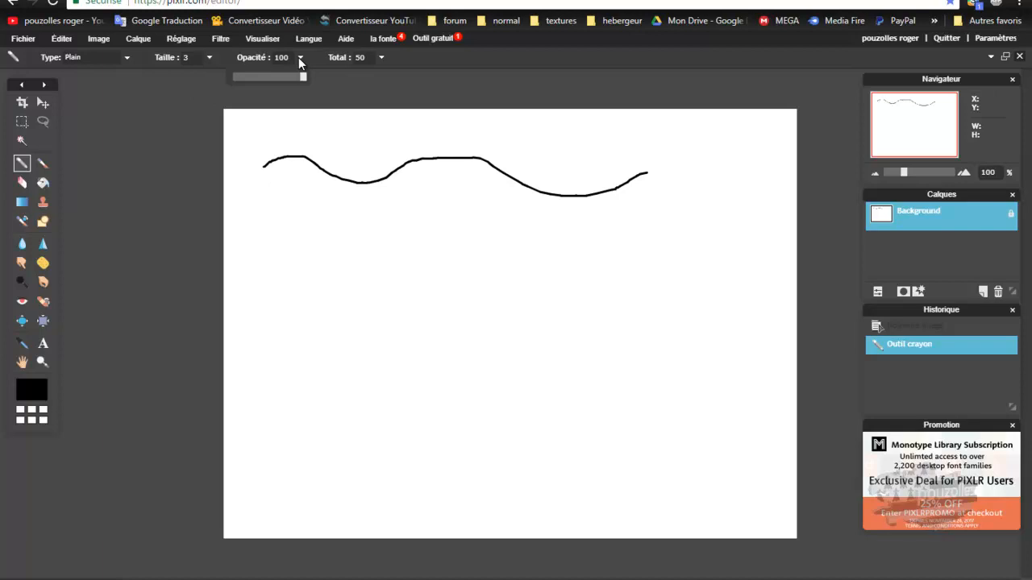
click(248, 77)
mouse_move(276, 246)
mouse_down()
mouse_move(336, 232)
mouse_move(376, 246)
mouse_move(449, 221)
mouse_move(522, 235)
mouse_up()
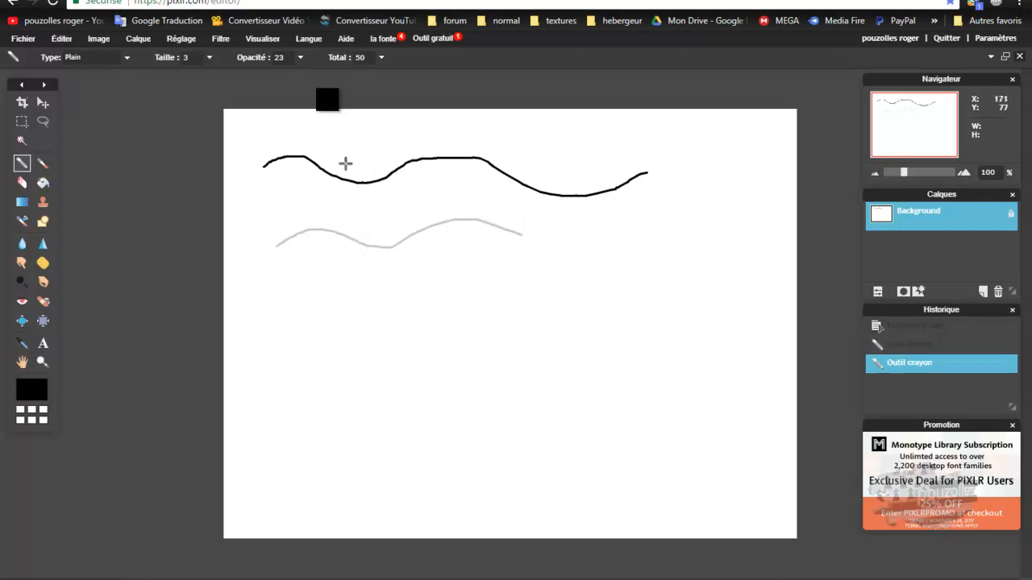
- Restore 100% opacity and draw a short wavy line above the first wave, plus another below it with Total set to 100
click(299, 58)
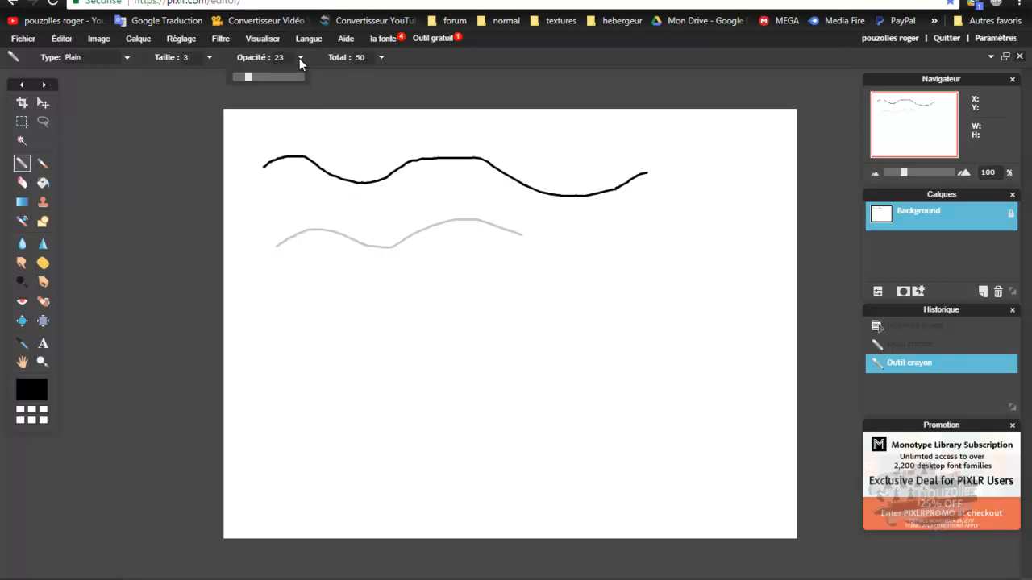
drag(251, 78, 316, 79)
drag(322, 143, 426, 138)
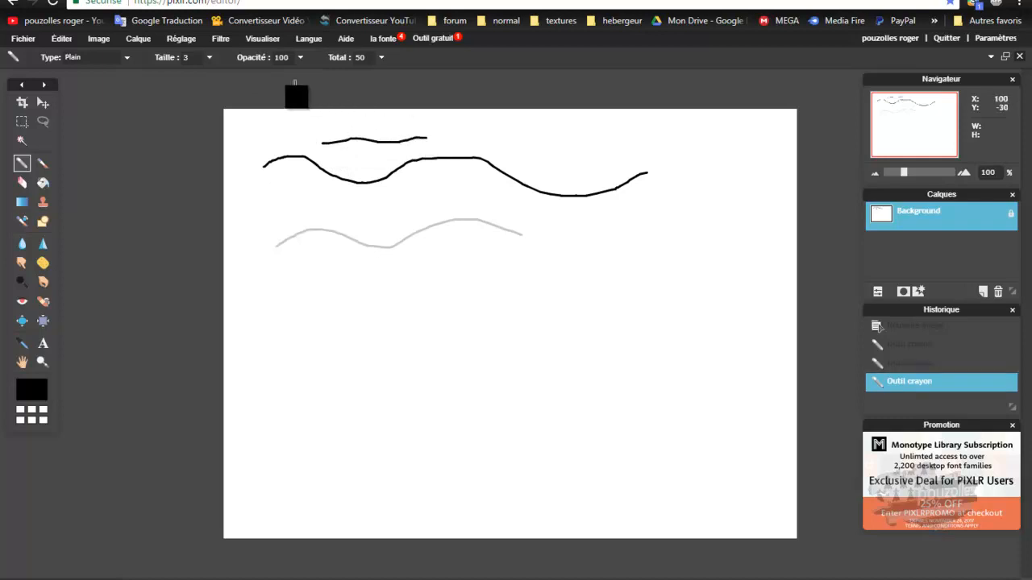
click(382, 59)
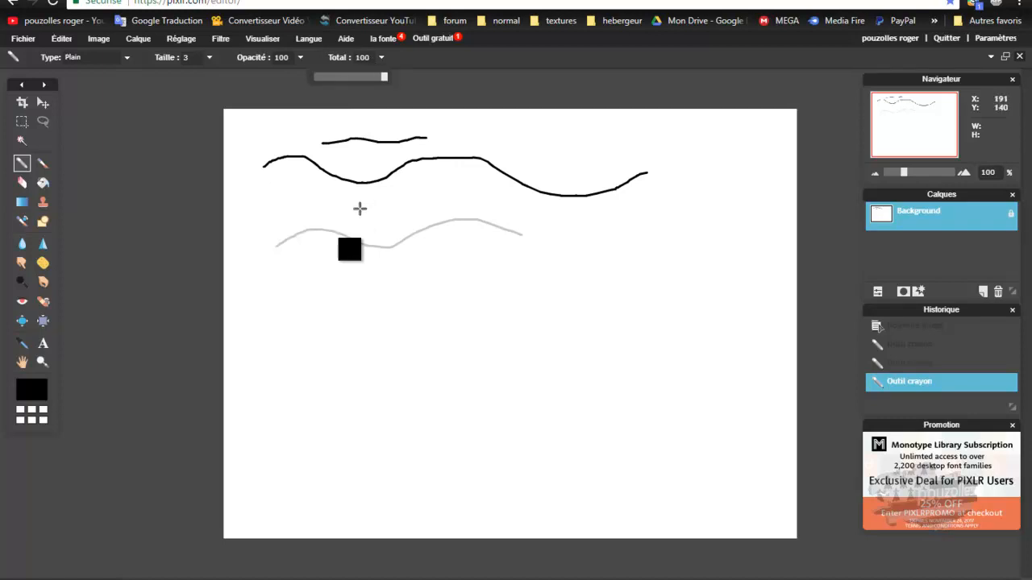
mouse_move(285, 212)
mouse_down()
mouse_move(358, 210)
mouse_move(407, 197)
mouse_move(448, 213)
mouse_move(509, 210)
mouse_up()
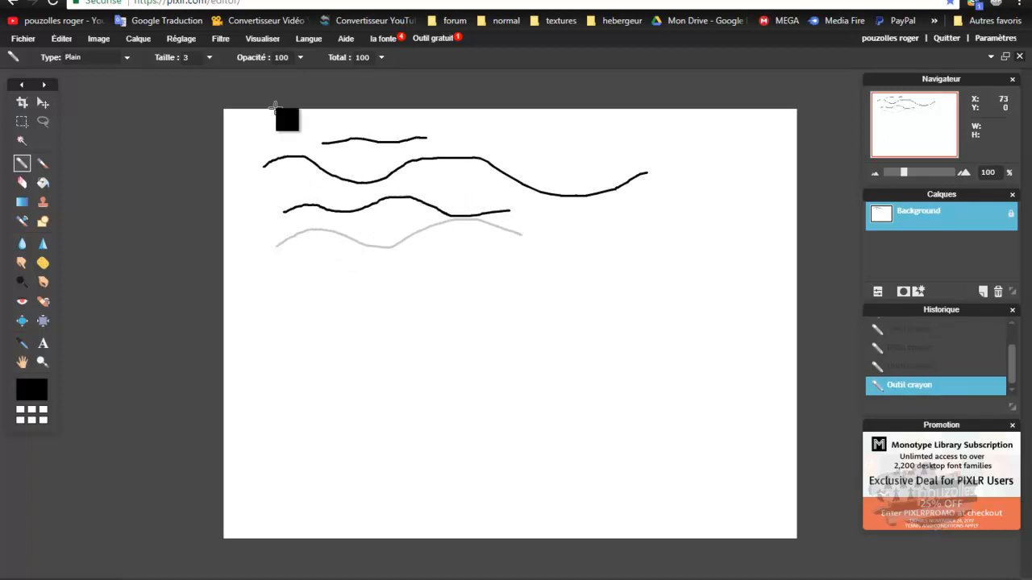
- Switch the pencil type to Sketchy and draw two long wavy lines on the middle canvas, with Total at 50 and 100
click(126, 57)
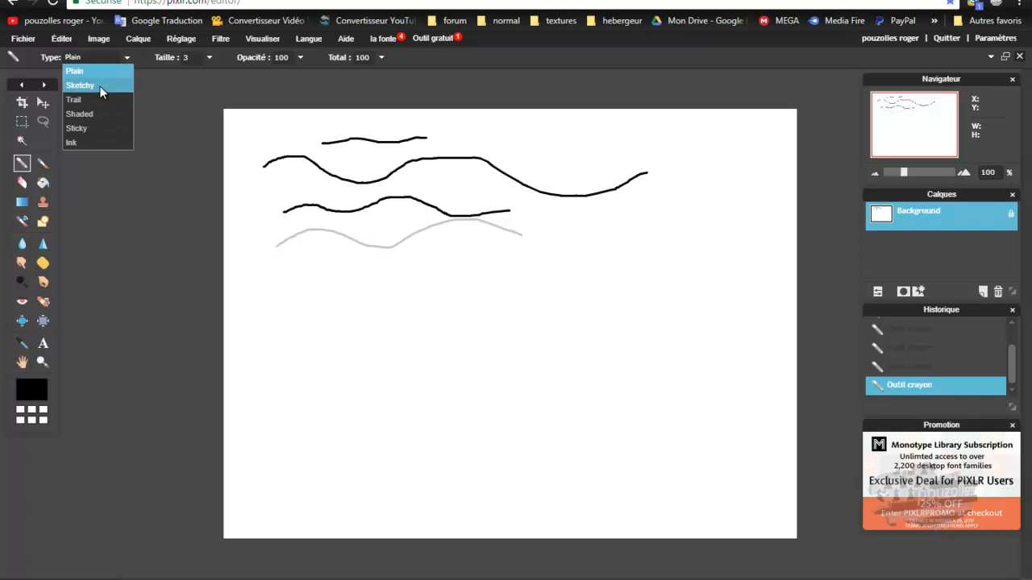
click(99, 85)
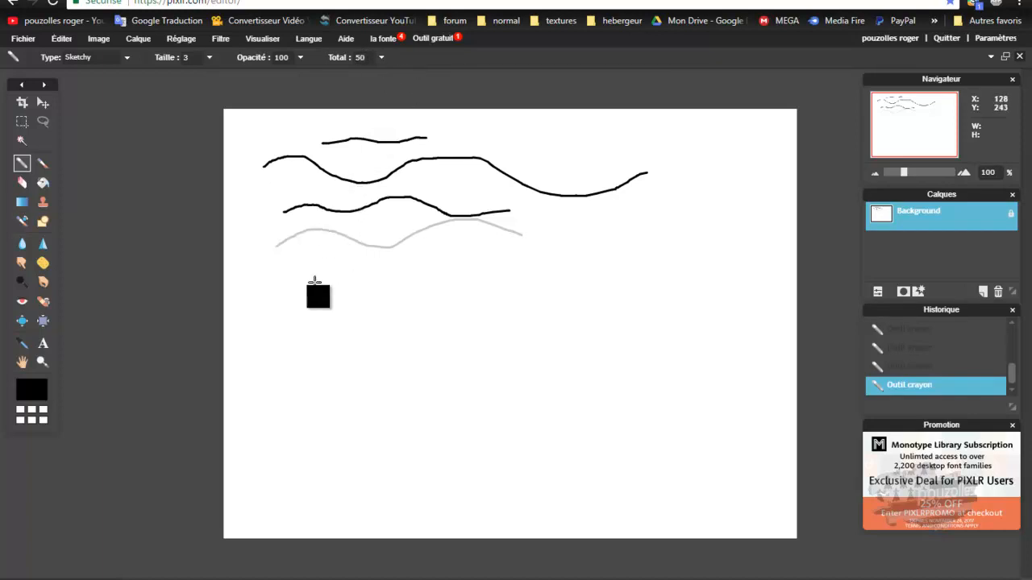
mouse_move(303, 284)
mouse_down()
mouse_move(368, 292)
mouse_move(408, 275)
mouse_move(458, 288)
mouse_move(500, 264)
mouse_move(568, 287)
mouse_move(631, 272)
mouse_move(679, 308)
mouse_move(672, 325)
mouse_move(623, 318)
mouse_up()
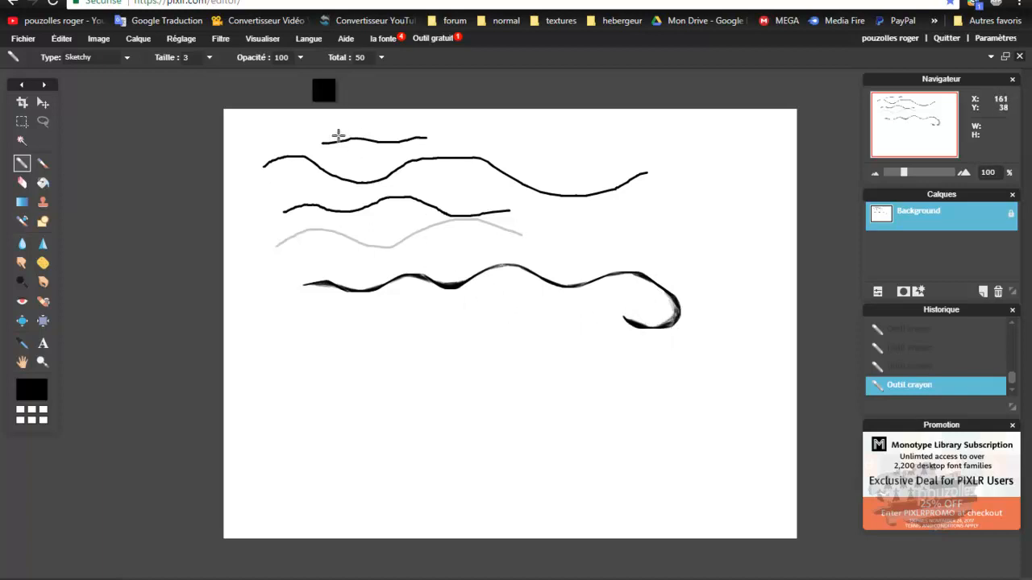
click(381, 58)
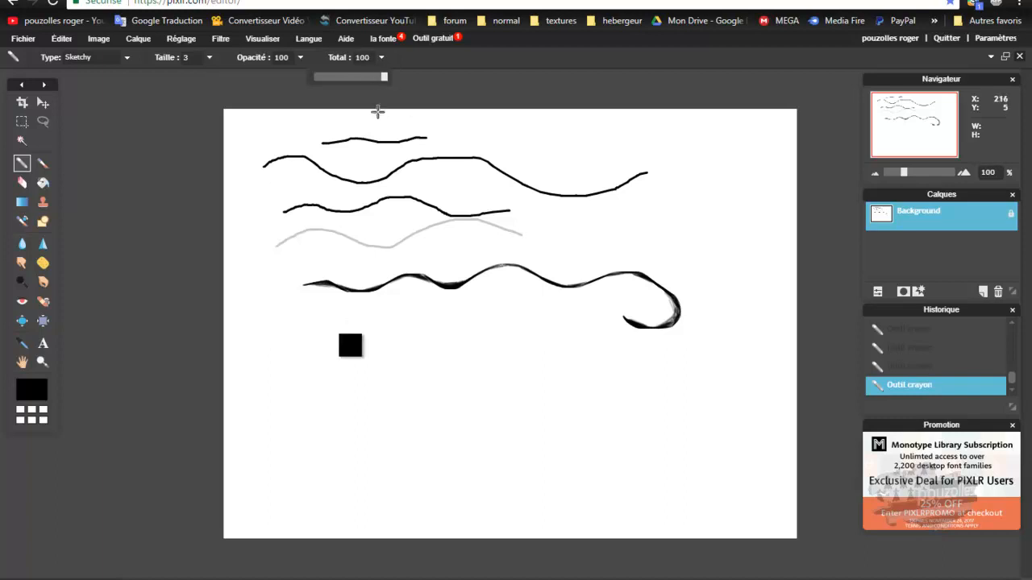
mouse_move(289, 348)
mouse_down()
mouse_move(299, 342)
mouse_move(361, 378)
mouse_move(445, 348)
mouse_move(511, 375)
mouse_move(564, 357)
mouse_move(601, 378)
mouse_move(614, 411)
mouse_move(653, 420)
mouse_move(683, 403)
mouse_move(691, 379)
mouse_up()
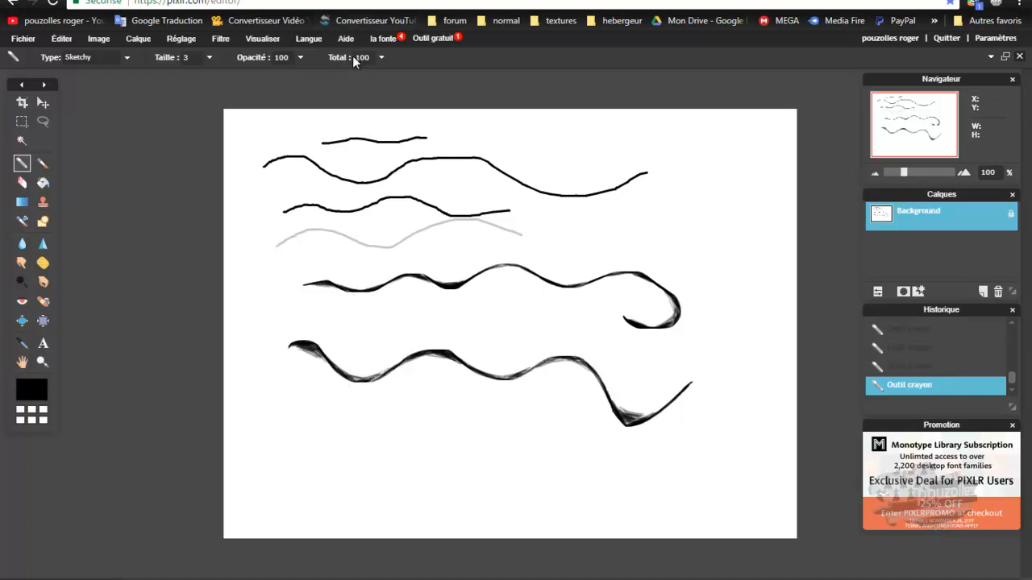
- Lower the pencil opacity to 30 and draw a faint Sketchy wavy line along the lower canvas
click(302, 56)
click(256, 76)
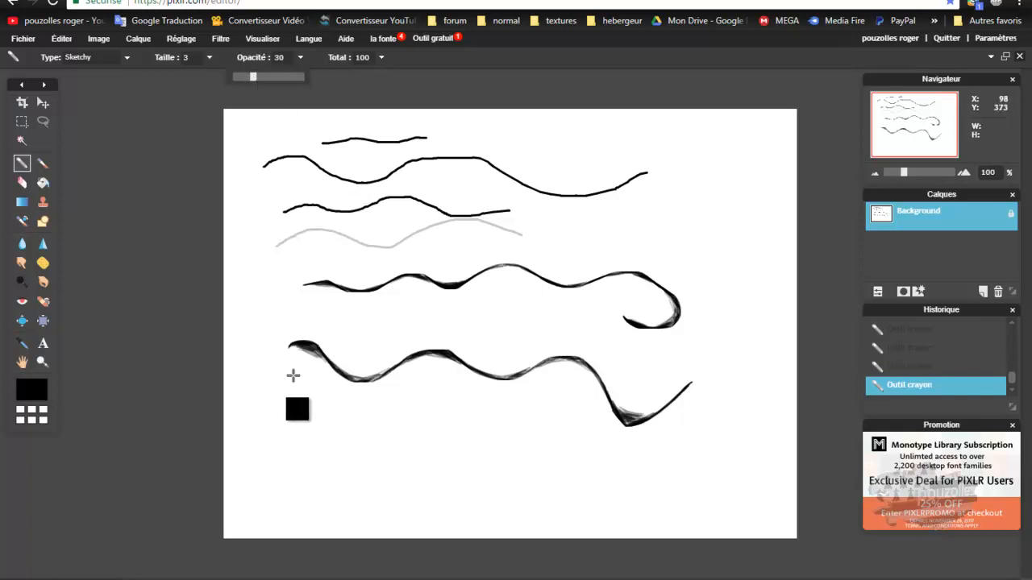
mouse_move(278, 406)
mouse_down()
mouse_move(320, 447)
mouse_move(342, 456)
mouse_move(422, 430)
mouse_move(459, 446)
mouse_move(493, 480)
mouse_move(595, 458)
mouse_up()
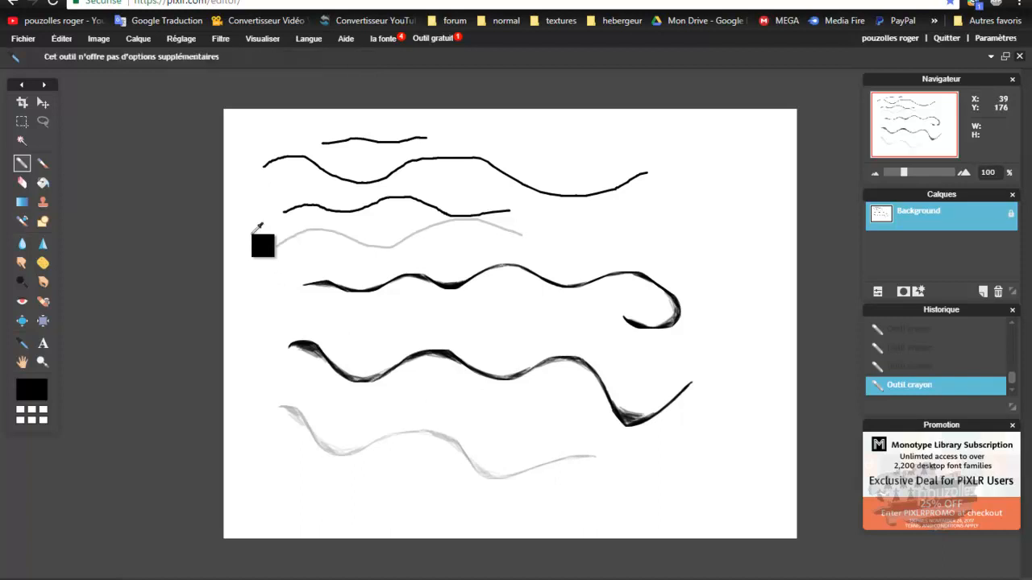
- Undo all the Plain and Sketchy pencil strokes until the canvas is blank
key(ctrl+z)
key(ctrl+z)
key(ctrl+z)
key(ctrl+z)
key(ctrl+z)
key(ctrl+z)
key(ctrl+z)
key(ctrl+z)
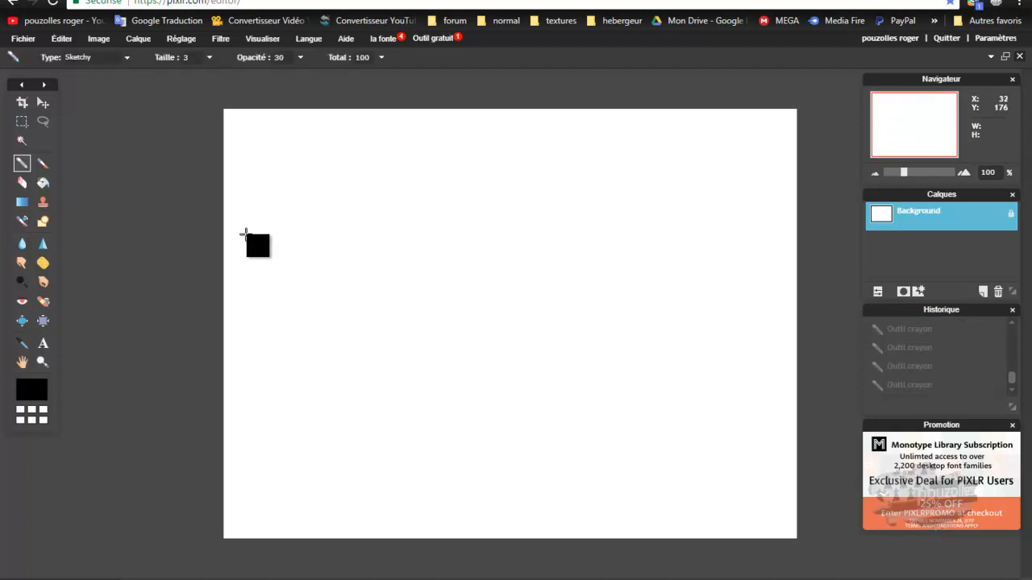
key(ctrl)
key(ctrl)
- Set the pencil type to Trail and draw a wavy line at 30% opacity across the upper canvas
click(126, 57)
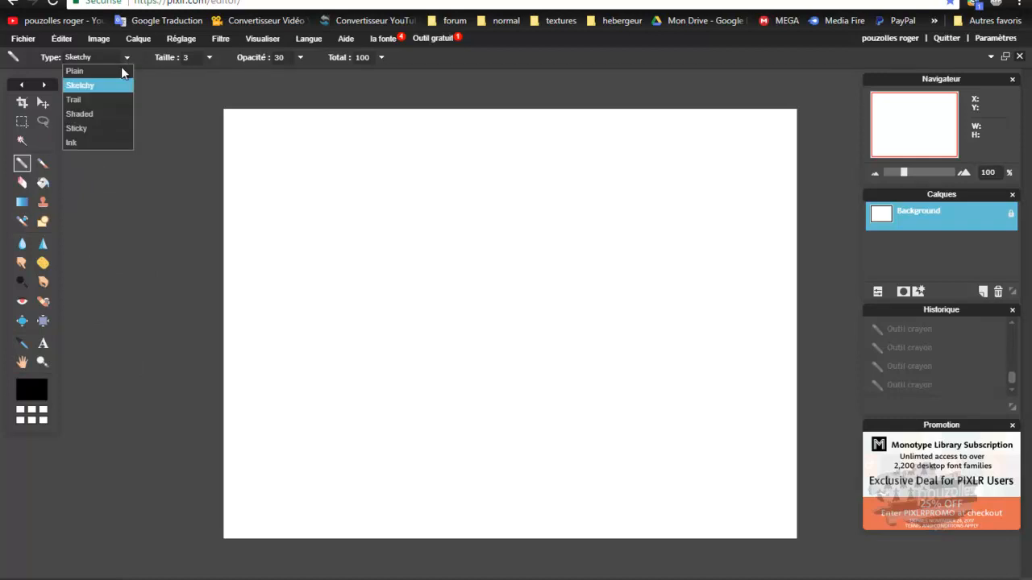
click(95, 99)
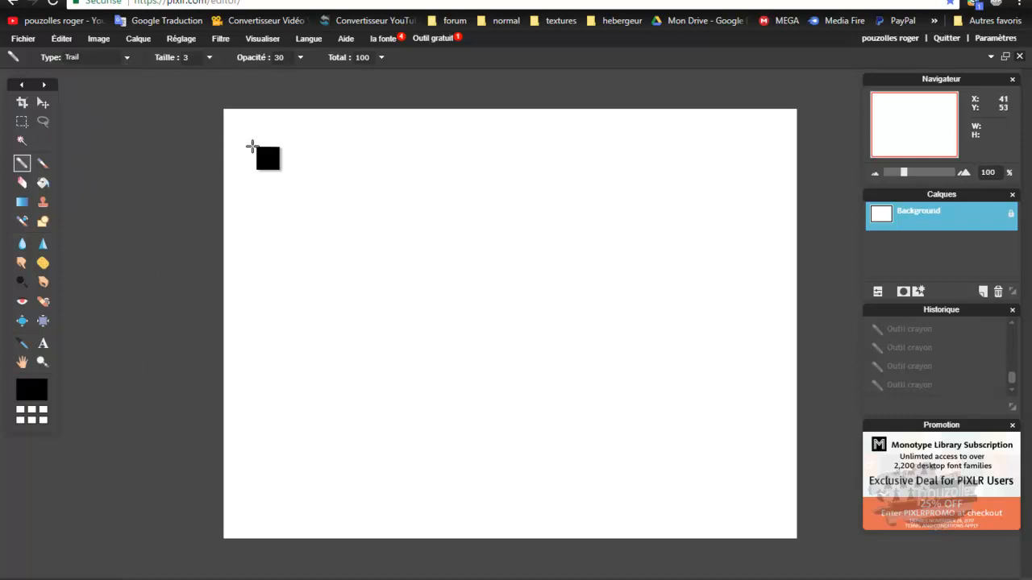
mouse_move(258, 147)
mouse_down()
mouse_move(287, 152)
mouse_move(332, 198)
mouse_move(483, 148)
mouse_move(539, 180)
mouse_up()
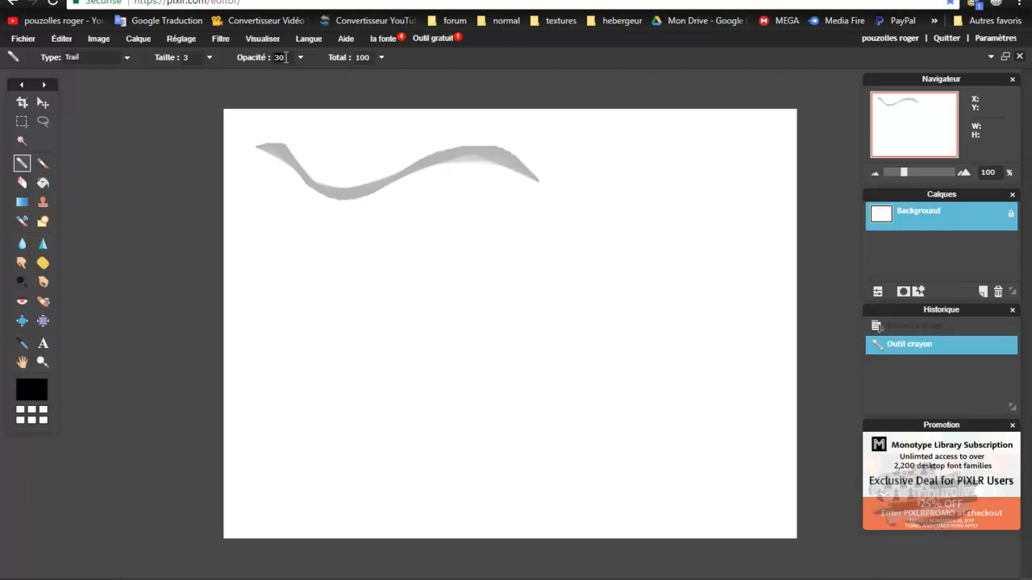
- Set the opacity to 100 and draw two Trail lines below the grey one, with Total at 50 and at 100
click(380, 58)
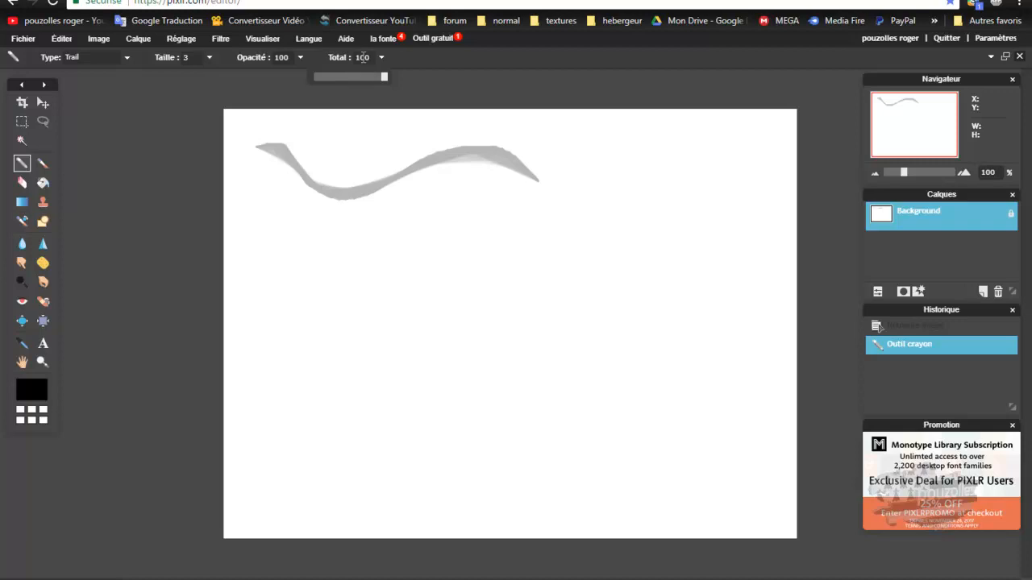
double_click(363, 58)
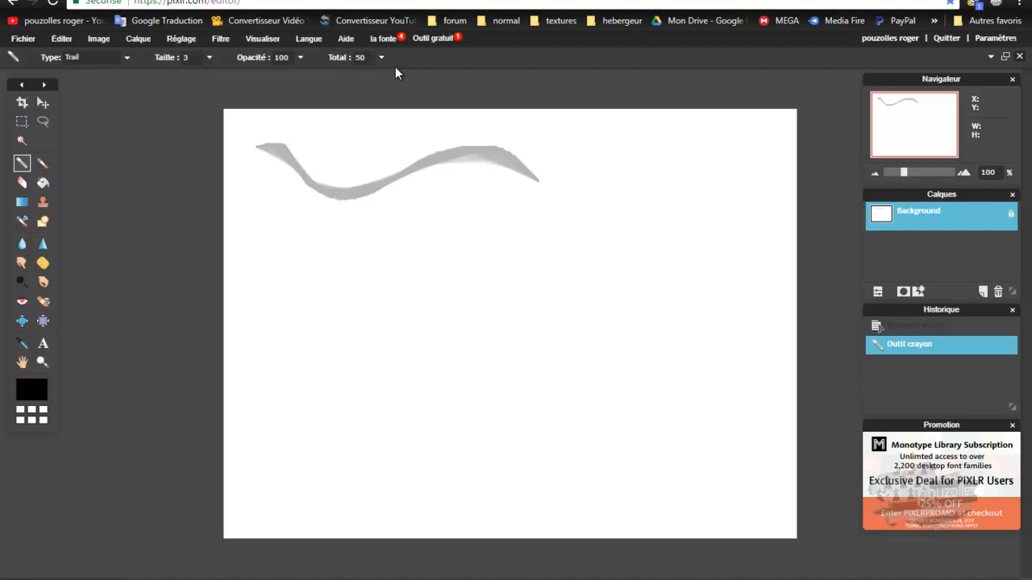
mouse_move(270, 249)
mouse_down()
mouse_move(370, 242)
mouse_move(392, 256)
mouse_move(446, 240)
mouse_move(496, 261)
mouse_move(535, 249)
mouse_up()
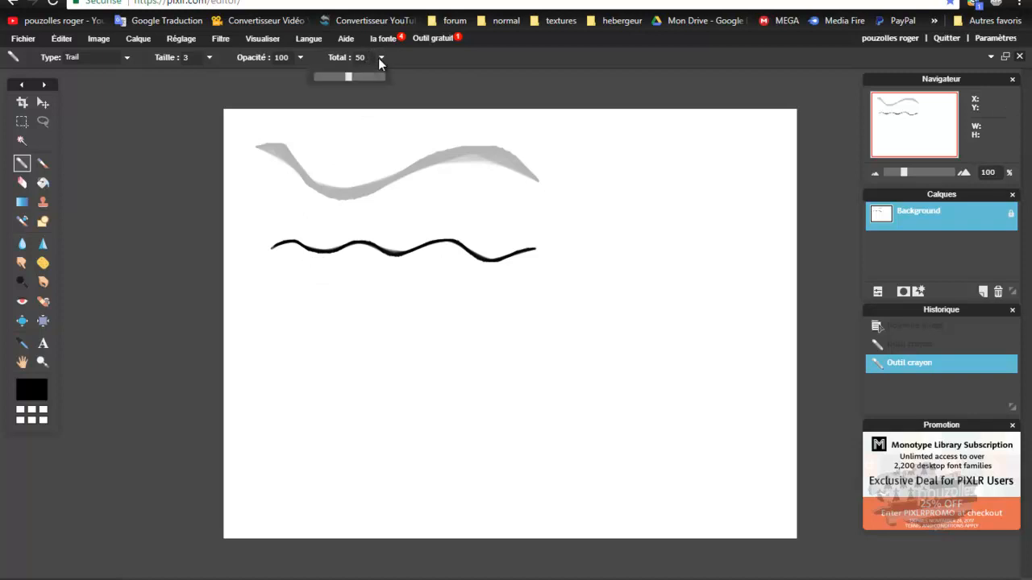
drag(351, 83, 385, 83)
mouse_move(278, 218)
mouse_down()
mouse_move(384, 215)
mouse_move(416, 232)
mouse_move(478, 215)
mouse_move(516, 231)
mouse_move(553, 203)
mouse_up()
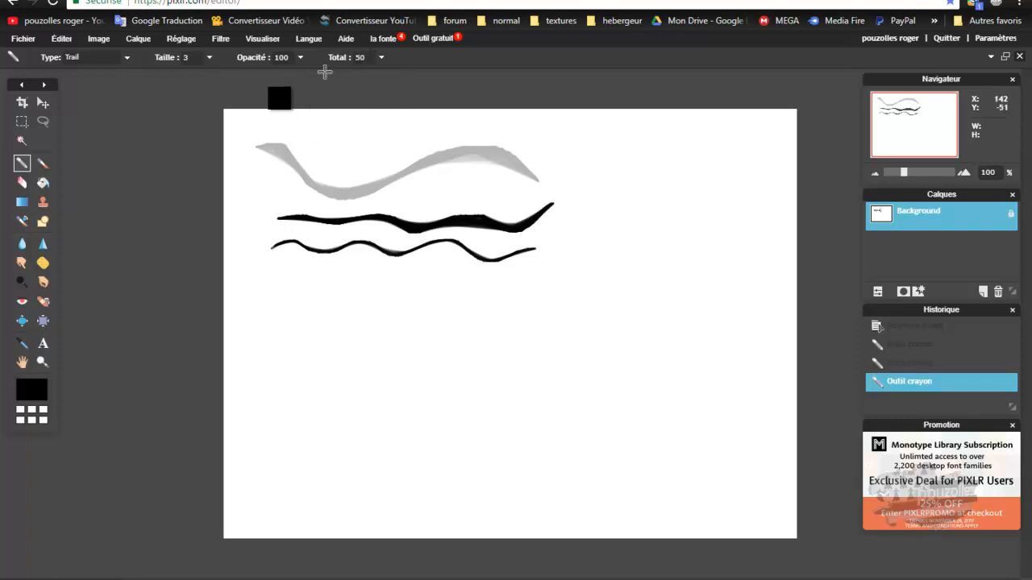
- Switch the pencil type to Shaded and draw two wavy lines below the others, at size 3 and size 8
click(126, 57)
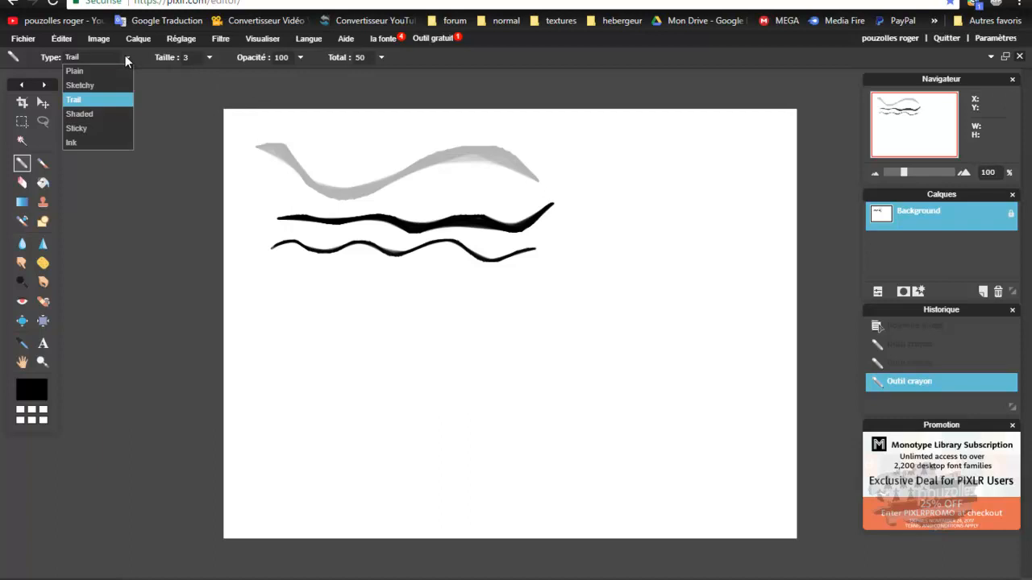
click(96, 115)
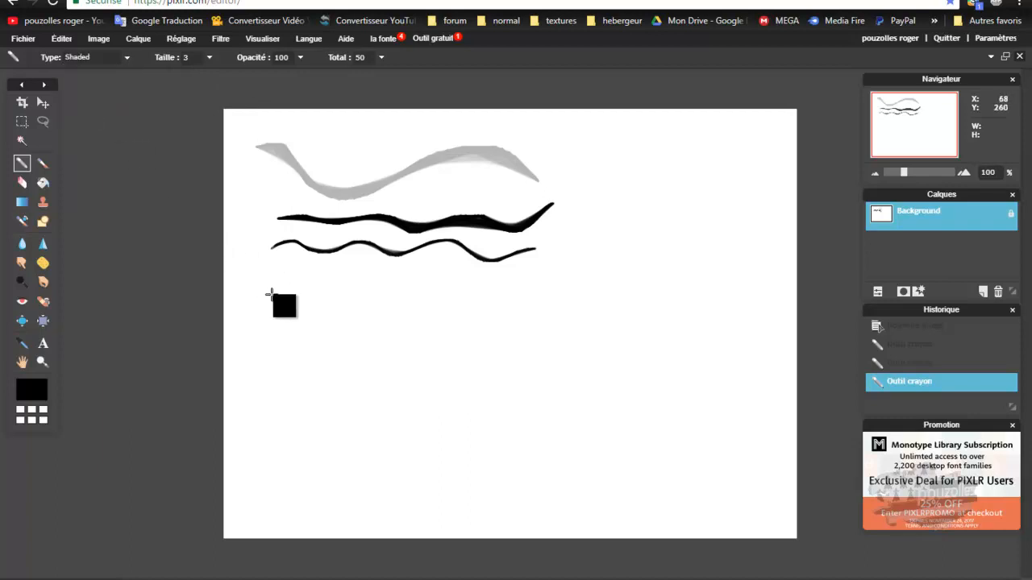
mouse_move(271, 303)
mouse_down()
mouse_move(280, 292)
mouse_move(322, 320)
mouse_move(394, 299)
mouse_move(454, 325)
mouse_move(537, 301)
mouse_move(562, 319)
mouse_up()
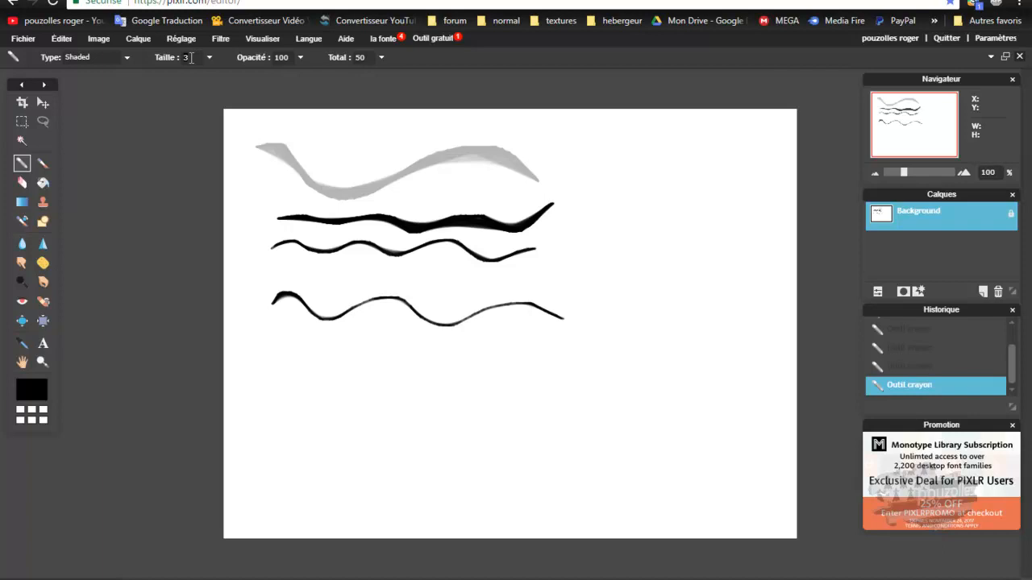
mouse_move(275, 371)
mouse_down()
mouse_move(319, 354)
mouse_move(378, 374)
mouse_up()
mouse_move(440, 366)
mouse_down()
mouse_move(525, 366)
mouse_move(579, 345)
mouse_up()
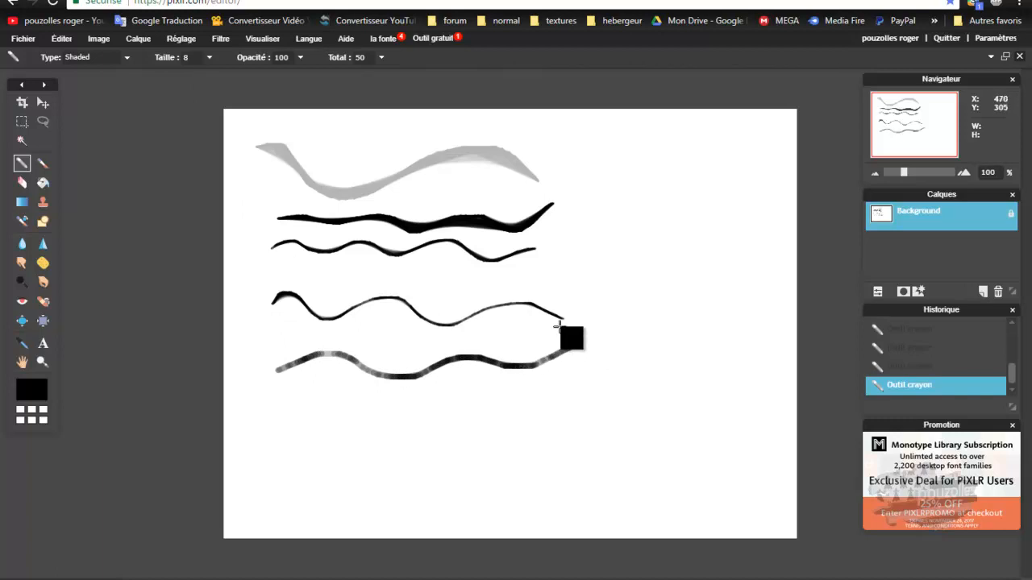
- Undo all the Trail and Shaded pencil strokes to clear the canvas
key(ctrl+z)
key(ctrl+z)
key(ctrl+z)
key(ctrl+z)
key(ctrl+z)
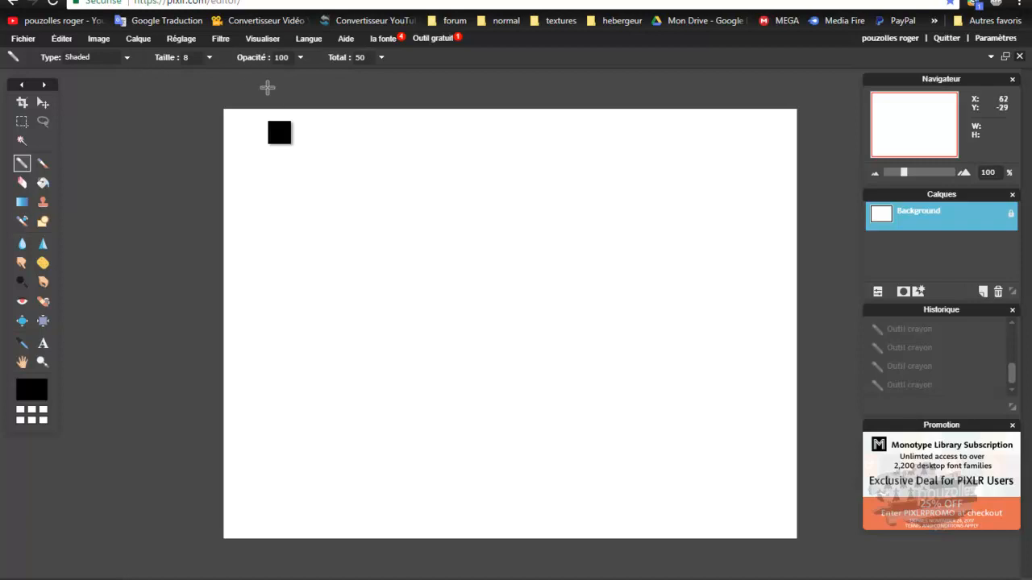
- Draw three wavy Shaded pencil lines of size 8, one below another, across the upper half of the canvas
mouse_move(251, 154)
mouse_down()
mouse_move(282, 138)
mouse_move(346, 174)
mouse_move(413, 154)
mouse_move(511, 164)
mouse_move(597, 150)
mouse_move(729, 170)
mouse_up()
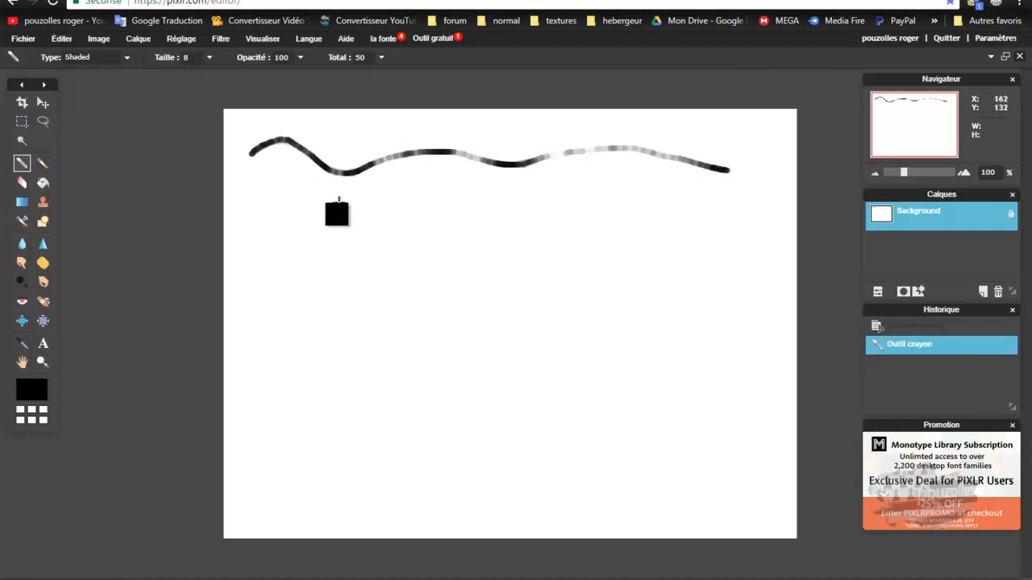
mouse_move(313, 201)
mouse_down()
mouse_move(582, 196)
mouse_move(722, 210)
mouse_up()
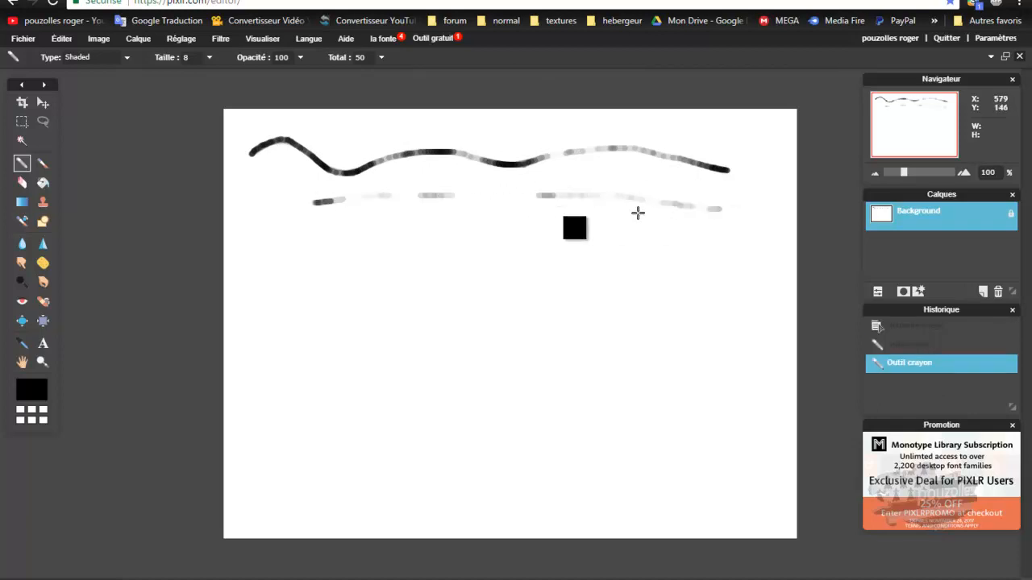
mouse_move(342, 239)
mouse_down()
mouse_move(389, 250)
mouse_move(429, 238)
mouse_move(473, 249)
mouse_move(608, 246)
mouse_up()
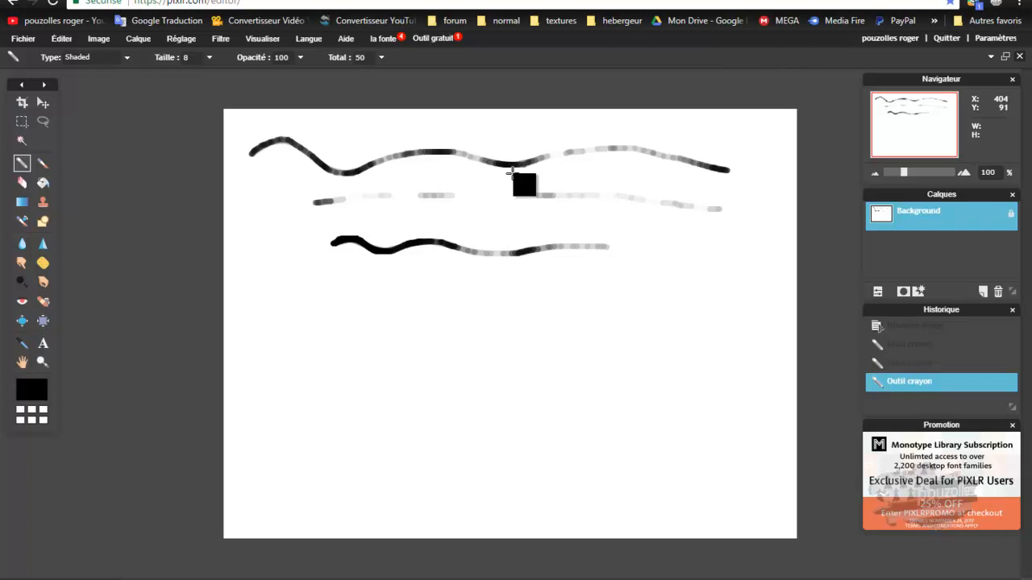
- Undo the three wavy Shaded pencil lines
key(ctrl+z)
key(ctrl+z)
key(ctrl+z)
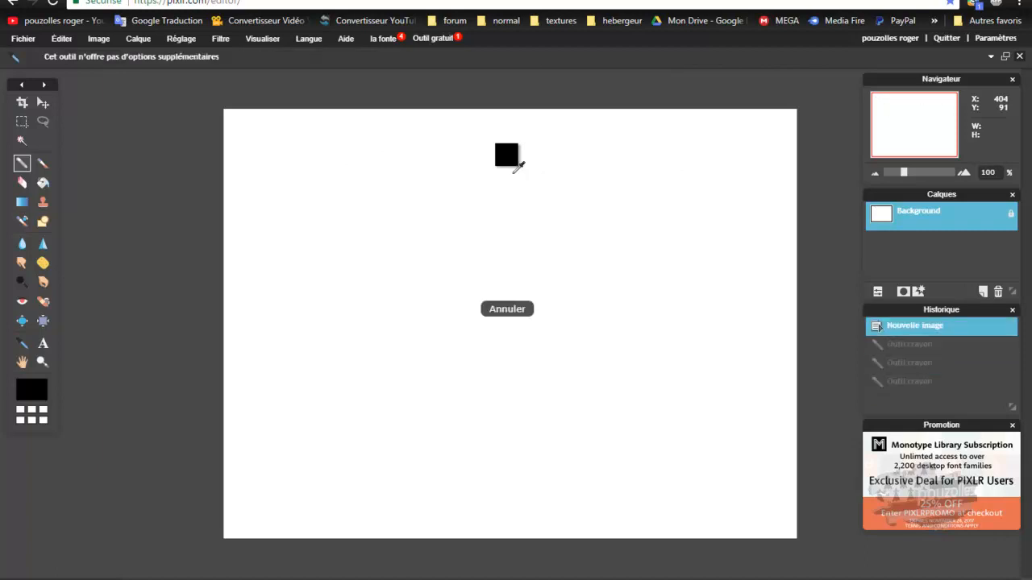
- Draw a wavy Shaded pencil line with Total at 100 and a long winding Sticky line below it with Total at 50
click(380, 57)
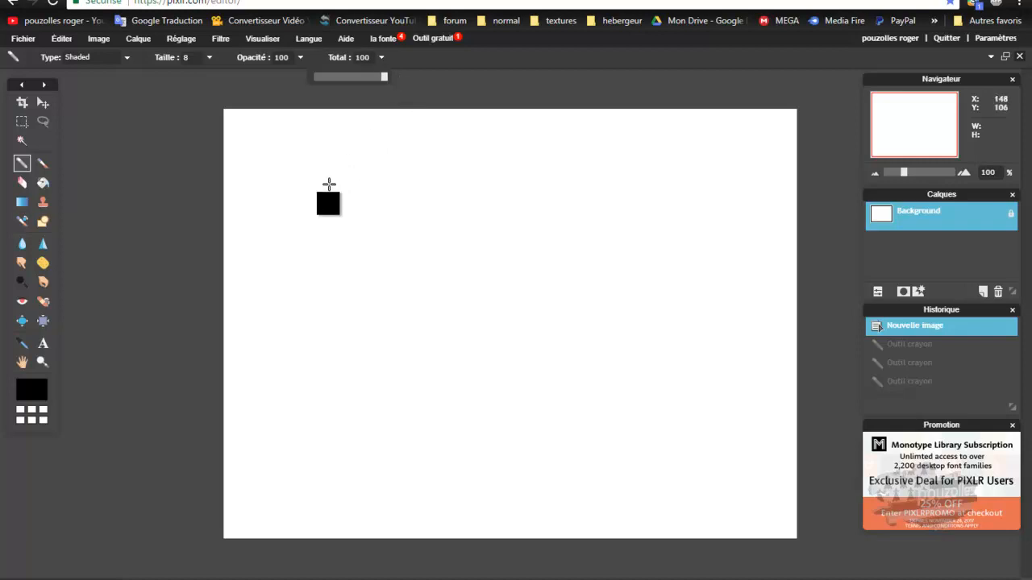
mouse_move(295, 194)
mouse_down()
mouse_move(336, 179)
mouse_move(412, 196)
mouse_move(468, 175)
mouse_move(552, 206)
mouse_up()
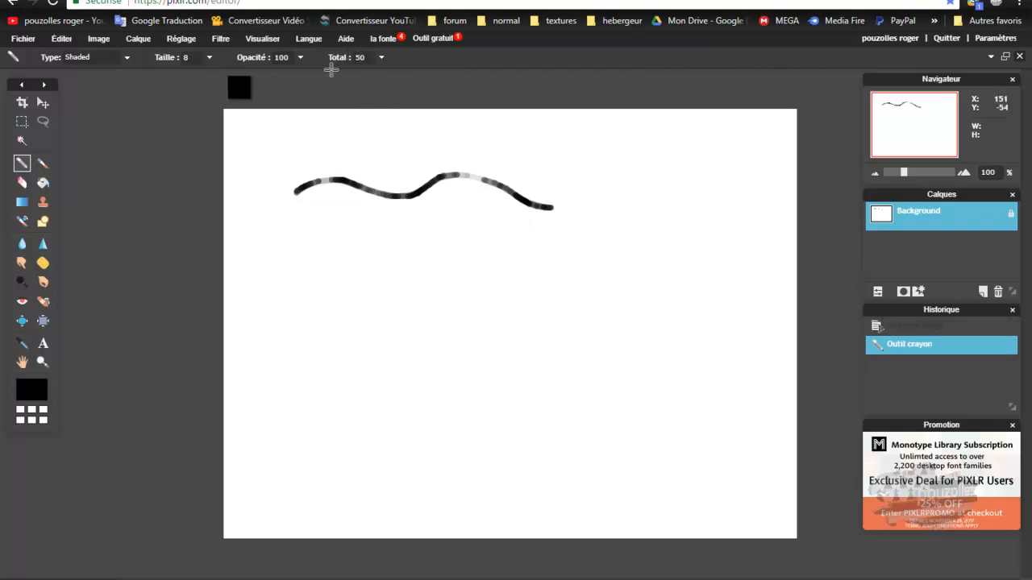
click(125, 58)
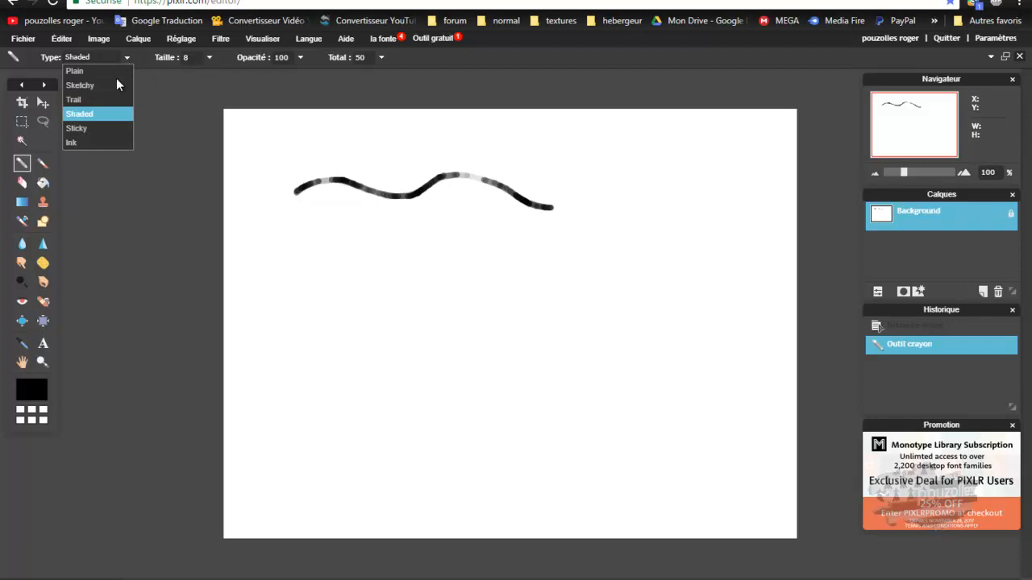
click(82, 128)
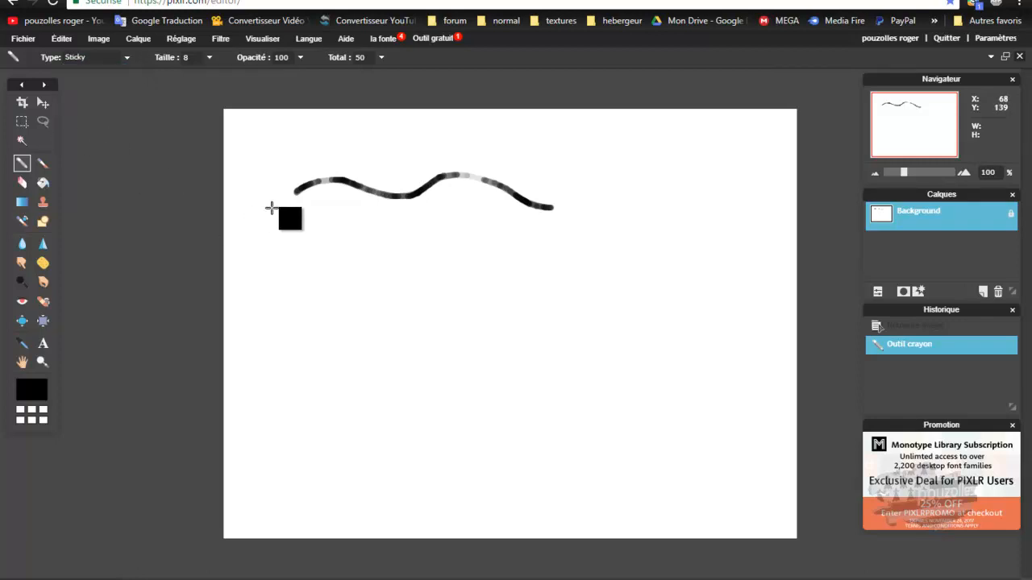
mouse_move(277, 223)
mouse_down()
mouse_move(291, 216)
mouse_move(333, 242)
mouse_move(492, 235)
mouse_move(553, 251)
mouse_move(632, 243)
mouse_move(677, 259)
mouse_move(375, 290)
mouse_move(361, 306)
mouse_move(596, 312)
mouse_up()
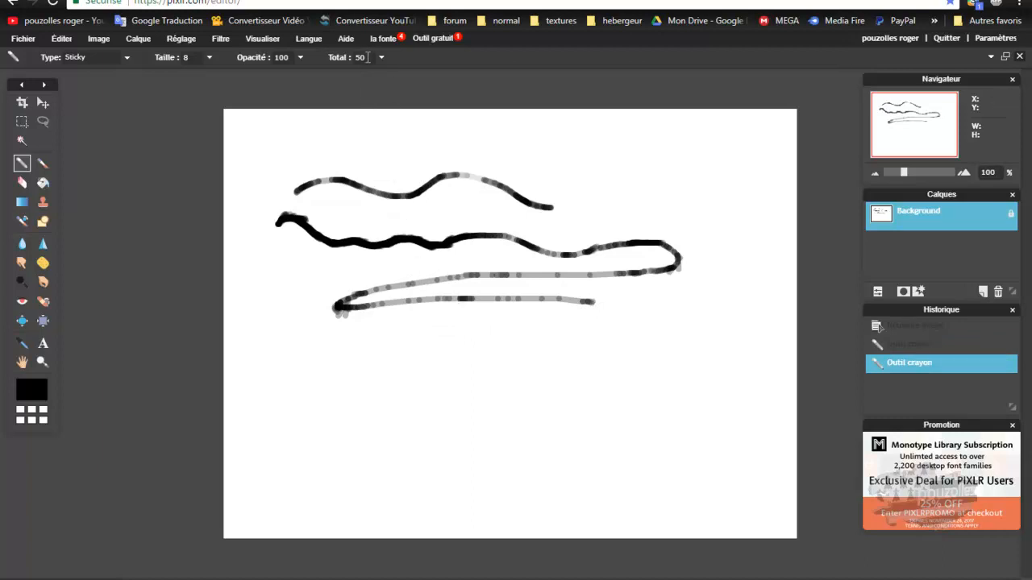
- Draw a wavy Sticky line with Total at 100 below the other lines, and set Total back to 50
text(00)
mouse_move(315, 383)
mouse_down()
mouse_move(353, 375)
mouse_move(375, 384)
mouse_move(429, 363)
mouse_move(511, 370)
mouse_move(550, 348)
mouse_move(590, 349)
mouse_move(651, 374)
mouse_move(707, 341)
mouse_move(754, 346)
mouse_move(768, 388)
mouse_up()
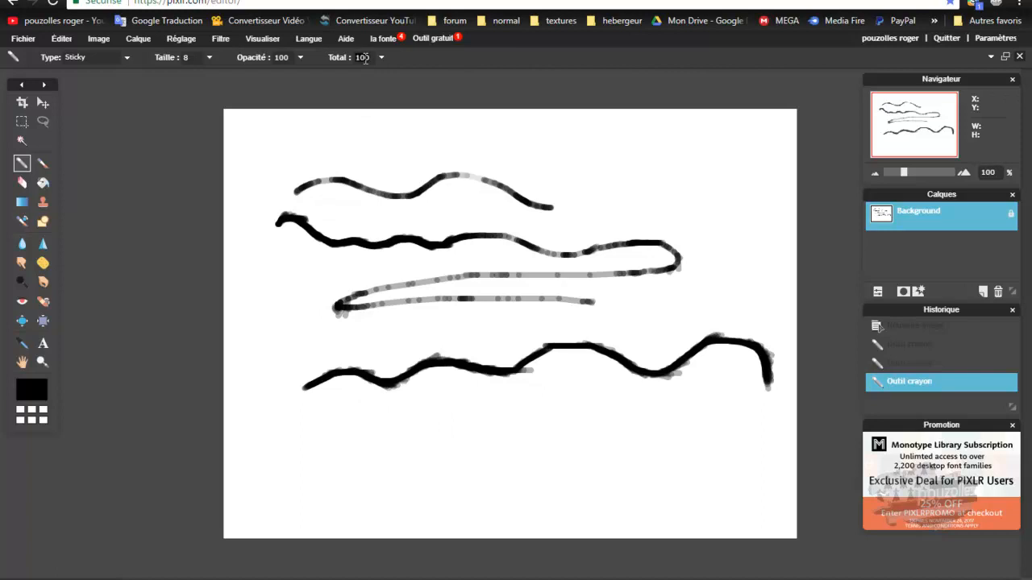
text(50)
- Switch the pencil type to Ink and draw two wavy lines, the first with Total at 50 and the second at 10
click(126, 61)
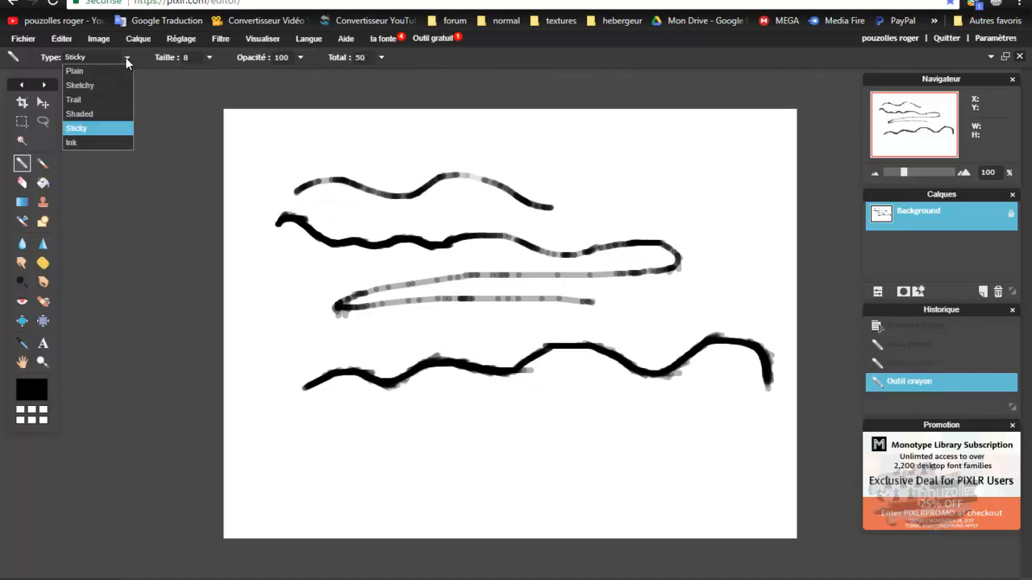
click(78, 141)
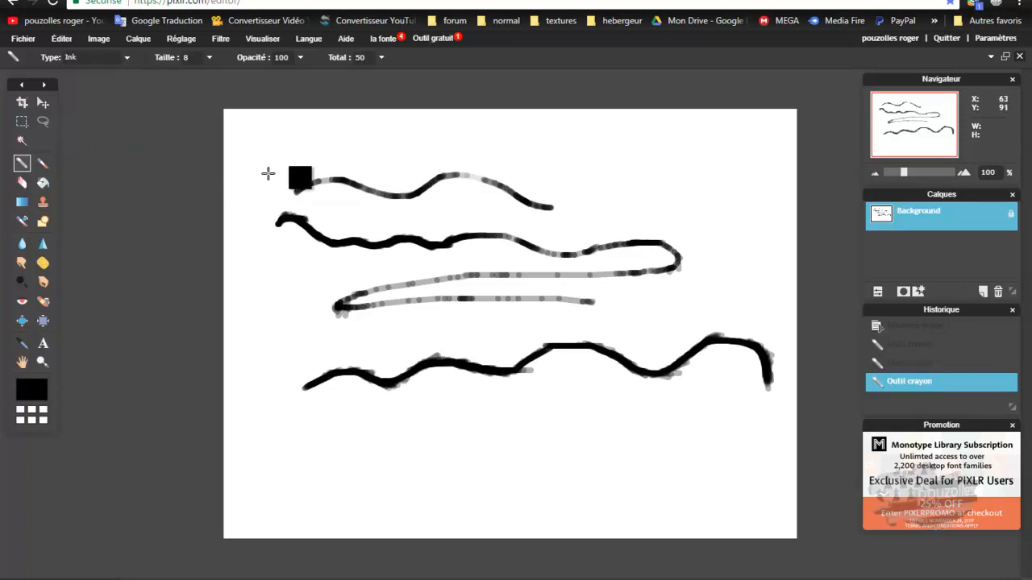
mouse_move(282, 155)
mouse_down()
mouse_move(377, 153)
mouse_move(451, 139)
mouse_move(527, 164)
mouse_move(603, 157)
mouse_move(658, 187)
mouse_up()
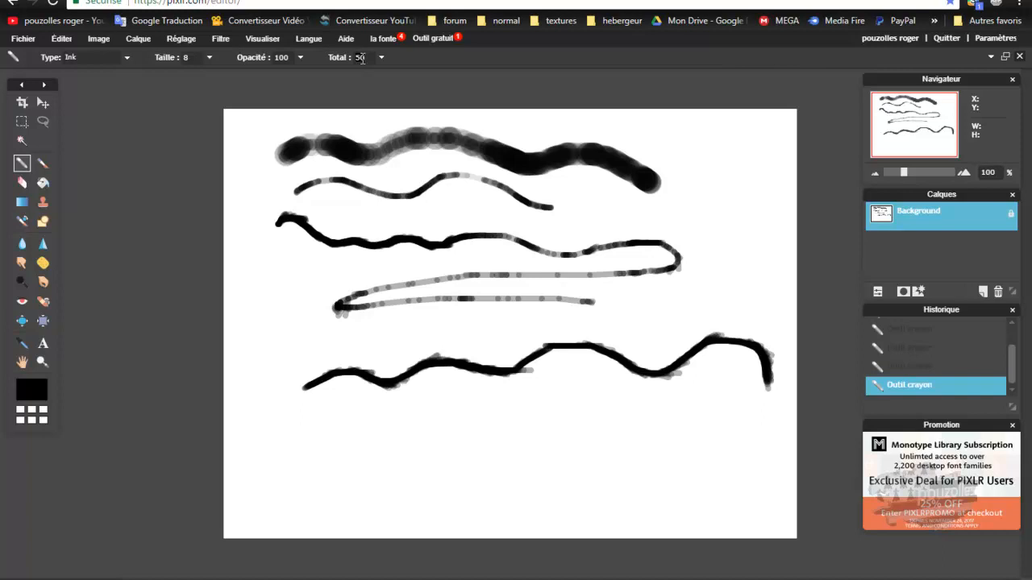
text(10)
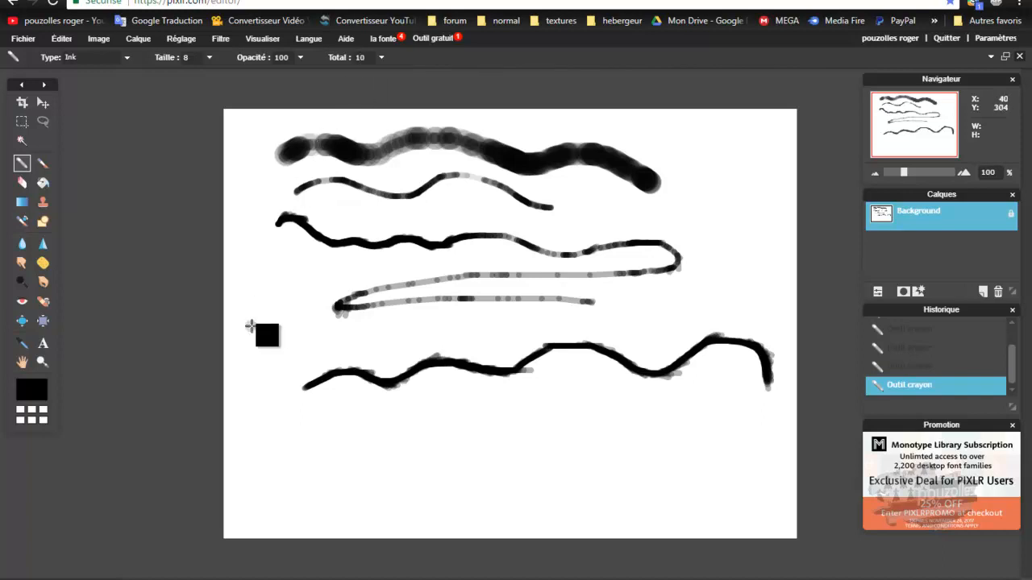
mouse_move(251, 325)
mouse_down()
mouse_move(297, 344)
mouse_move(513, 326)
mouse_up()
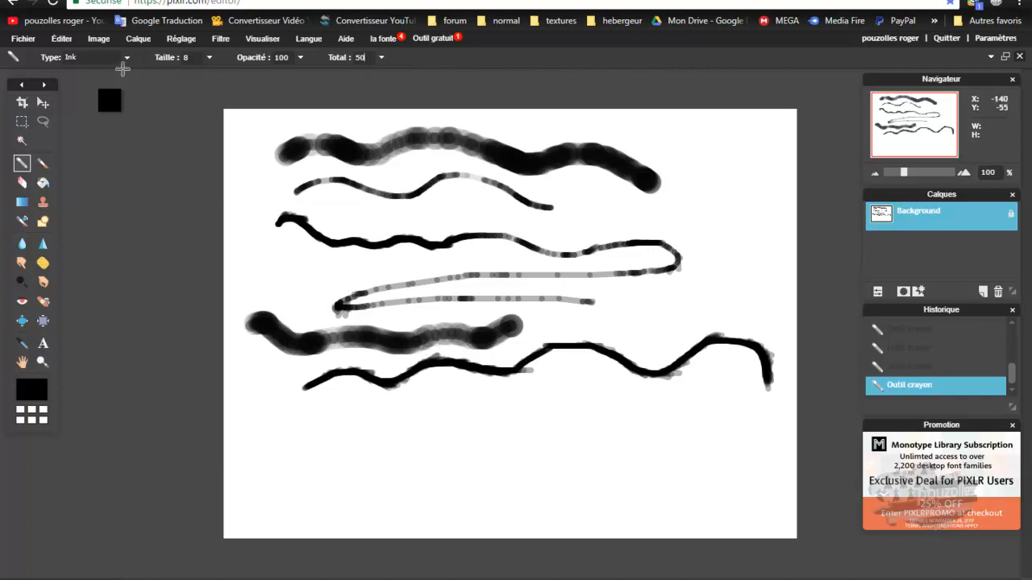
- Undo all the remaining pencil strokes to clear the canvas and select the Brush tool
click(44, 165)
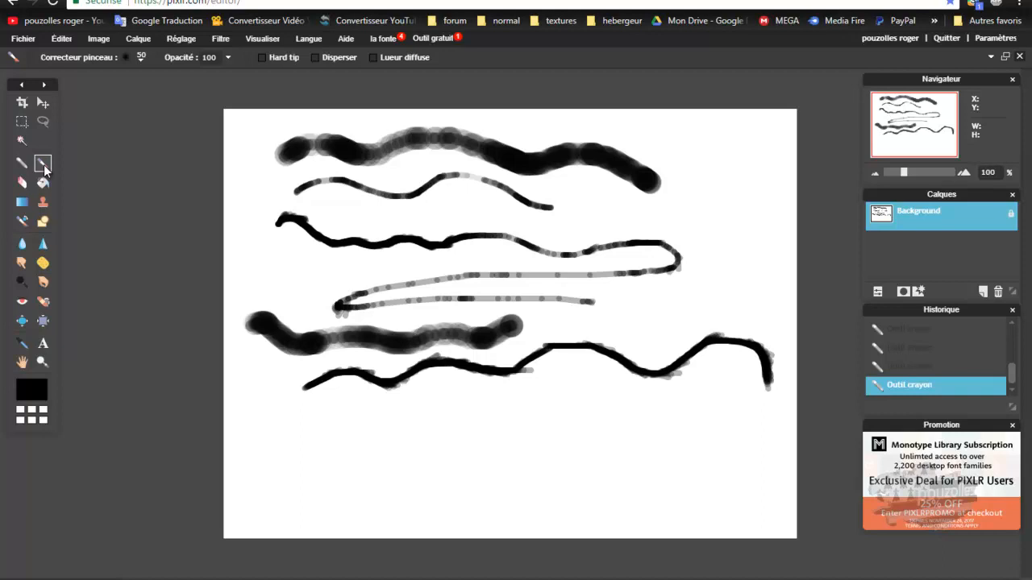
key(ctrl+z)
key(ctrl+z)
key(ctrl+z)
key(ctrl+z)
key(ctrl+z)
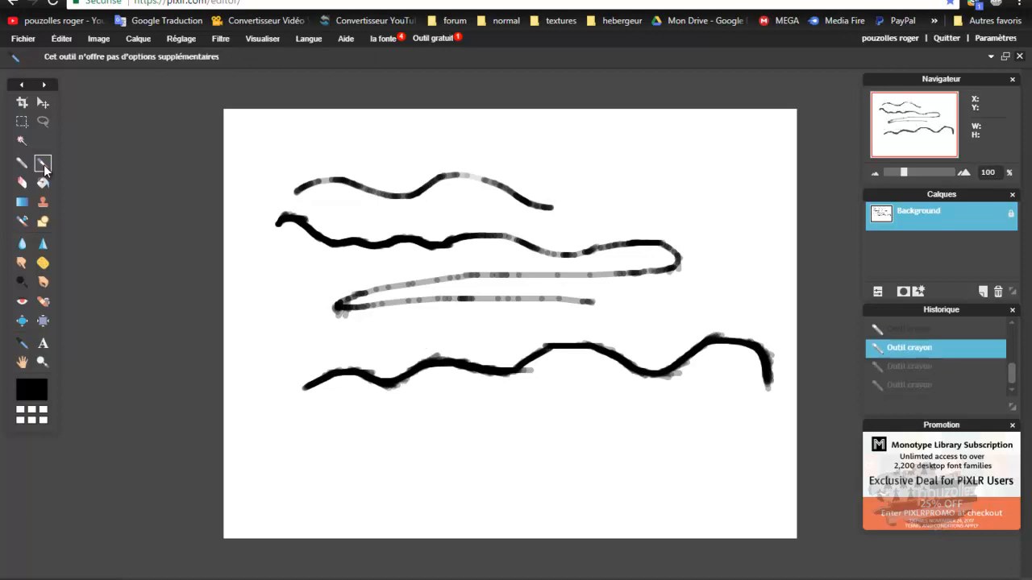
key(ctrl+z)
click(43, 165)
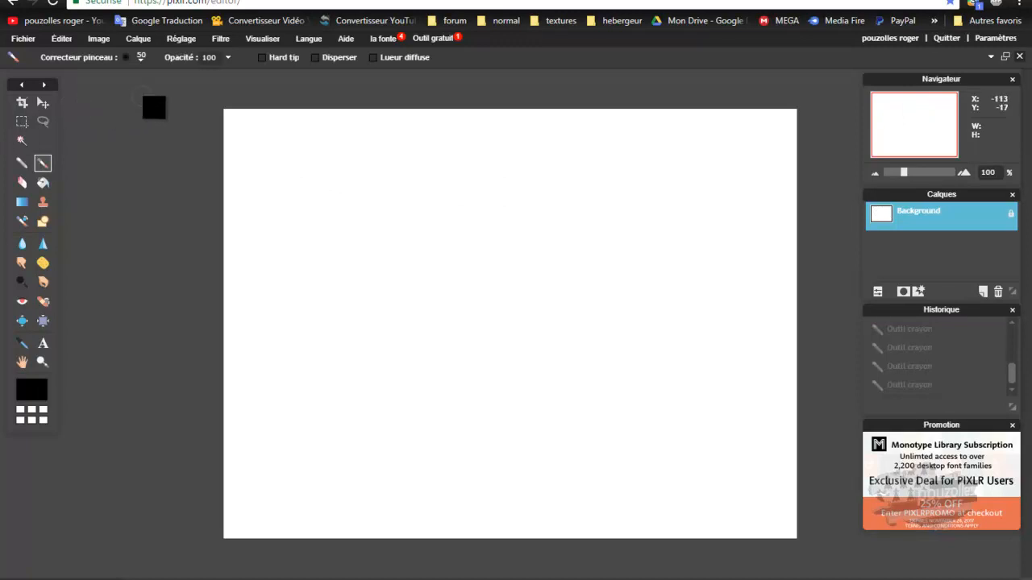
- Choose the size 30 hard round brush and paint two wavy strokes at the canvas's upper left, the second with Hard tip enabled
click(142, 57)
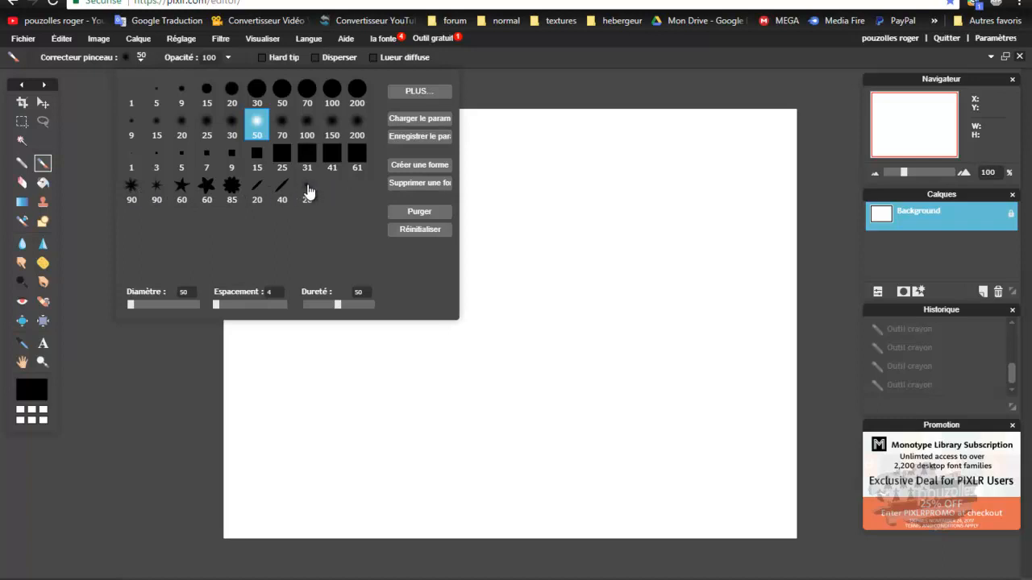
click(256, 91)
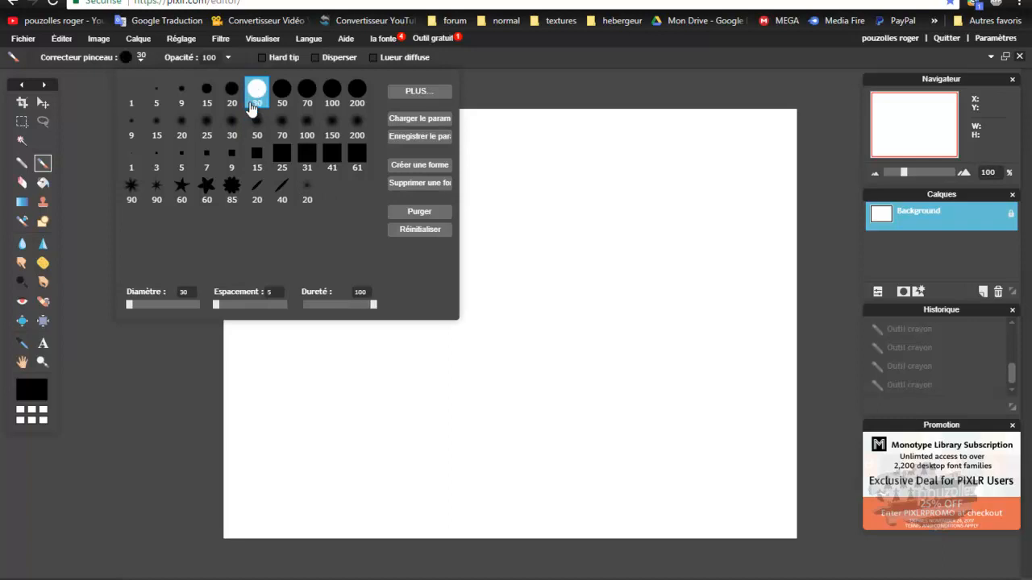
click(502, 61)
mouse_move(276, 157)
mouse_down()
mouse_move(313, 148)
mouse_move(367, 166)
mouse_move(467, 155)
mouse_up()
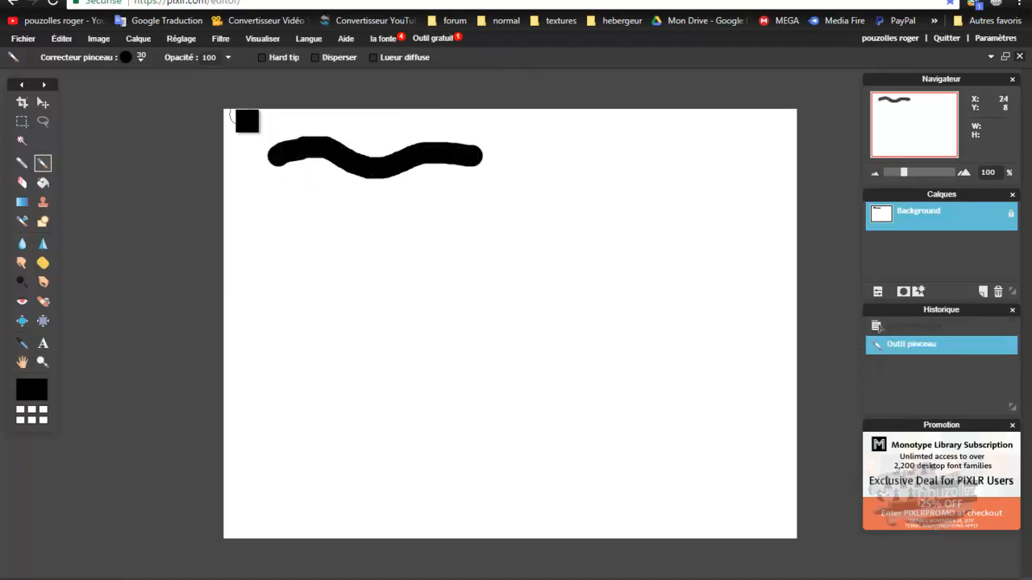
click(262, 58)
mouse_move(273, 212)
mouse_down()
mouse_move(337, 228)
mouse_move(368, 216)
mouse_move(452, 218)
mouse_up()
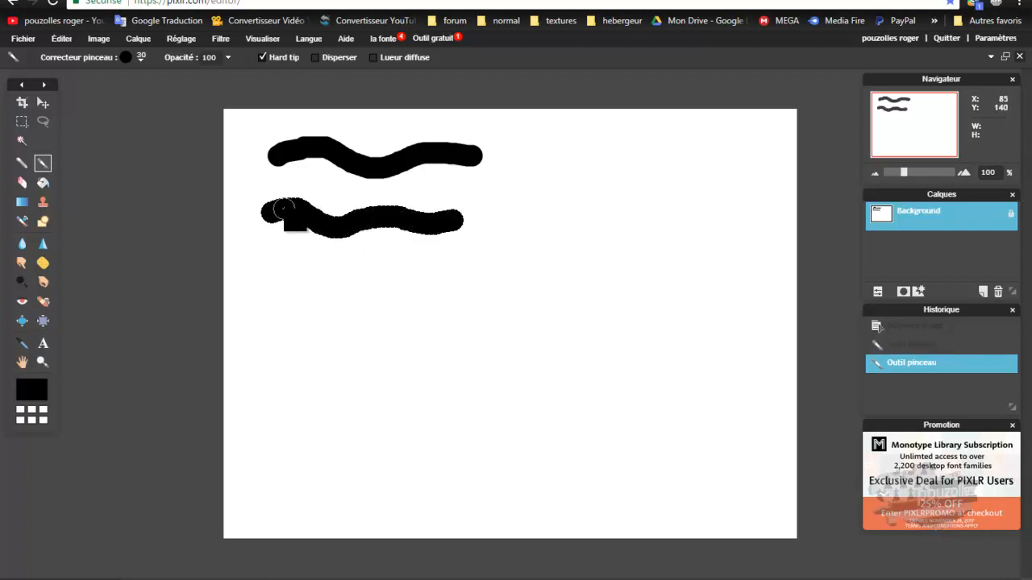
- Paint a Disperser stroke at the canvas's upper right and a Lueur diffuse stroke below the two wavy ones, and switch back to Disperser
click(261, 57)
mouse_move(532, 194)
mouse_down()
mouse_move(556, 179)
mouse_move(592, 179)
mouse_move(625, 195)
mouse_move(676, 179)
mouse_move(734, 193)
mouse_up()
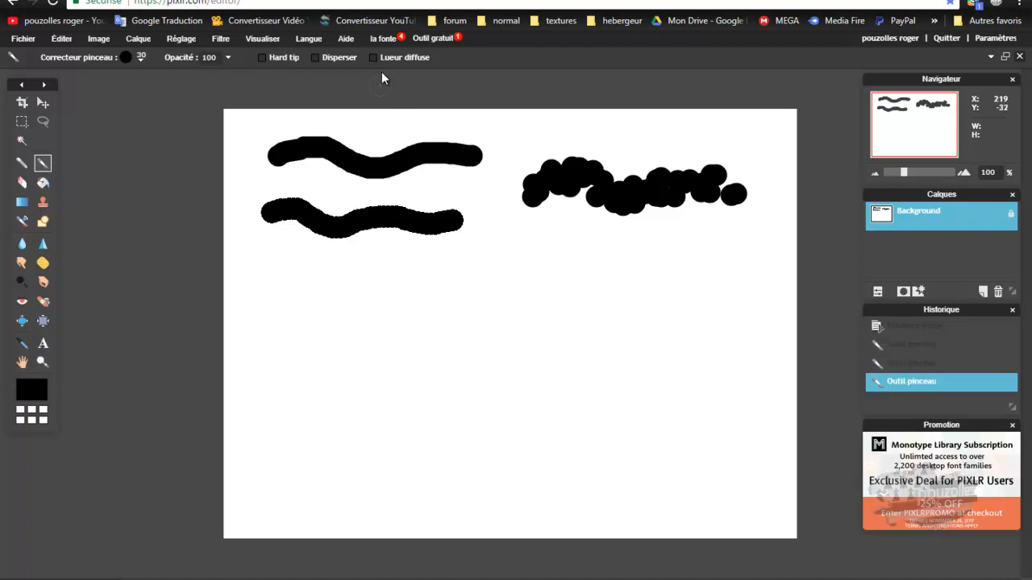
mouse_move(286, 274)
mouse_down()
mouse_move(293, 286)
mouse_move(313, 280)
mouse_move(352, 295)
mouse_move(394, 285)
mouse_move(463, 300)
mouse_move(502, 292)
mouse_up()
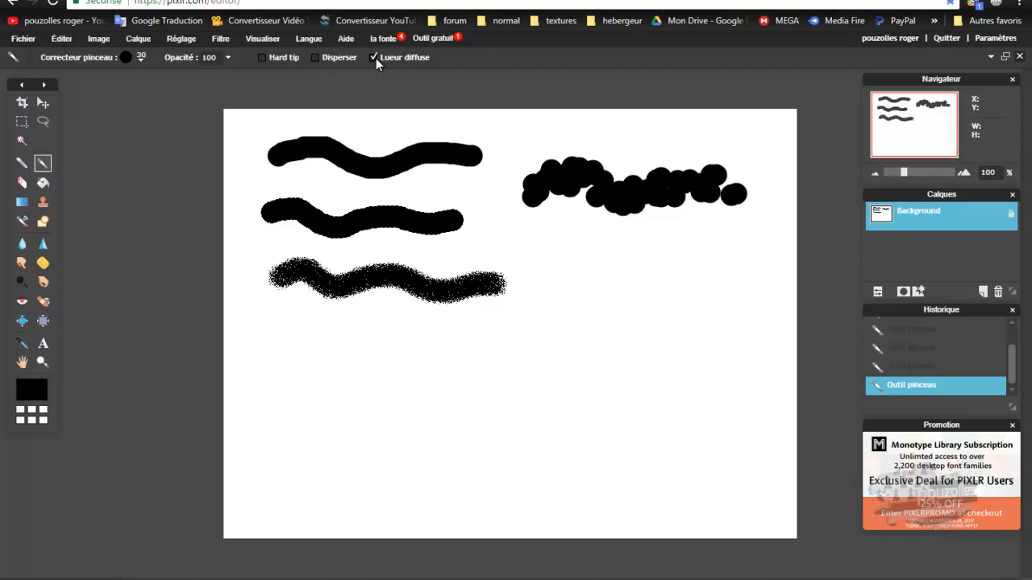
click(315, 57)
- Try stamping two huge dabs with the brush diameter at 999 and the spacing at 200, and undo both
click(139, 57)
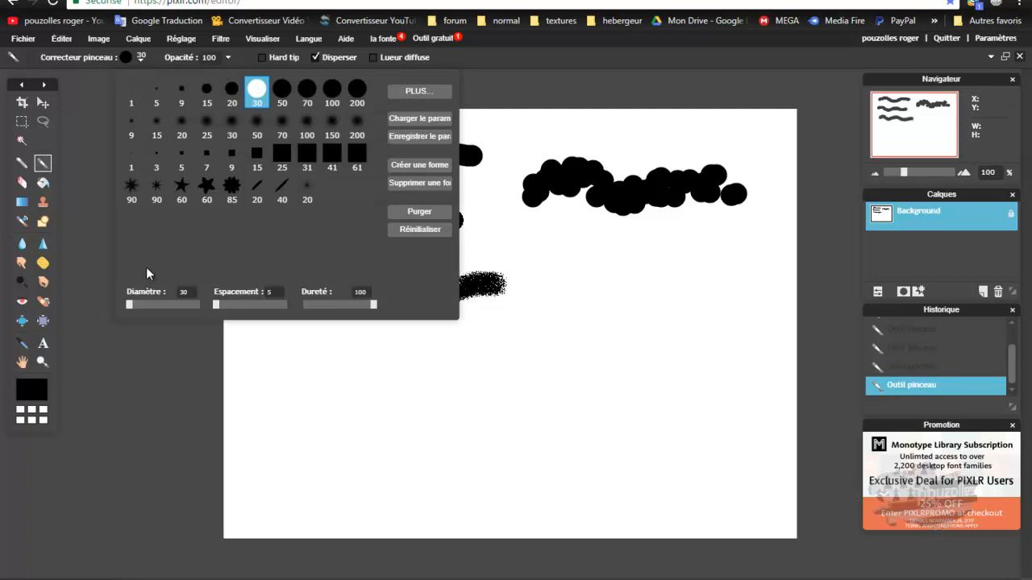
drag(134, 304, 157, 304)
drag(202, 305, 203, 305)
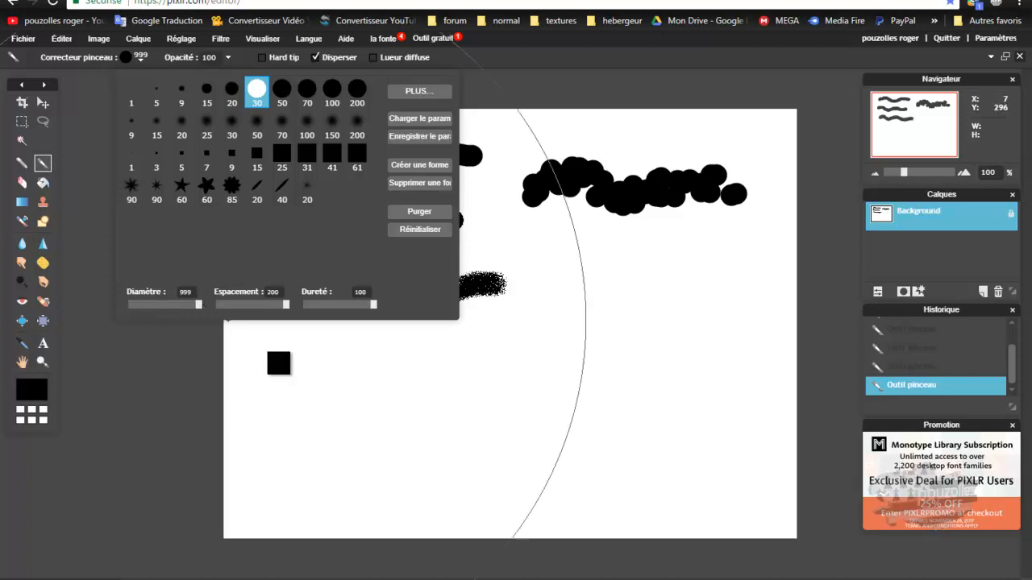
click(438, 342)
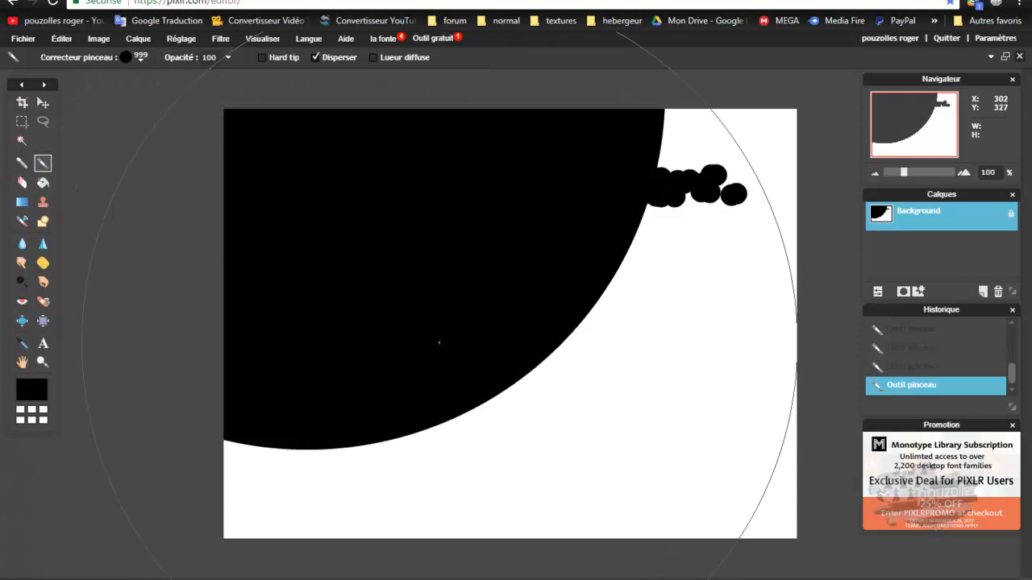
click(487, 322)
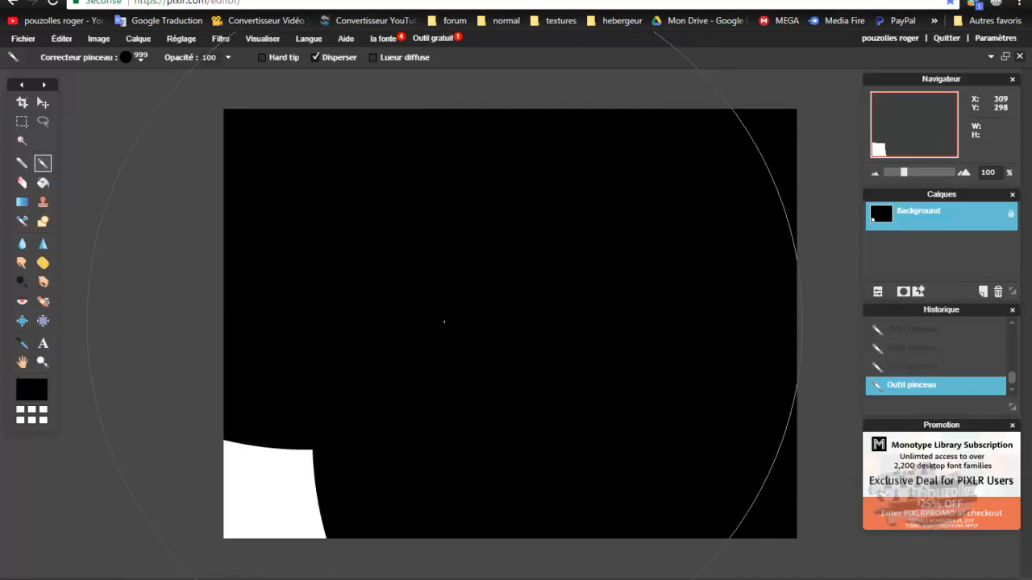
key(ctrl+z)
key(ctrl+z)
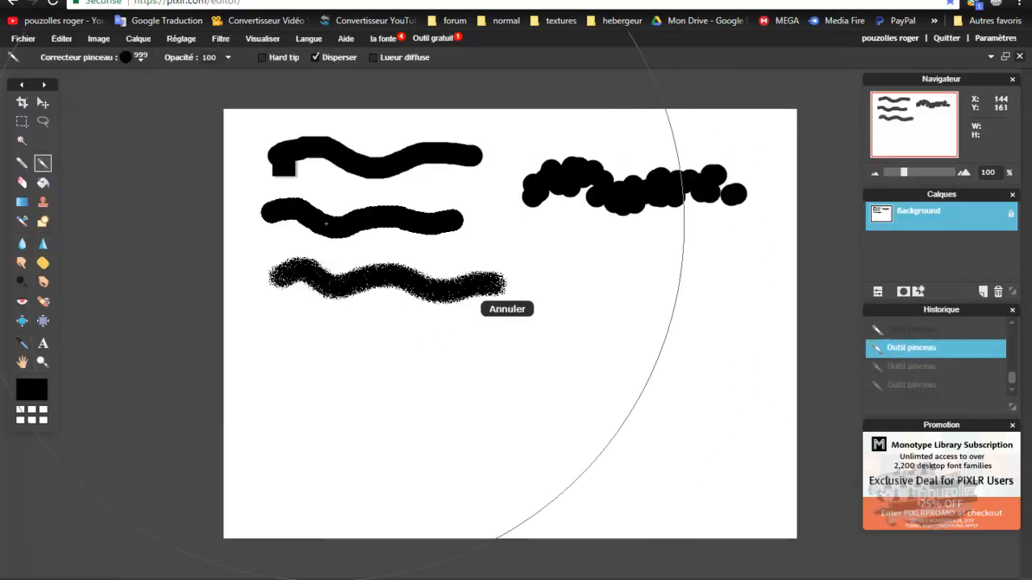
- Set the brush diameter to 31 and the spacing to 118, and paint scattered dots across the middle of the canvas with Disperser on
click(141, 59)
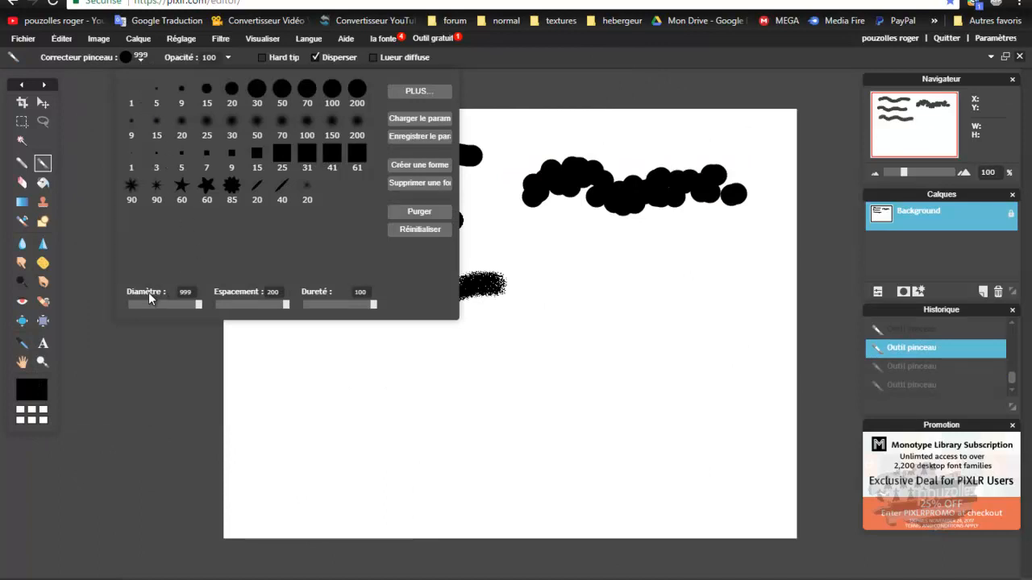
click(255, 95)
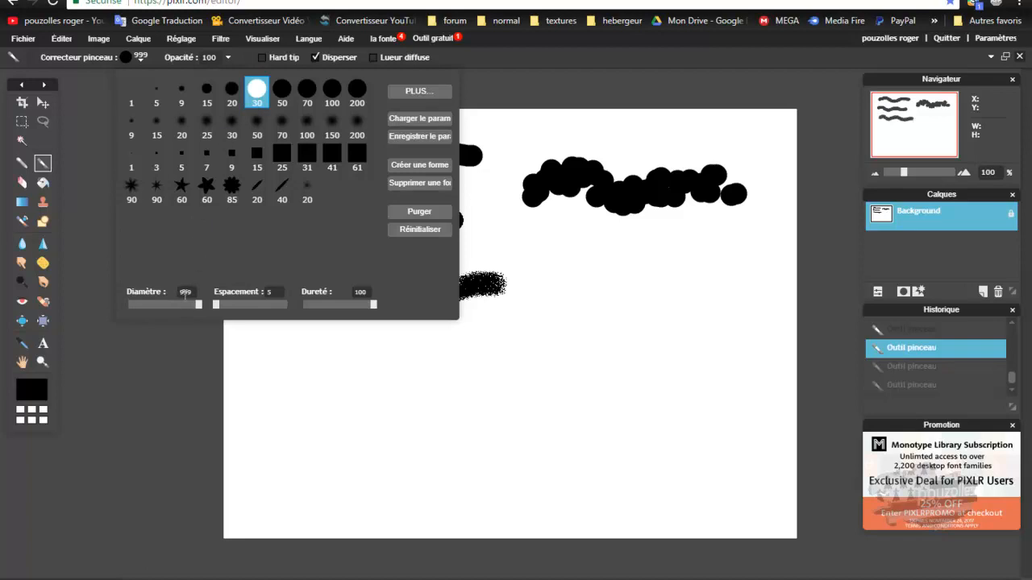
click(395, 230)
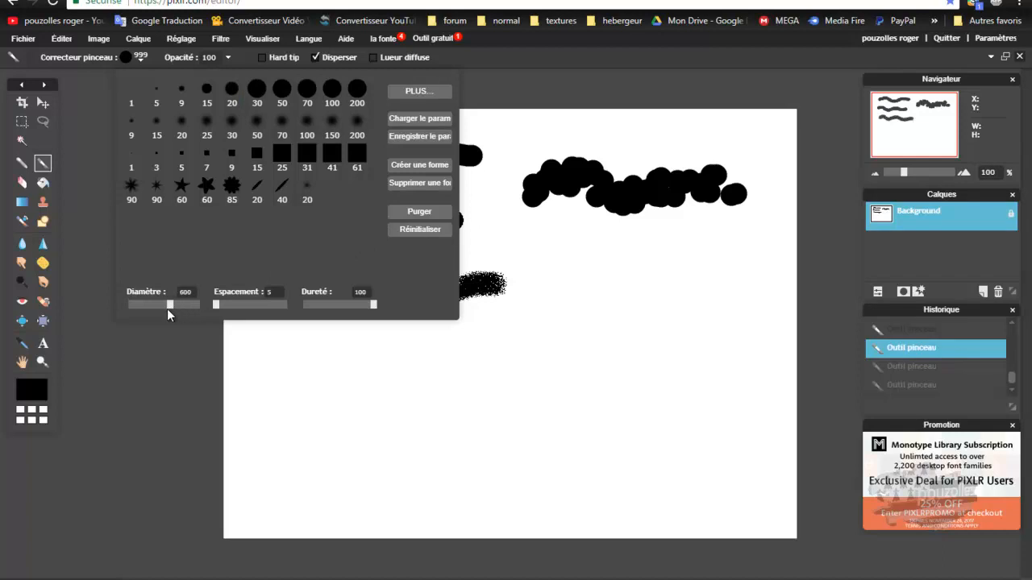
drag(155, 309, 132, 310)
drag(130, 311, 131, 311)
drag(218, 301, 224, 303)
click(269, 362)
mouse_move(371, 384)
mouse_down()
mouse_move(654, 341)
mouse_move(698, 316)
mouse_move(723, 279)
mouse_move(650, 280)
mouse_move(625, 296)
mouse_move(598, 322)
mouse_move(578, 395)
mouse_move(530, 434)
mouse_up()
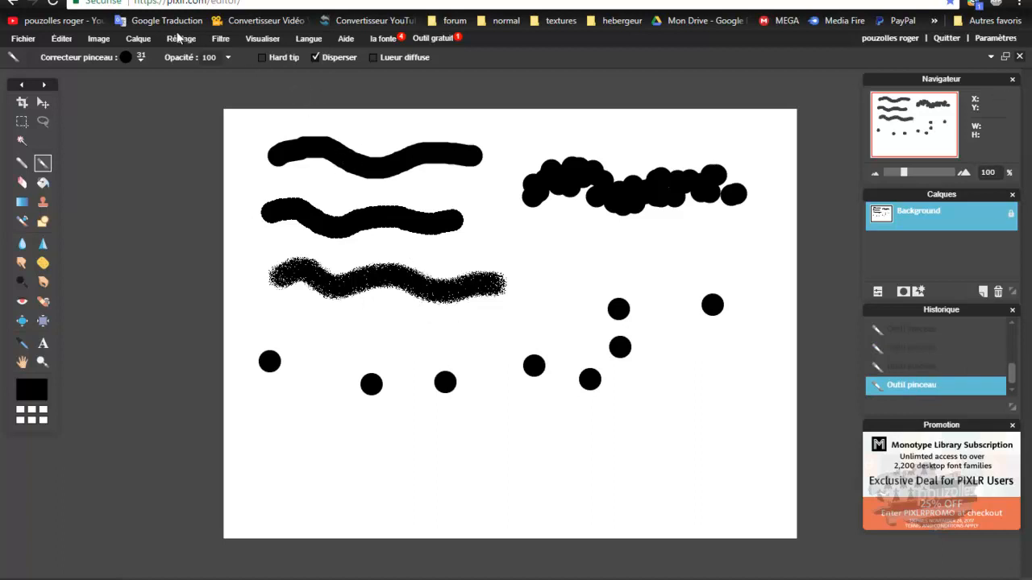
- Disable Disperser and paint four spaced dots in a row just below the Lueur diffuse stroke
click(315, 58)
drag(302, 331, 324, 330)
click(388, 335)
click(474, 335)
click(558, 301)
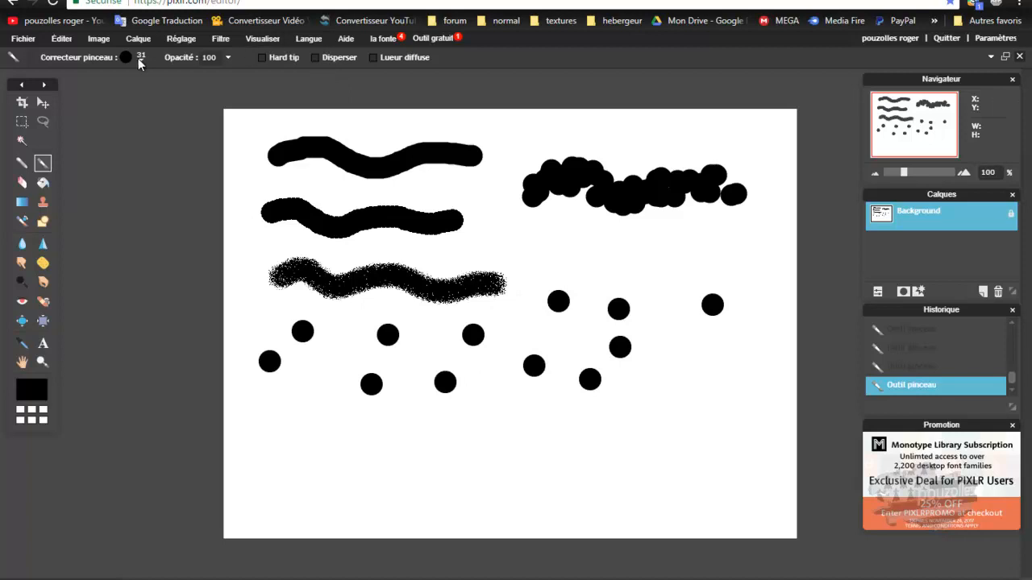
- Reduce the brush spacing and paint a dotted line across the lower canvas, plus another near the bottom edge with Disperser enabled
click(138, 57)
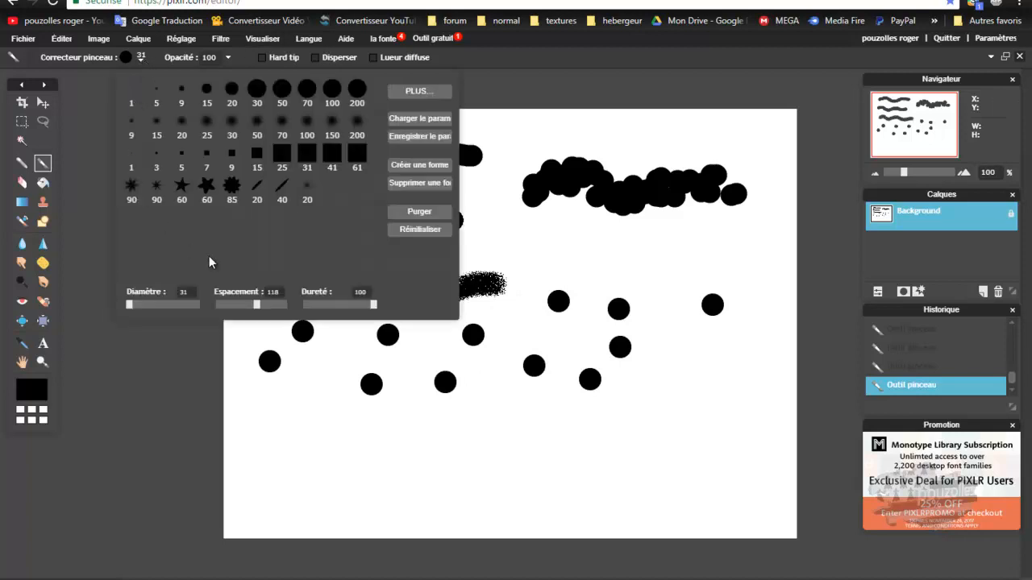
drag(261, 306, 237, 307)
click(266, 439)
click(295, 433)
mouse_move(295, 432)
mouse_down()
mouse_move(398, 429)
mouse_move(578, 445)
mouse_move(689, 394)
mouse_up()
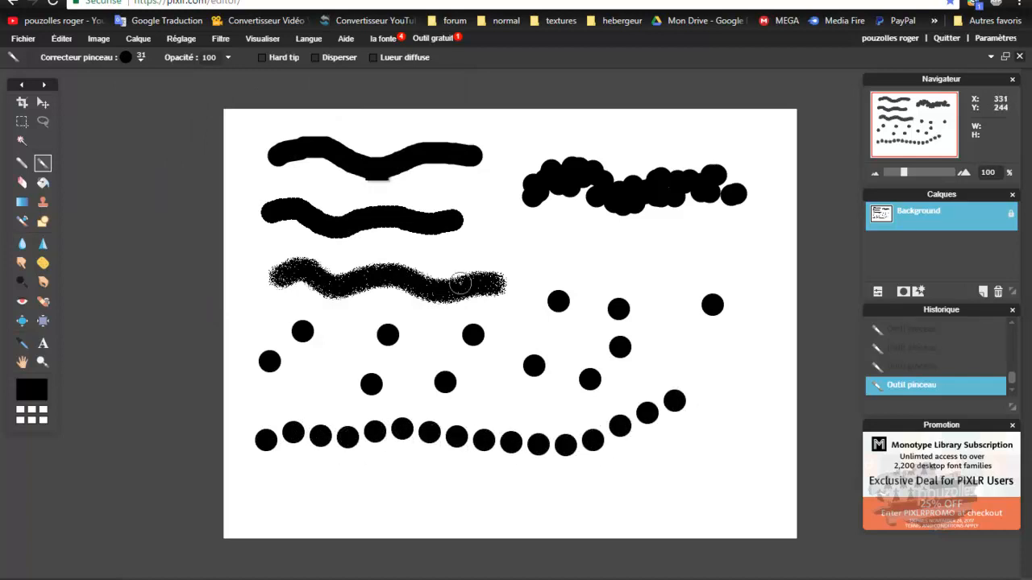
click(315, 58)
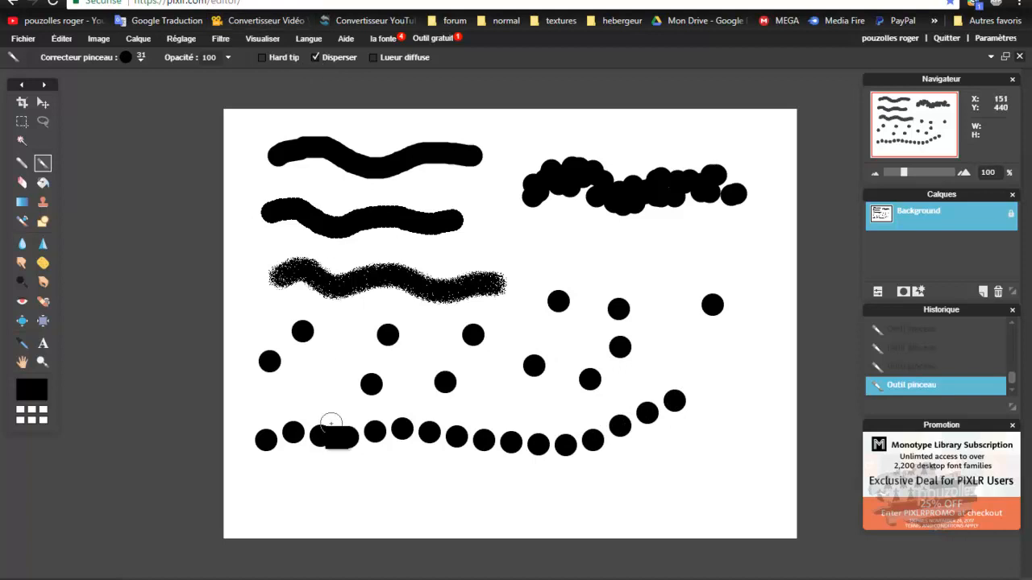
mouse_move(299, 516)
mouse_down()
mouse_move(348, 491)
mouse_move(498, 500)
mouse_move(655, 489)
mouse_move(635, 484)
mouse_up()
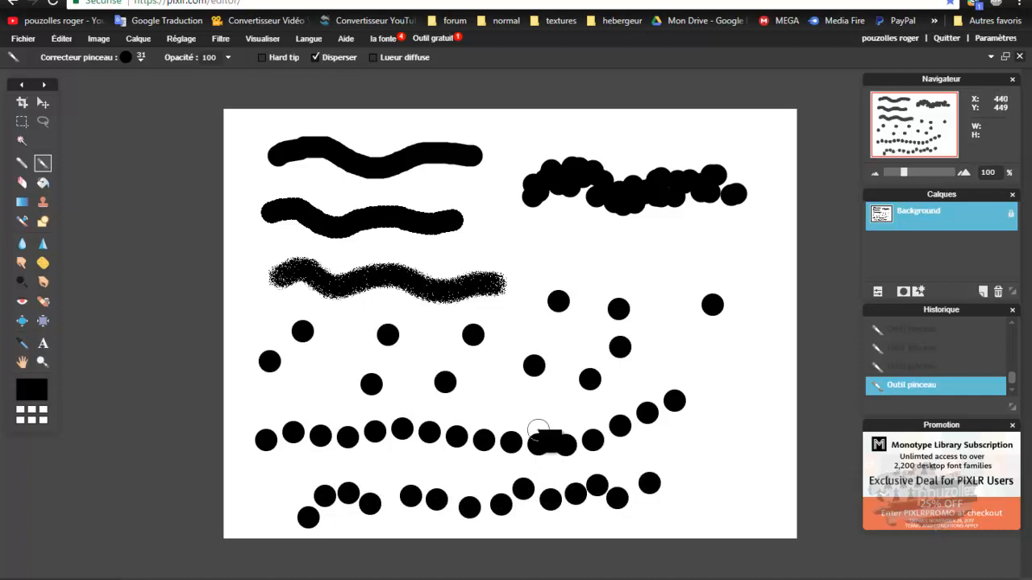
- Undo all the Brush strokes and dots until the canvas is blank
key(ctrl+z)
key(ctrl+z)
key(ctrl+z)
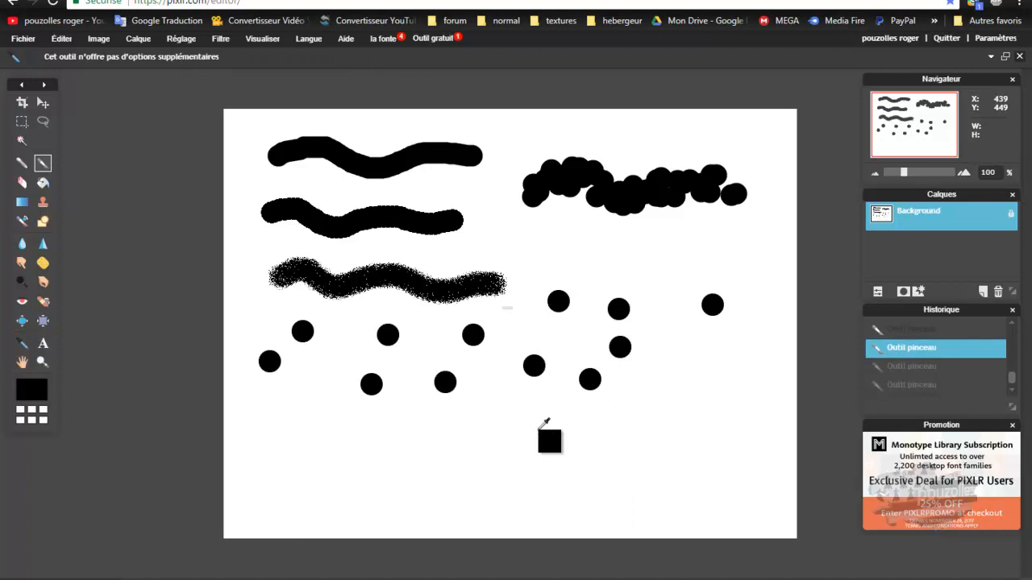
key(ctrl+z)
key(ctrl+z)
key(ctrl+z)
key(ctrl+z)
key(ctrl+z)
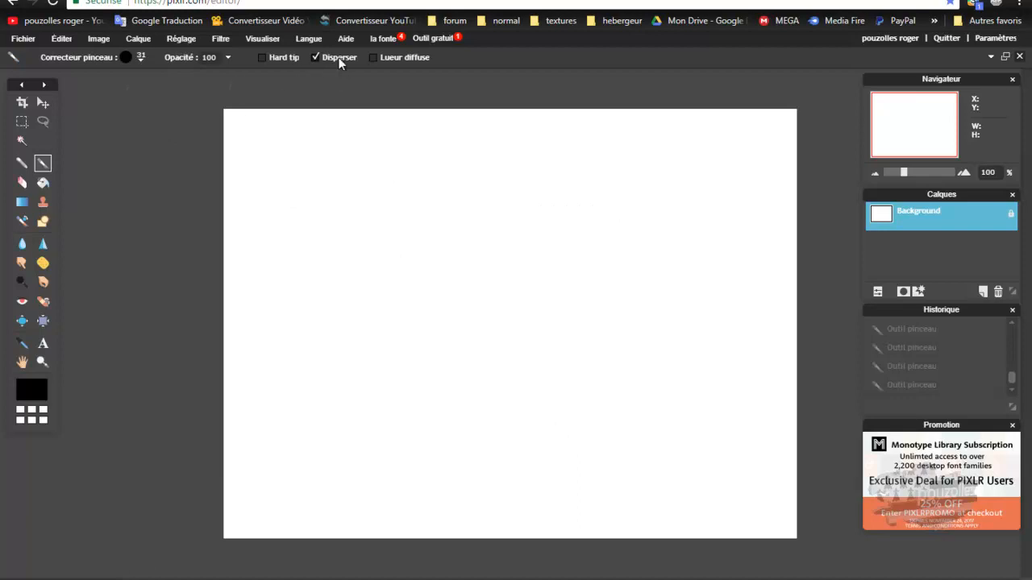
- Disable Disperser, open the library of additional brush shapes, and look over the sets in the Artistic category
click(143, 59)
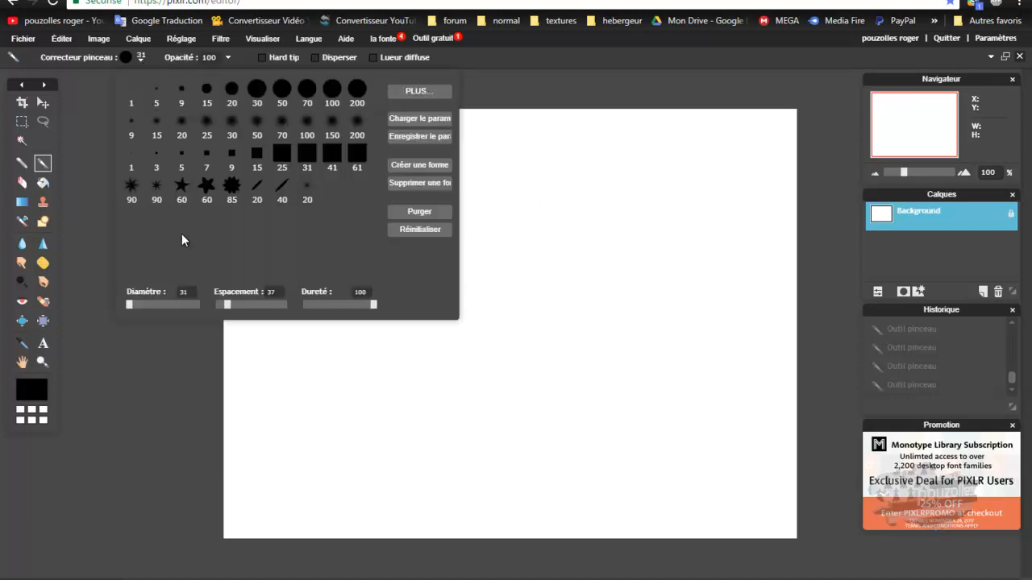
click(416, 90)
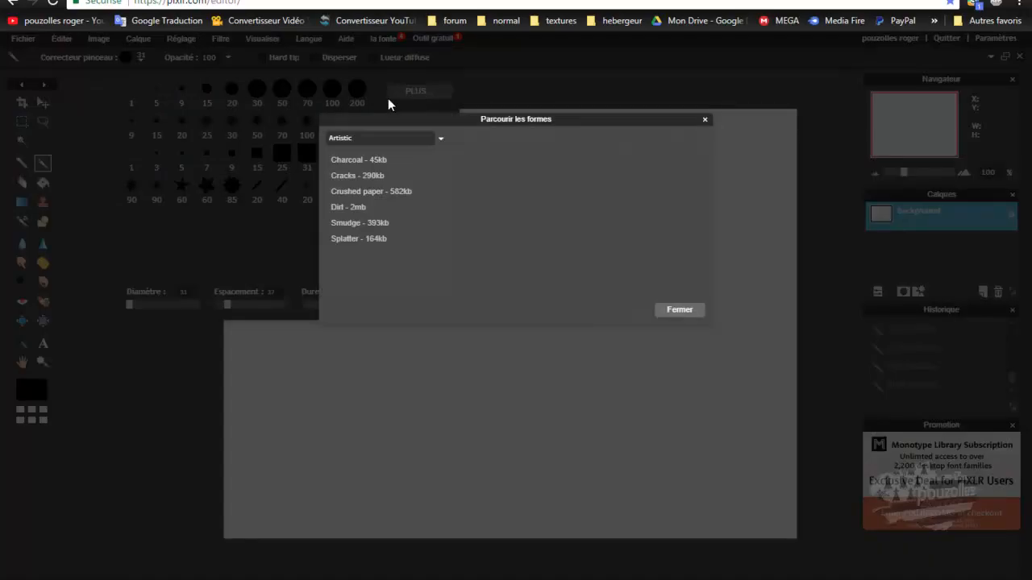
click(440, 139)
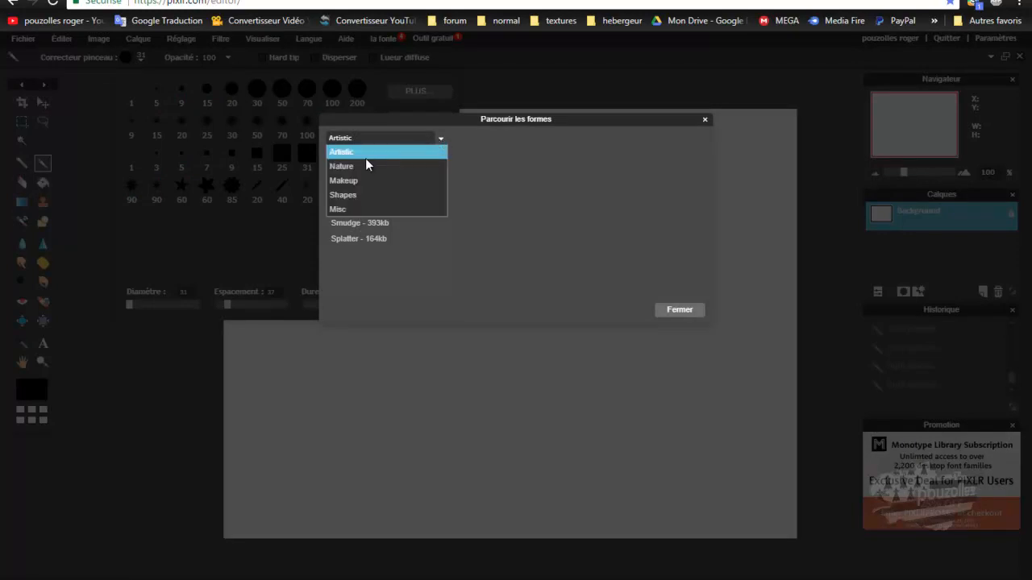
click(345, 153)
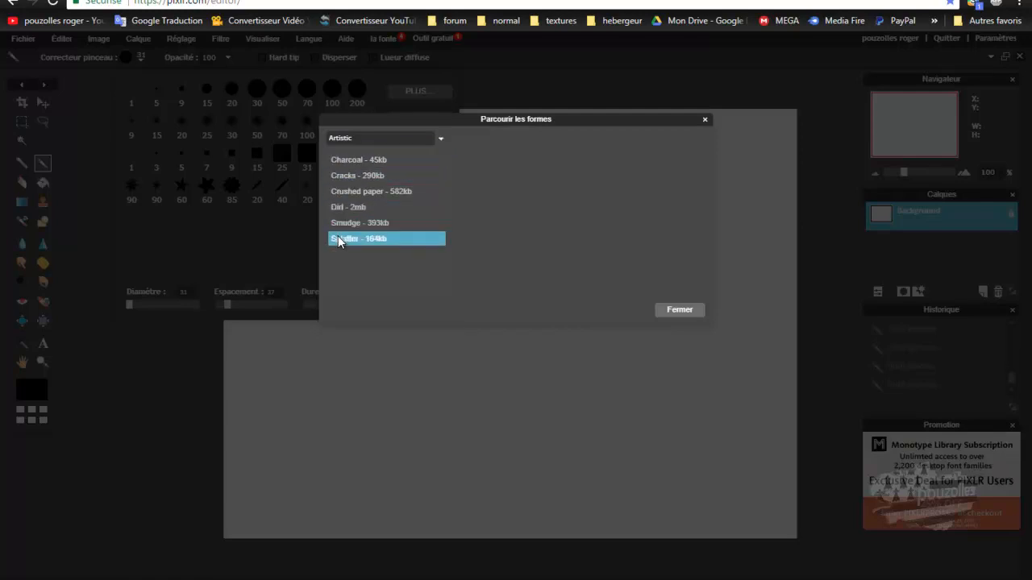
- Examine the Nature category's brush sets: Animal tracks, Clouds (Hi res), Flowers, Fire and smoke, Galaxy and Grasslands
click(441, 137)
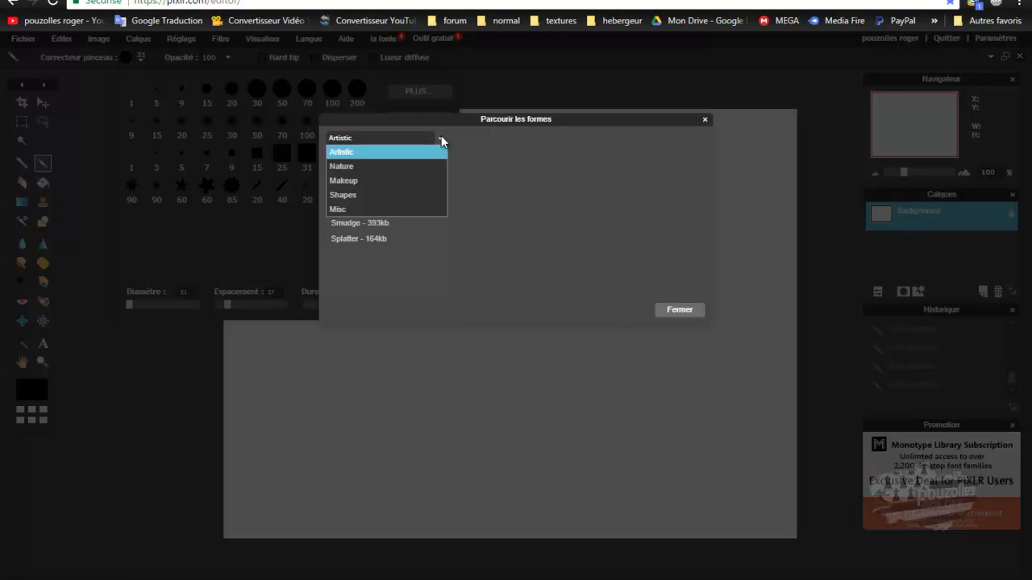
click(360, 166)
click(356, 161)
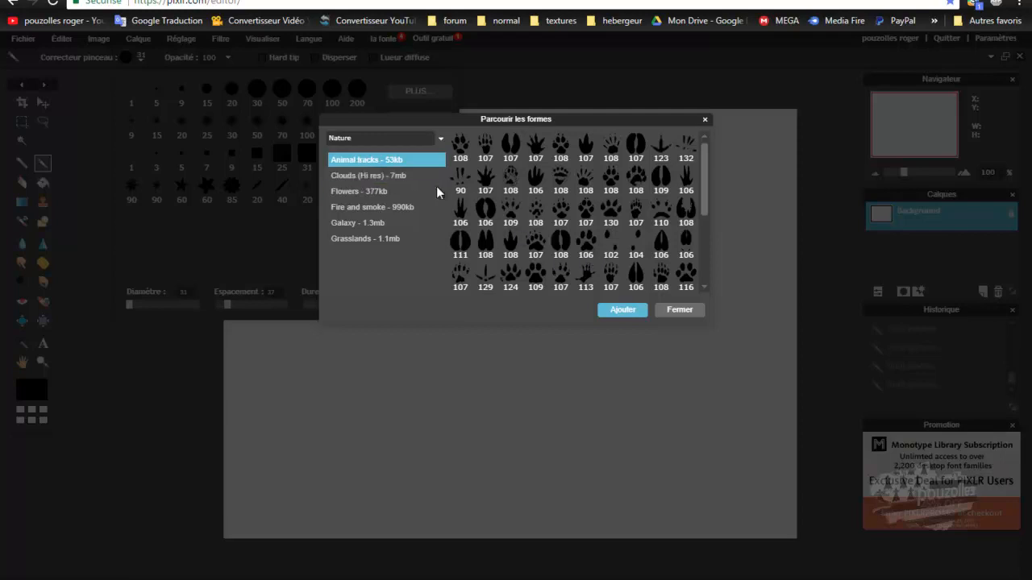
click(353, 175)
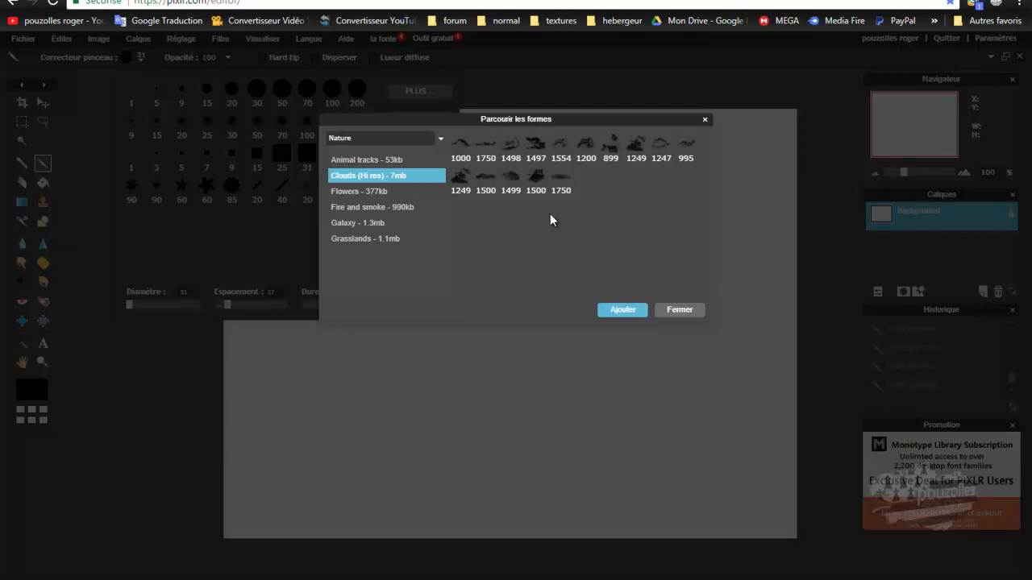
click(354, 192)
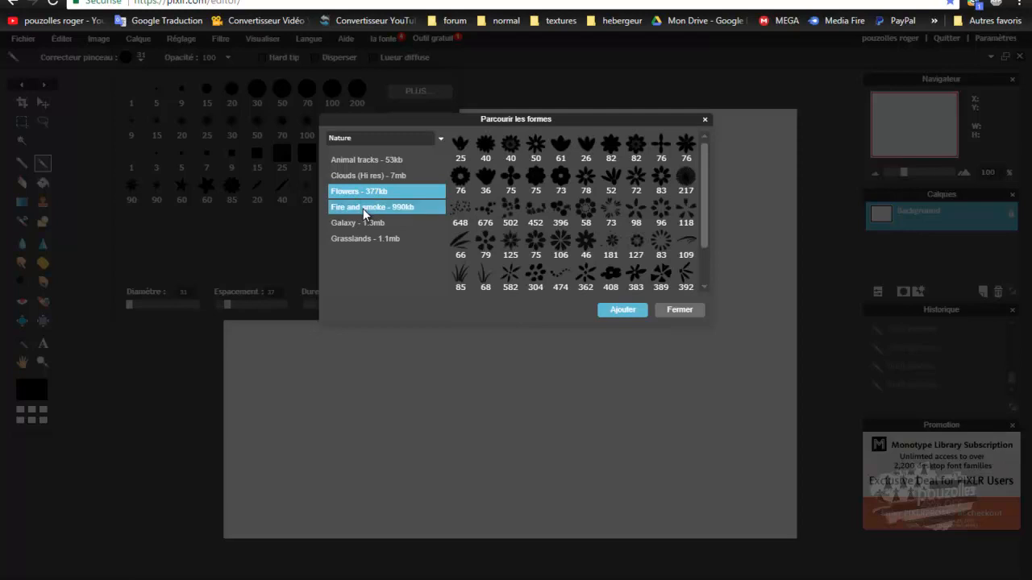
click(363, 208)
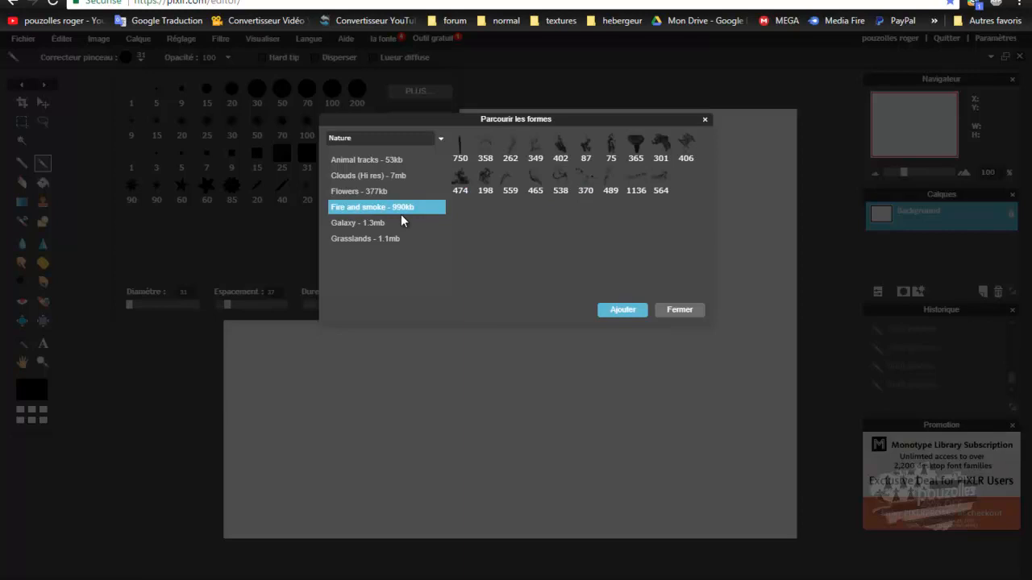
click(359, 222)
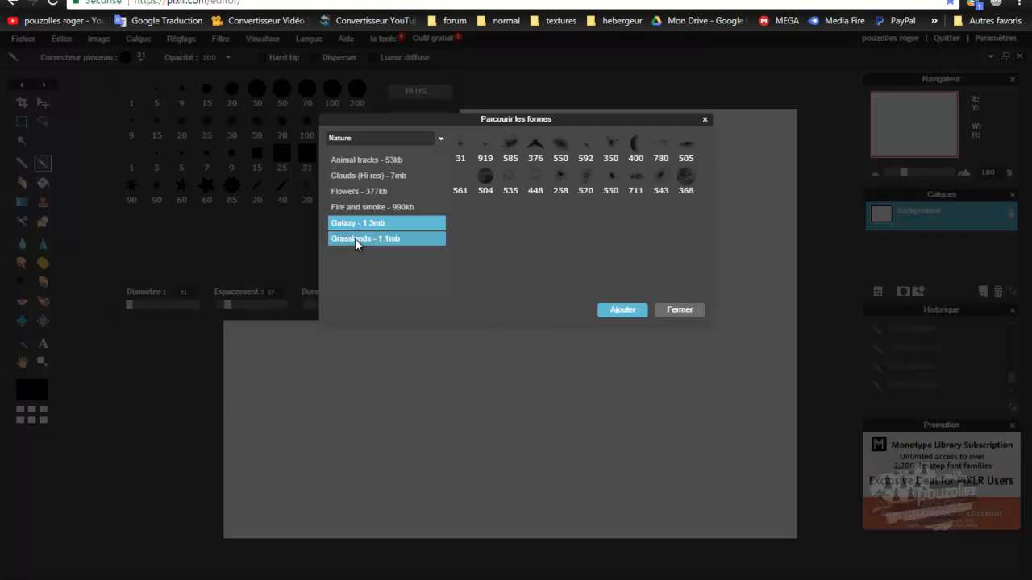
click(354, 240)
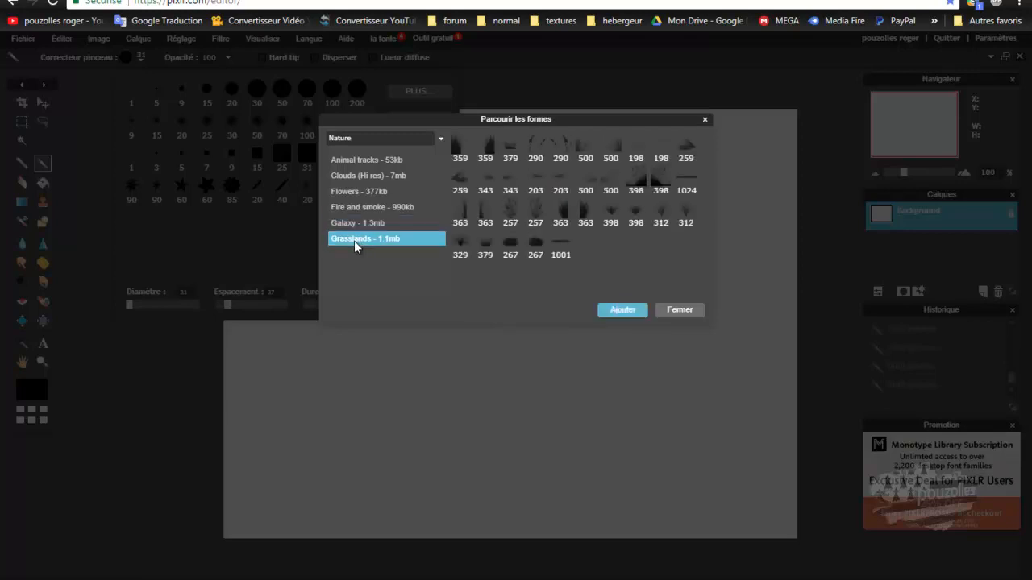
- Examine the Charcoal, Cracks, Crushed paper, Dirt and Smudge brush sets in the Artistic category
click(380, 137)
click(370, 151)
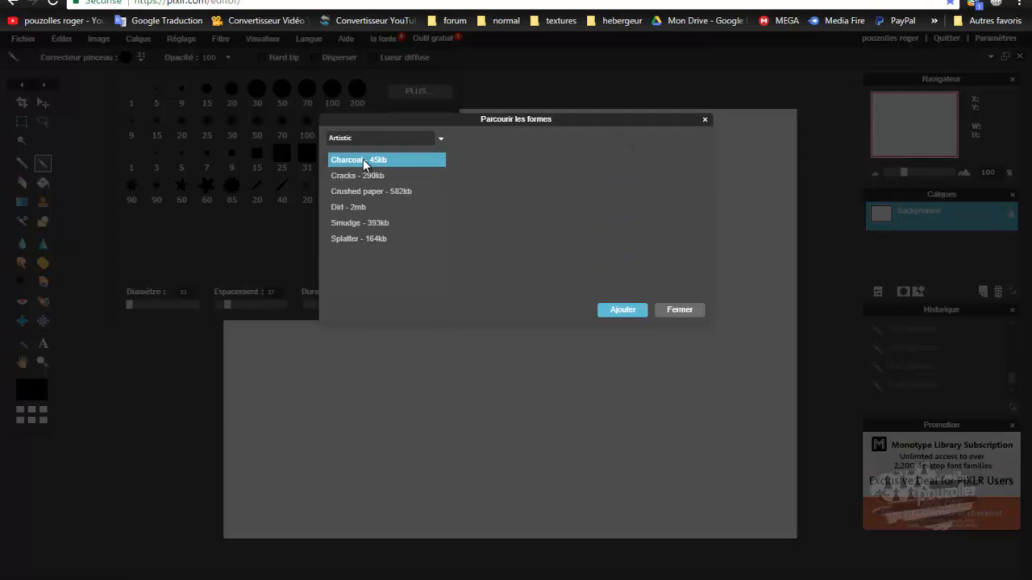
click(363, 159)
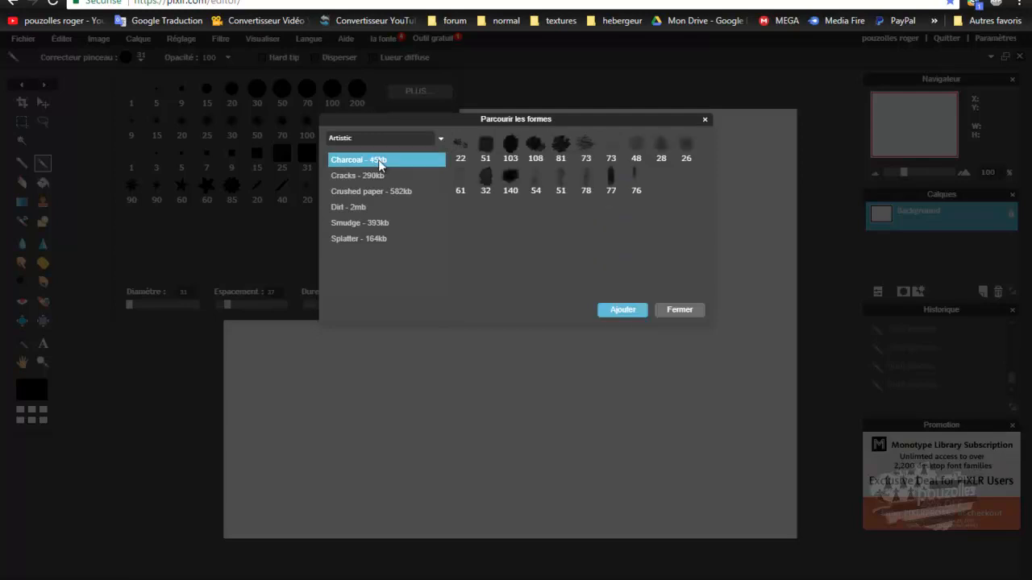
click(372, 177)
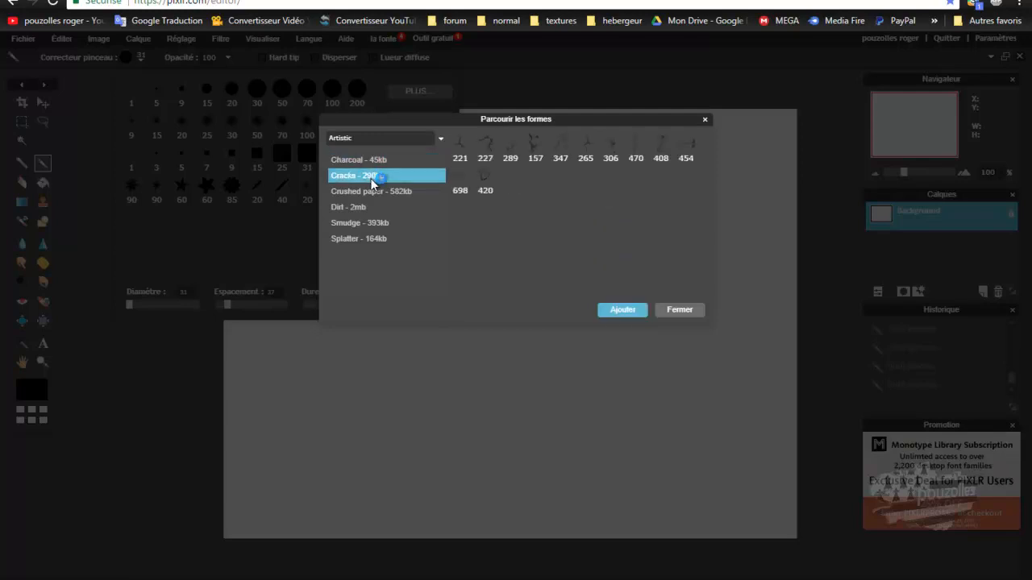
click(372, 191)
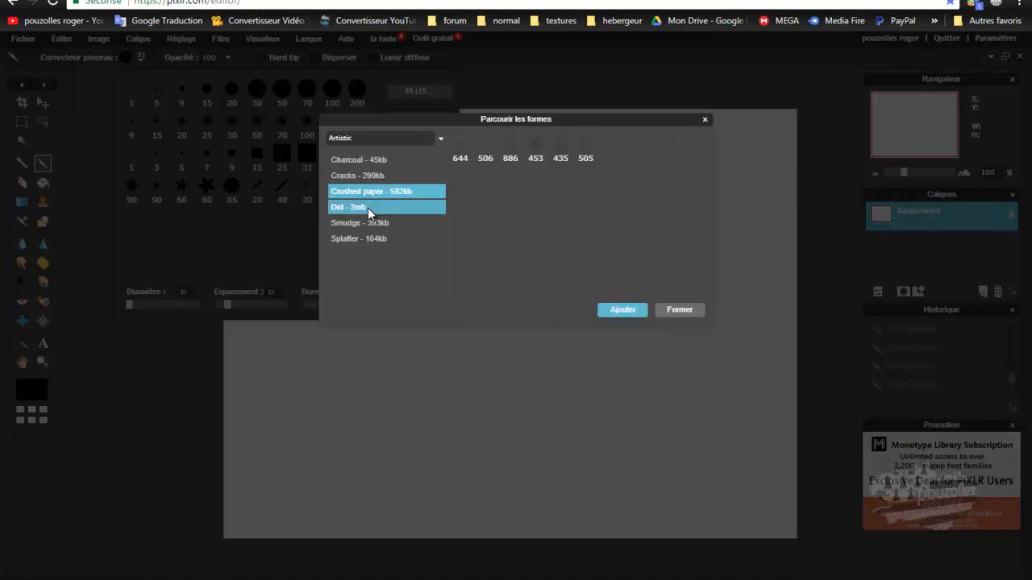
click(367, 207)
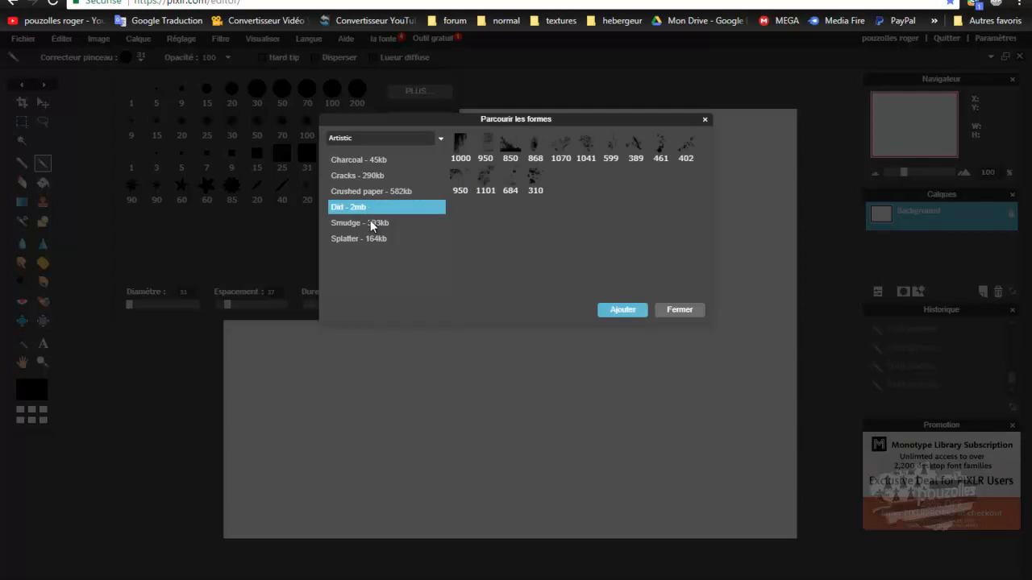
click(370, 227)
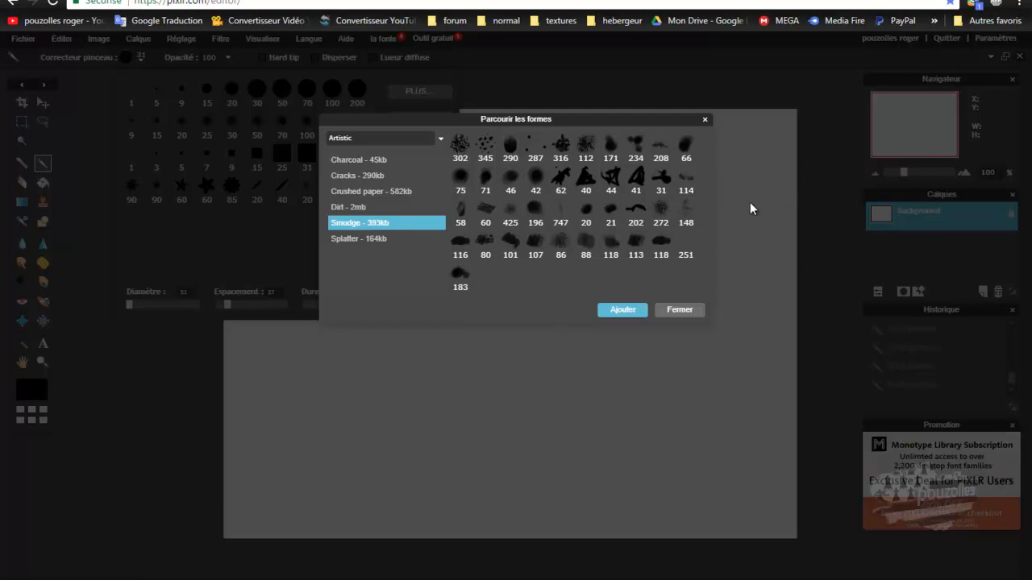
- Try magnifying the page to 175% with the shape browser recentred, and restore the zoom to 100%
key(ctrl+plus)
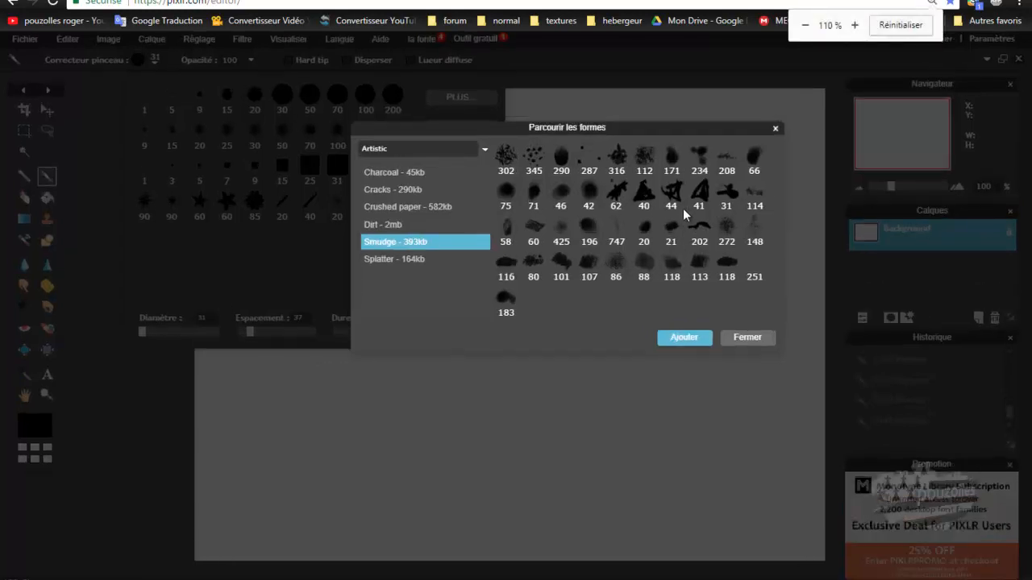
key(ctrl+plus)
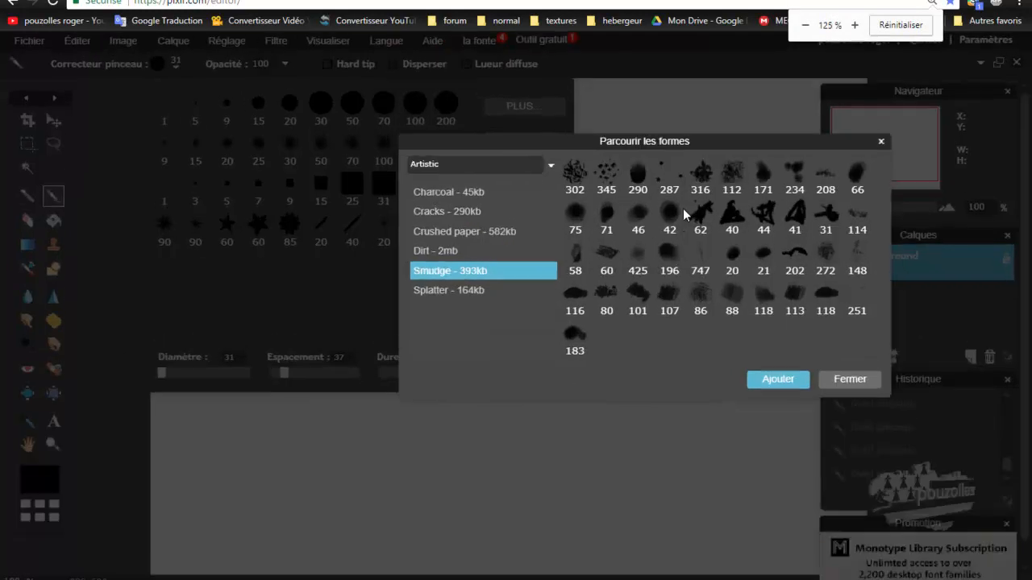
key(ctrl+plus)
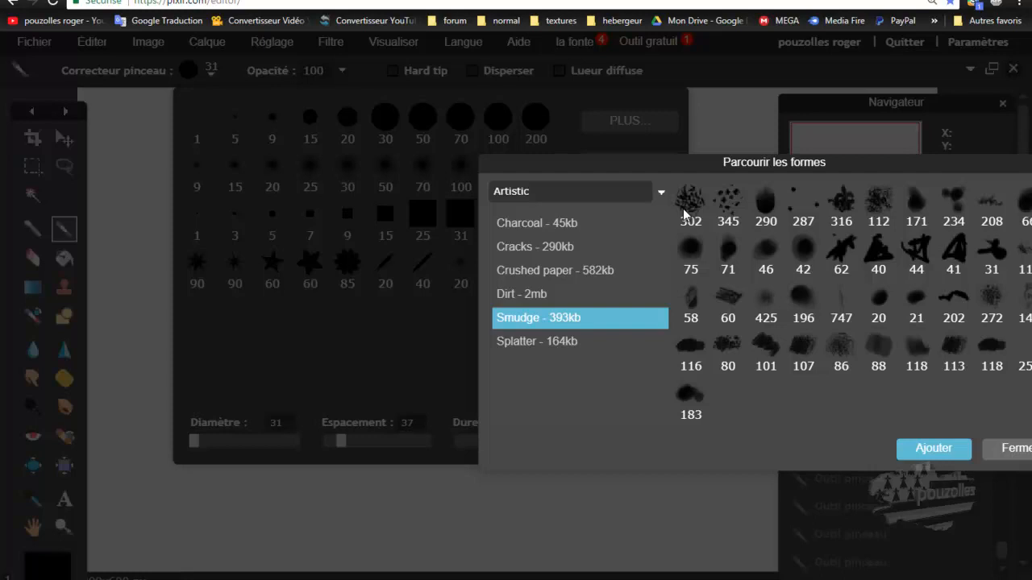
key(ctrl+plus)
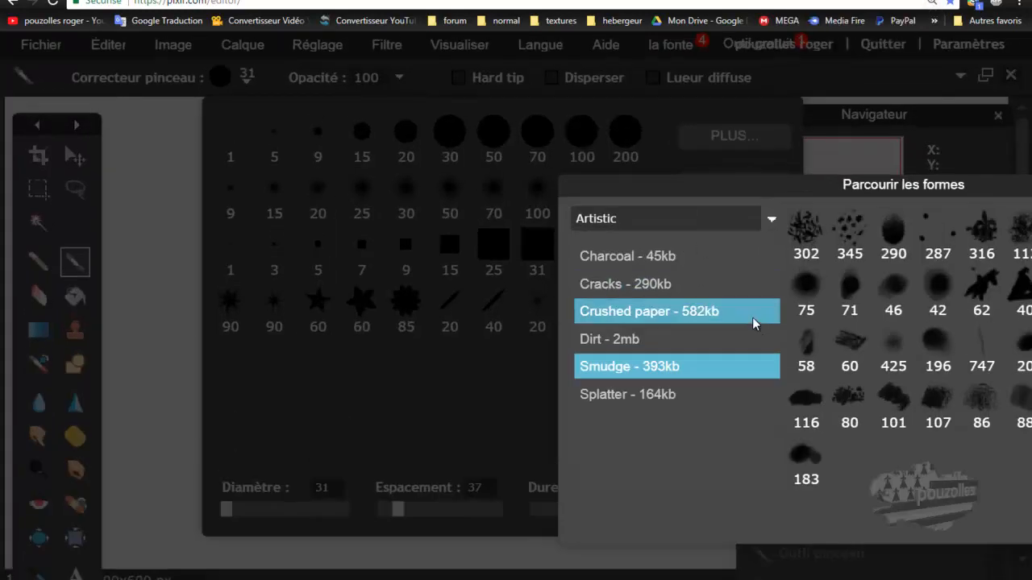
mouse_move(822, 193)
mouse_down()
mouse_move(740, 195)
mouse_move(537, 159)
mouse_move(514, 140)
mouse_up()
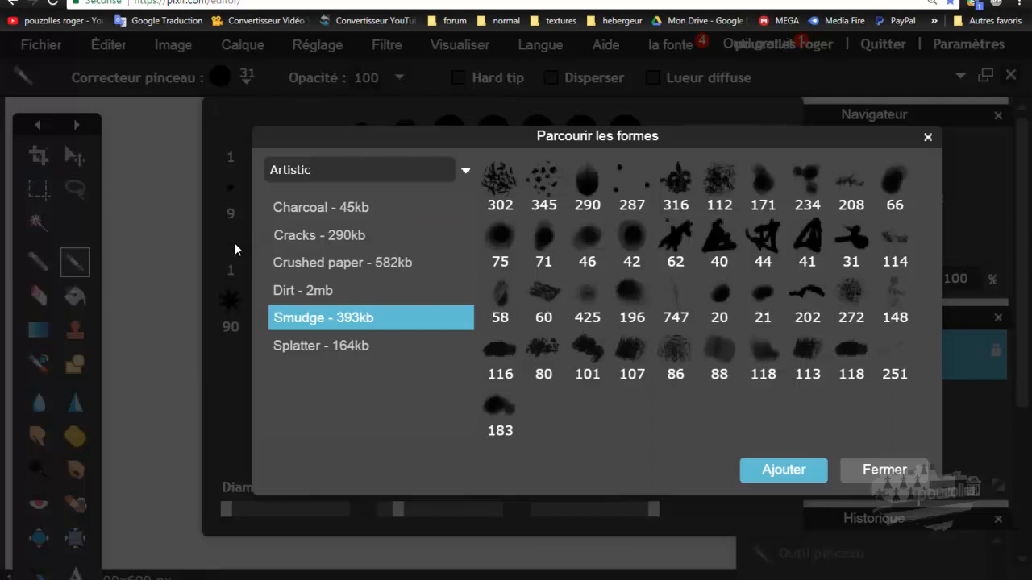
key(ctrl+minus)
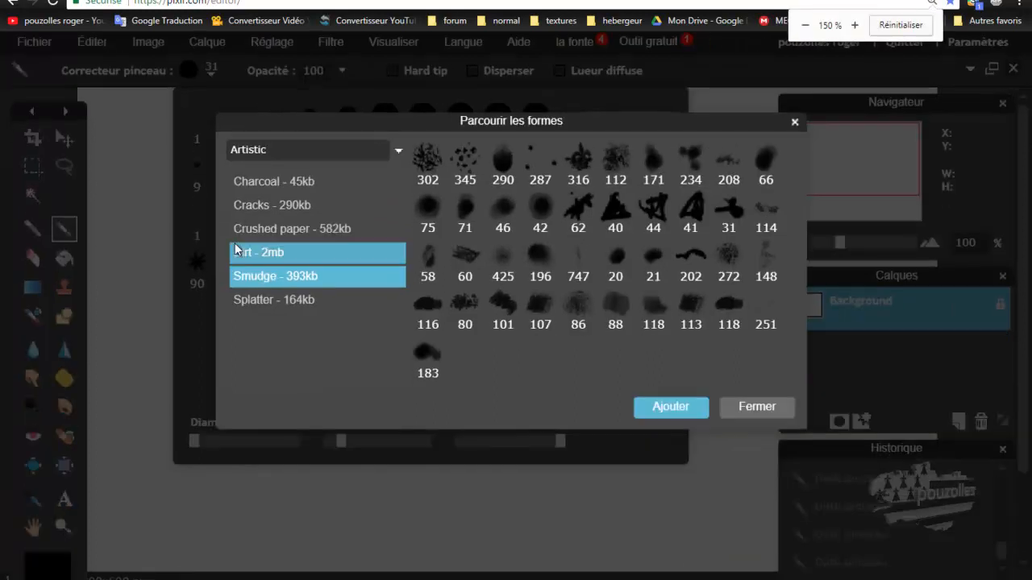
key(ctrl+minus)
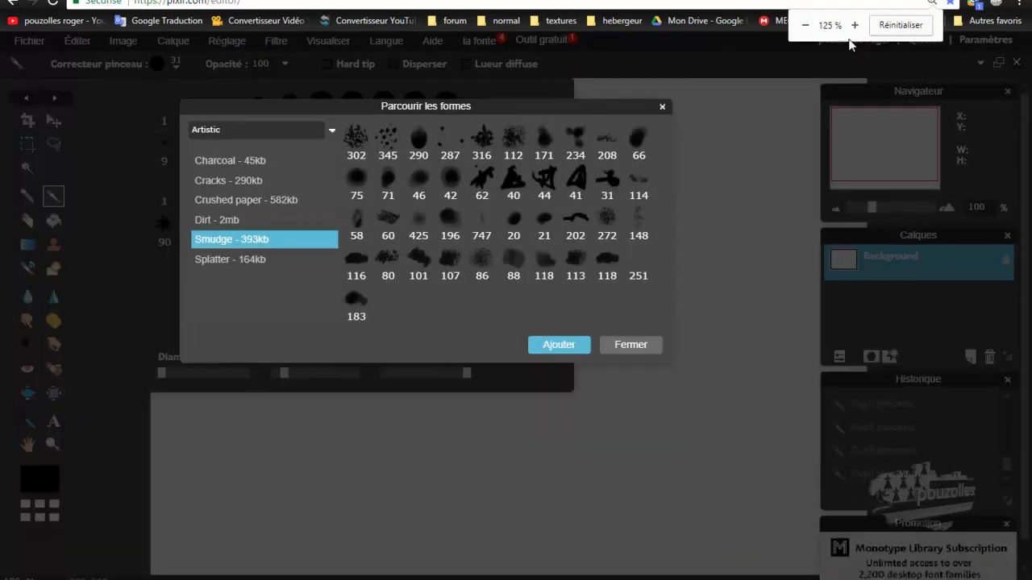
click(902, 28)
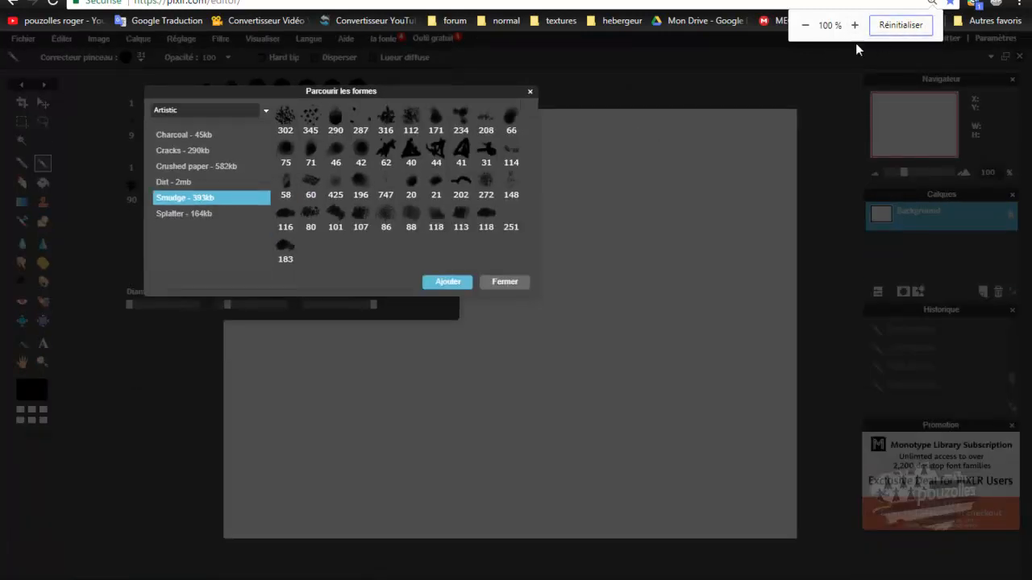
- Magnify the page to 200% and reposition the shape browser so that all the Smudge thumbnails fit on screen
click(856, 28)
click(856, 28)
click(856, 28)
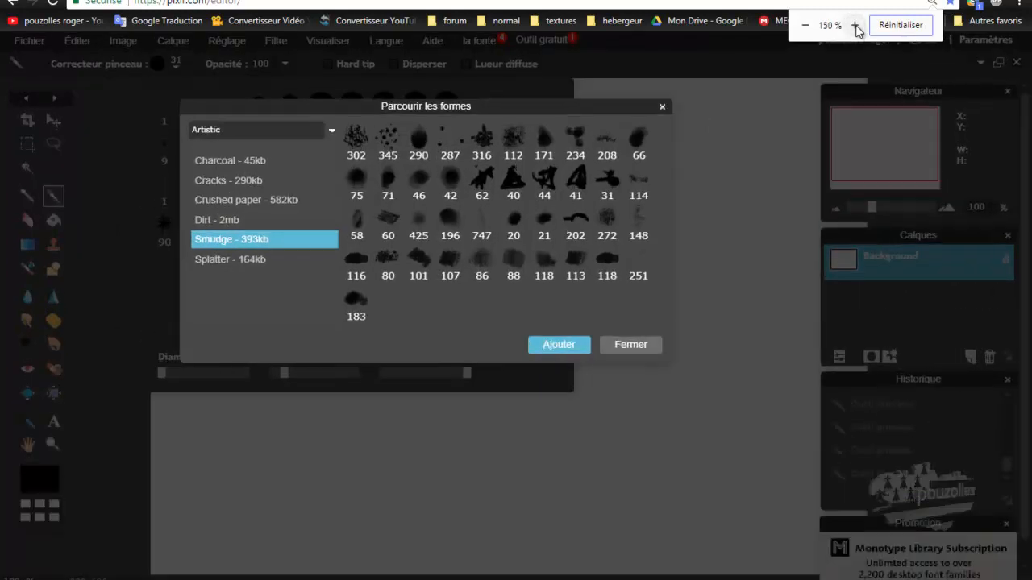
click(856, 28)
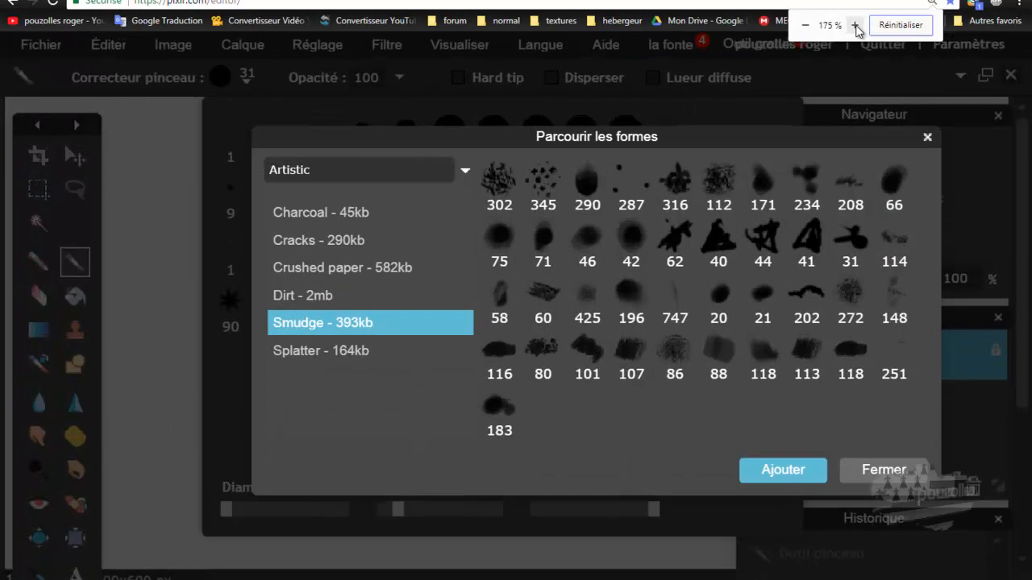
click(856, 28)
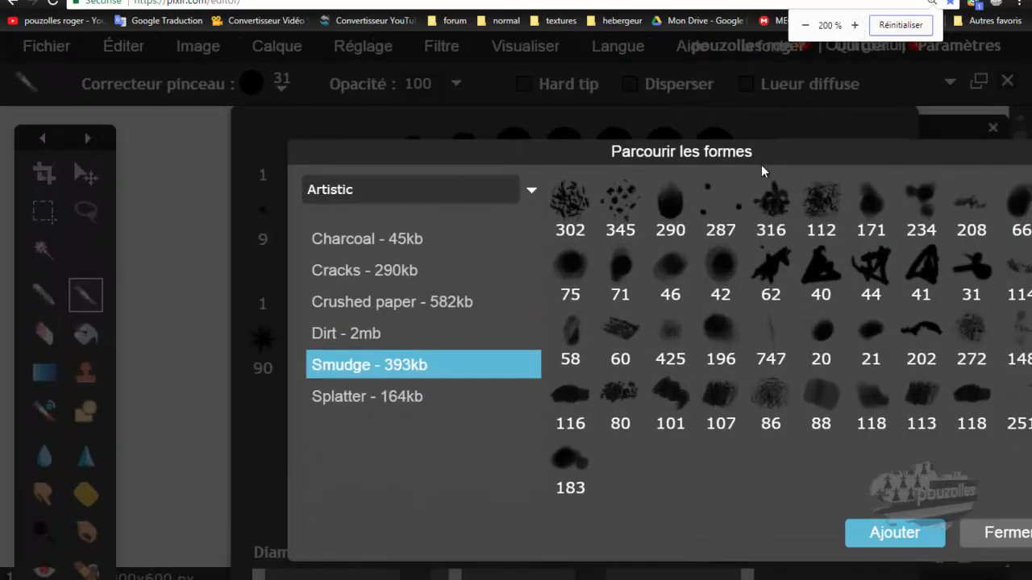
drag(781, 151, 684, 121)
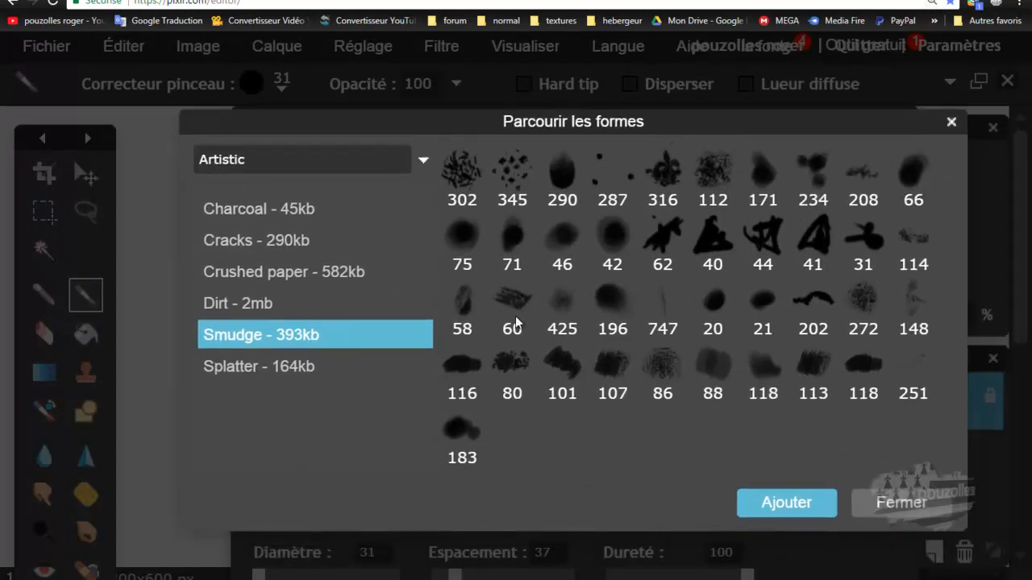
- Examine the Artistic category's Splatter brush set, and select the Eyelashes set in the Makeup category
click(253, 368)
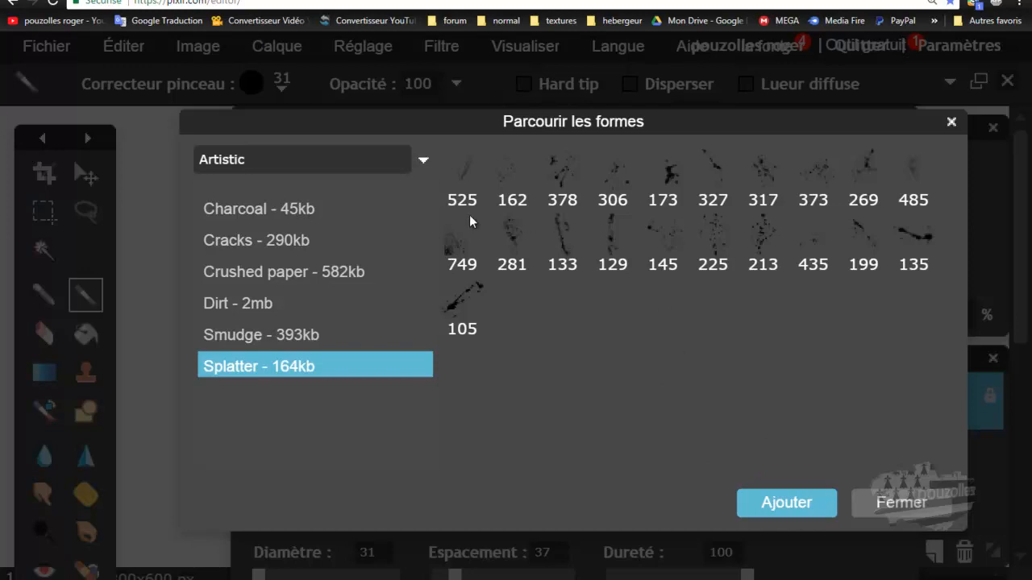
click(423, 162)
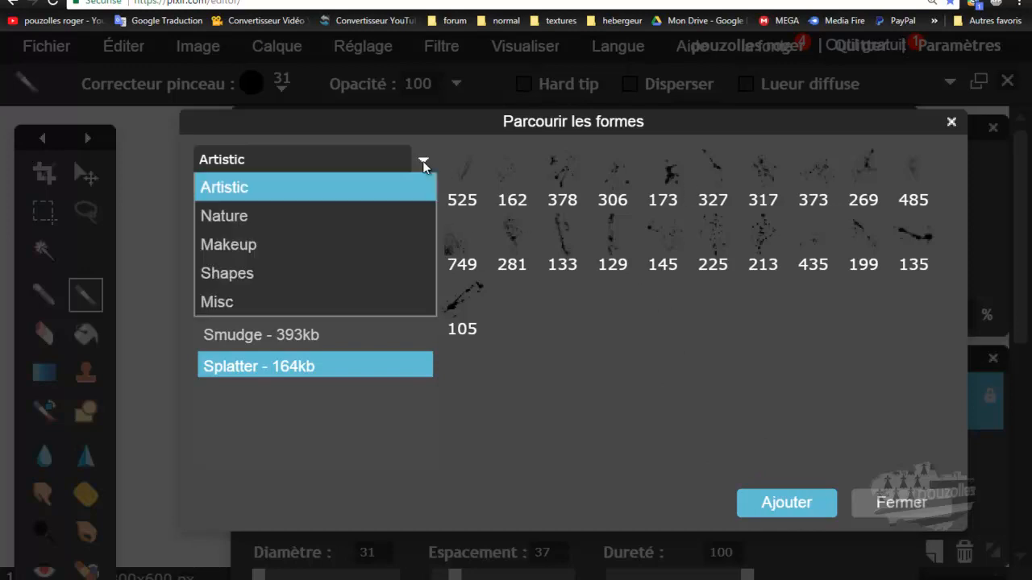
click(286, 248)
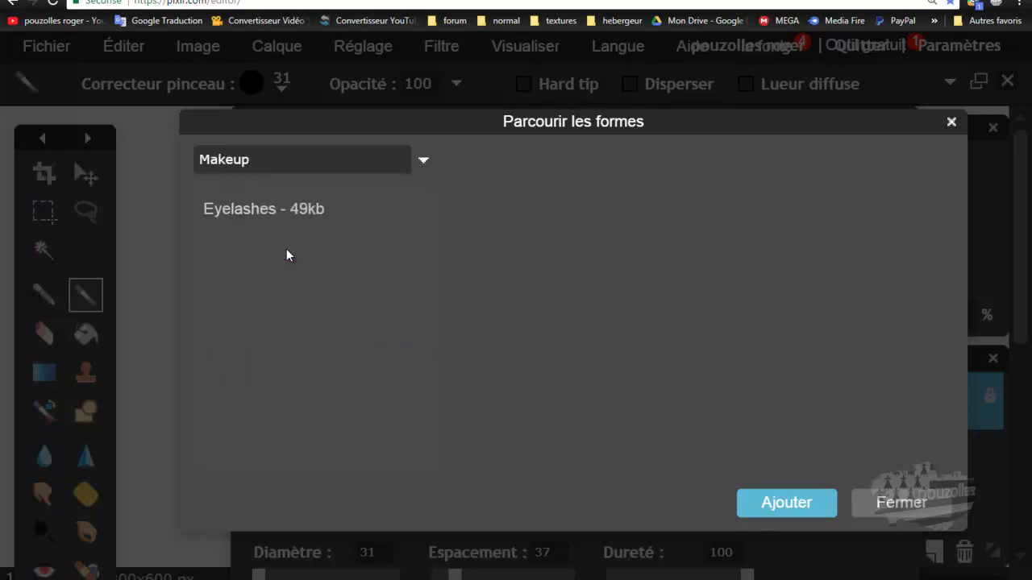
click(244, 213)
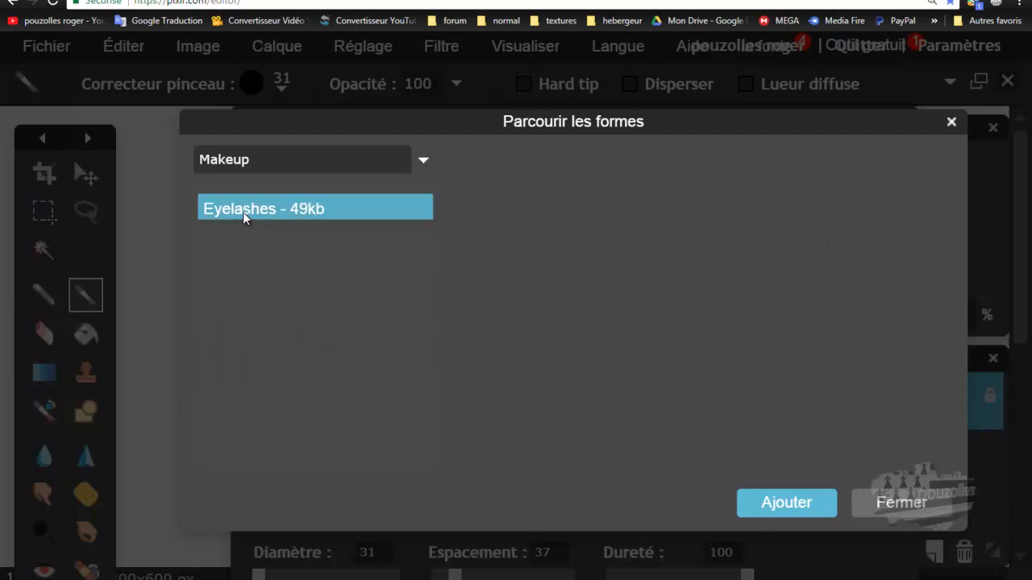
- Examine the Atlantis and Circular brush sets in the Shapes category
click(425, 161)
click(279, 276)
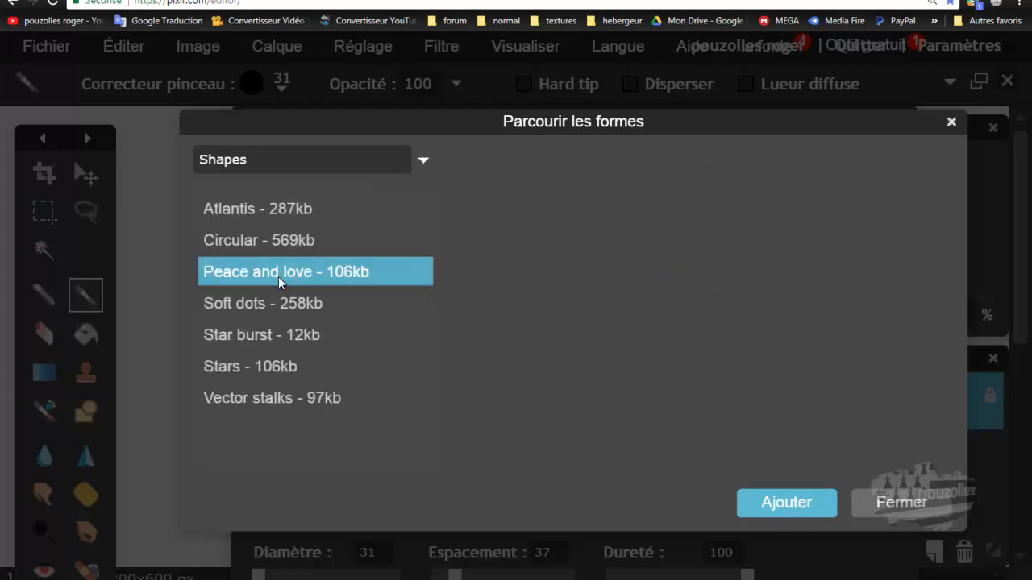
click(255, 218)
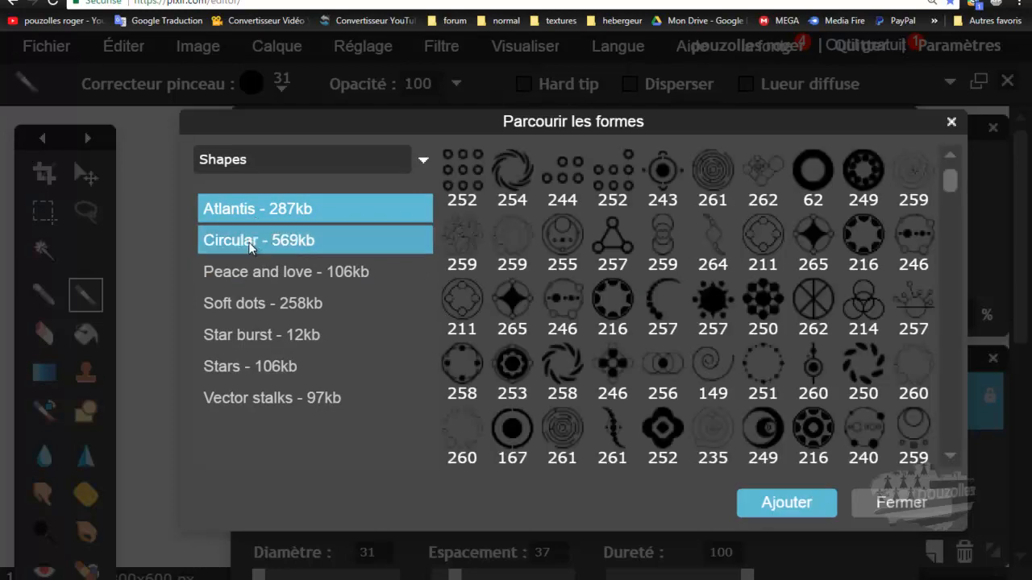
click(248, 242)
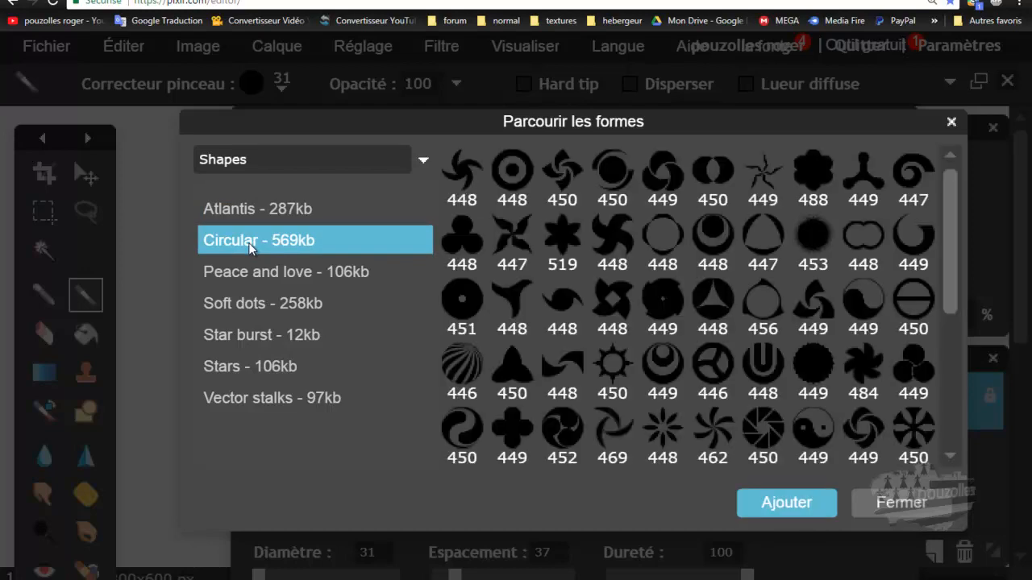
- Preview the Doodles set in the Misc category, and add the Hearts set to the brush shapes
click(425, 158)
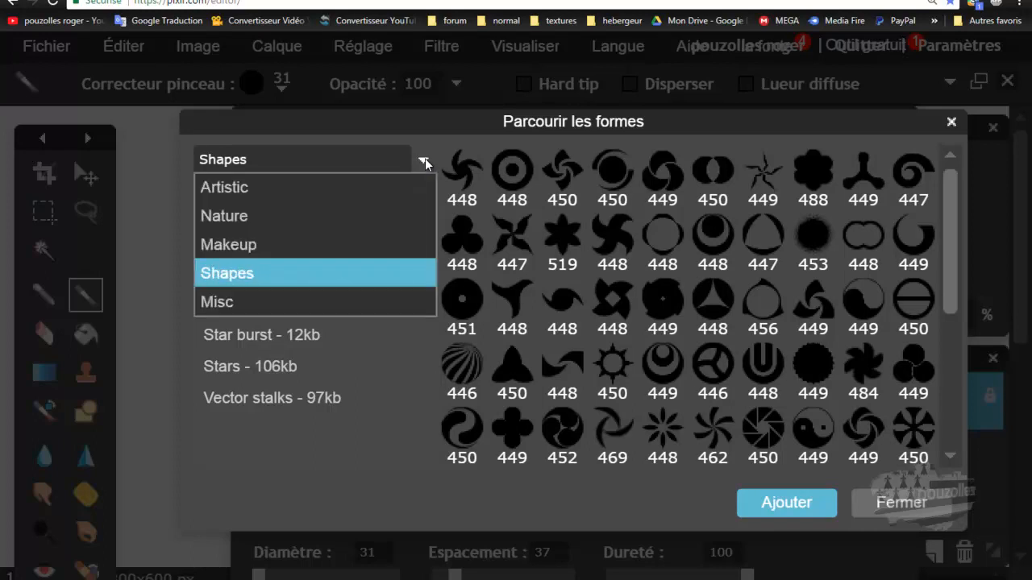
click(221, 299)
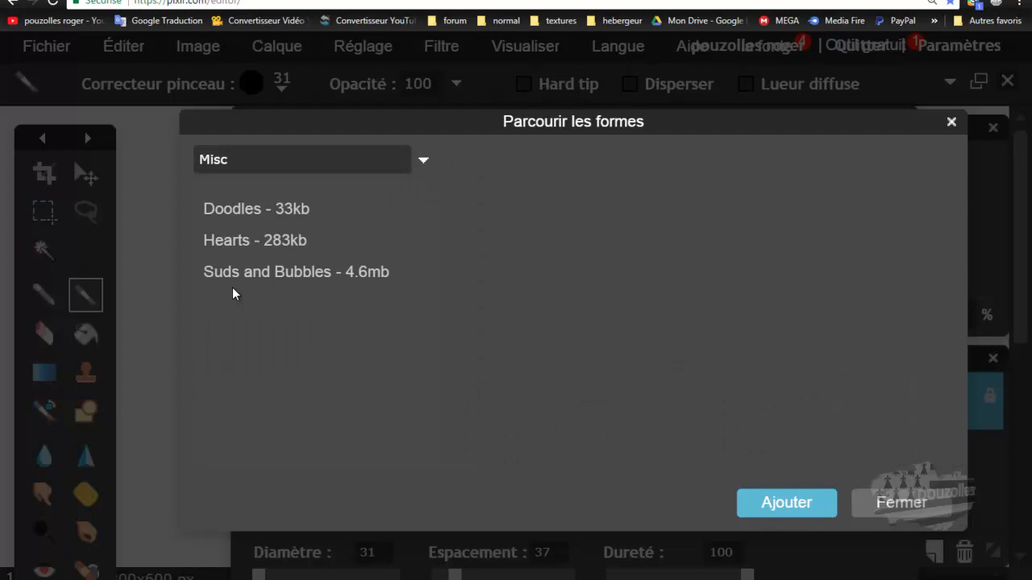
click(254, 212)
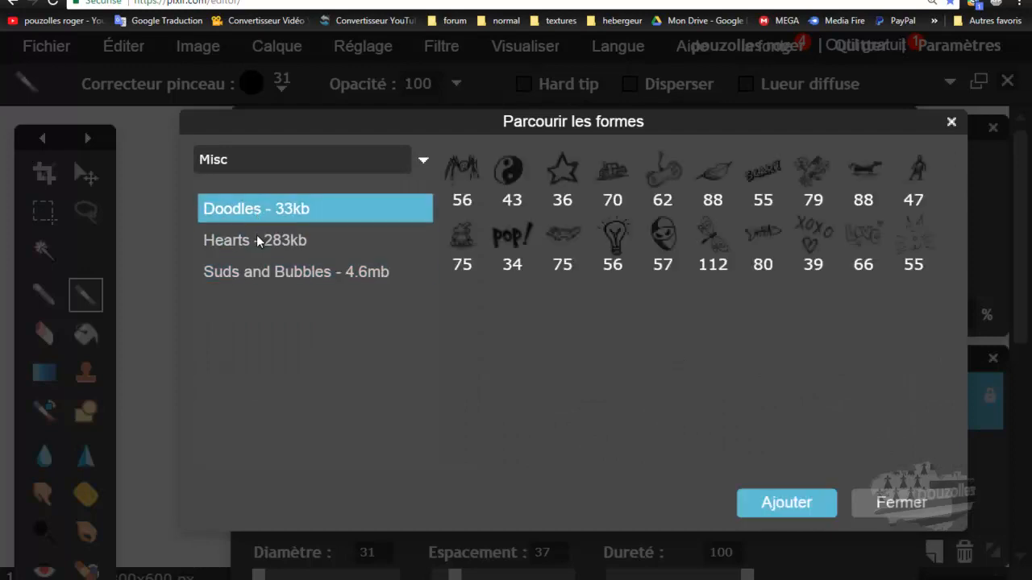
click(256, 237)
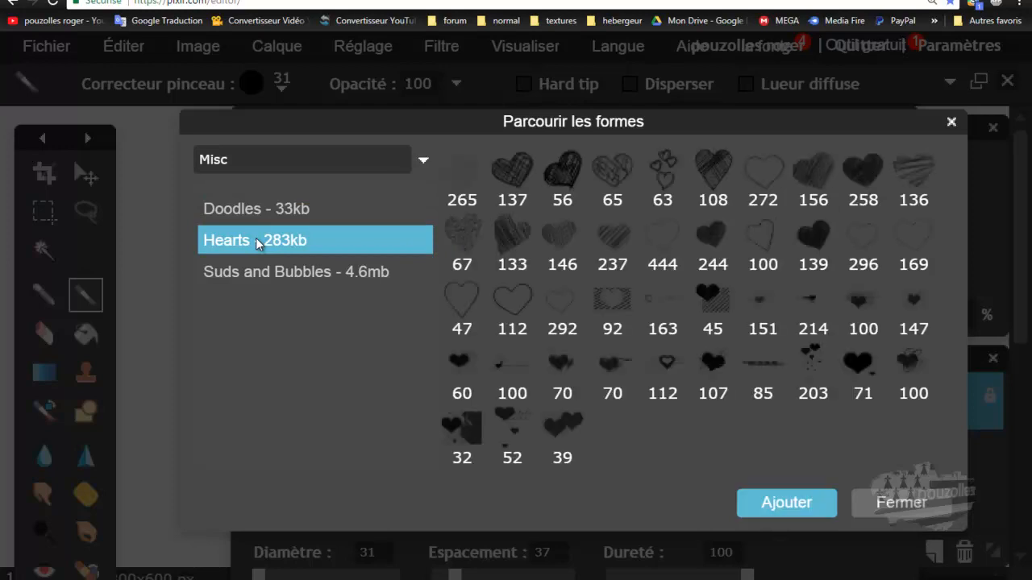
click(789, 505)
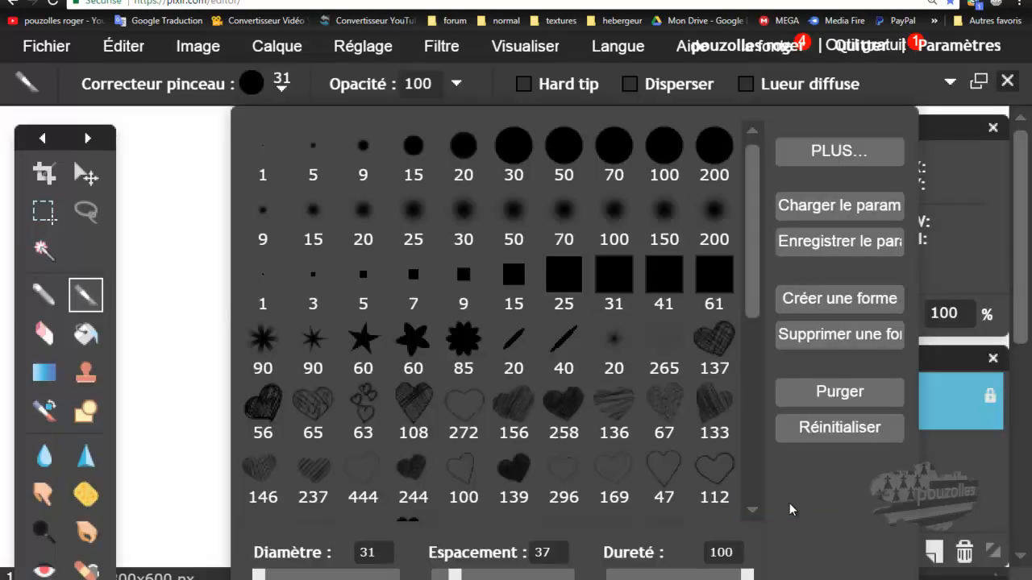
- Reset the page zoom to 100% and choose the scribbled heart brush with a diameter of 258
key(alt)
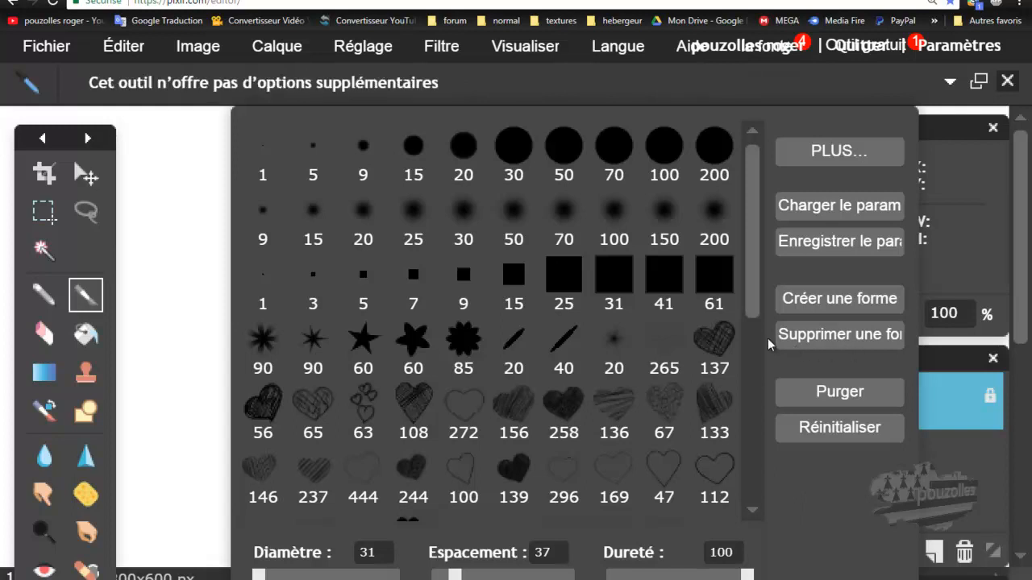
key(ctrl+minus)
click(897, 26)
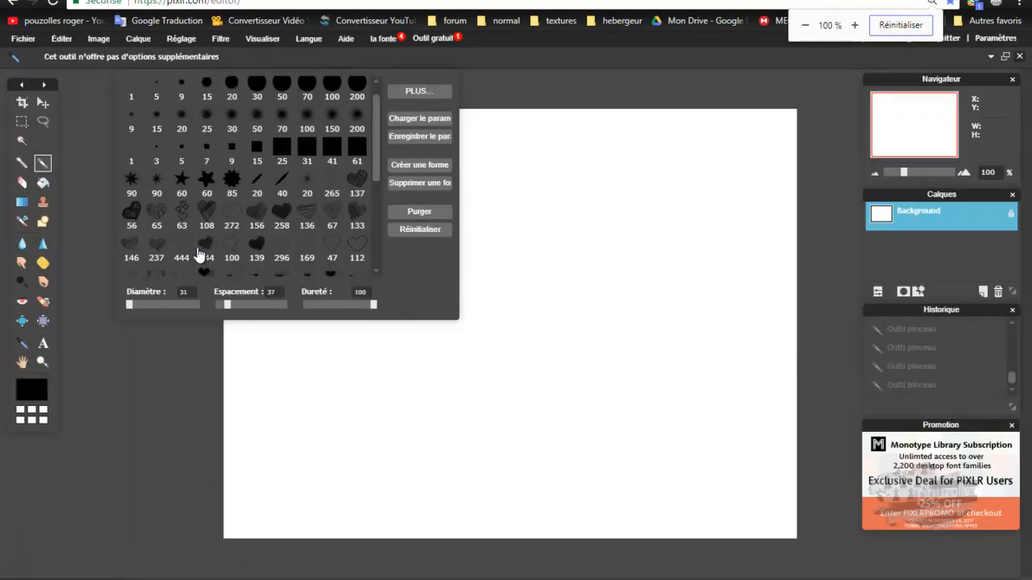
mouse_move(375, 162)
mouse_down()
mouse_move(383, 257)
mouse_move(383, 200)
mouse_up()
click(281, 178)
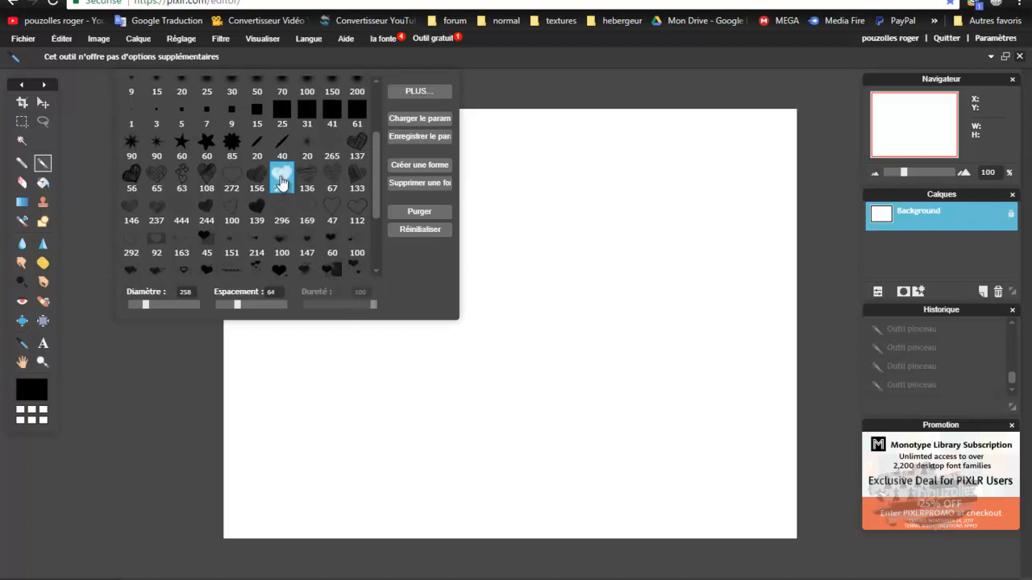
- Reactivate the Brush, set the paint colour to black, and paint a single heart plus a diagonal trail of overlapping hearts
alt+click(493, 251)
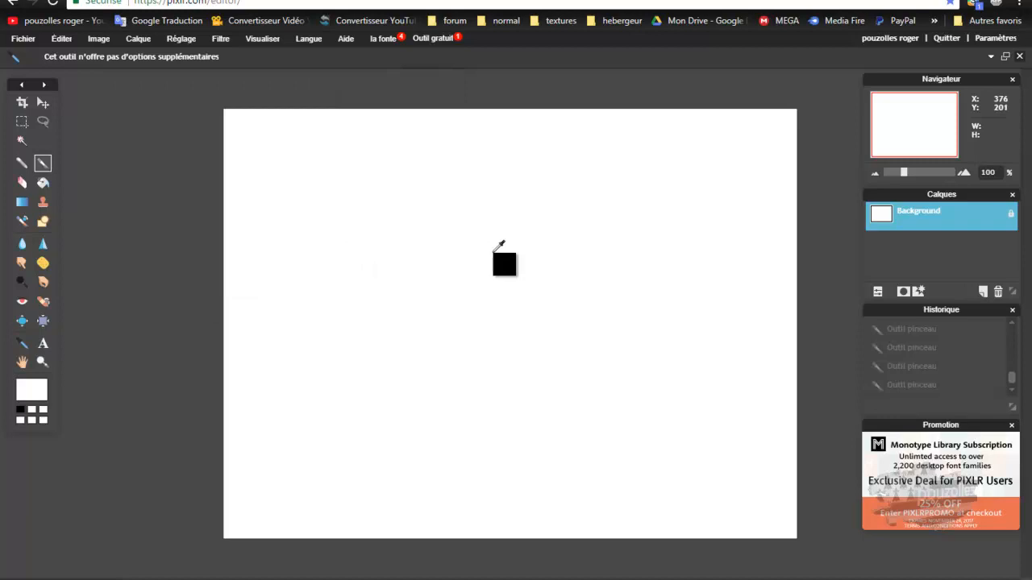
click(44, 162)
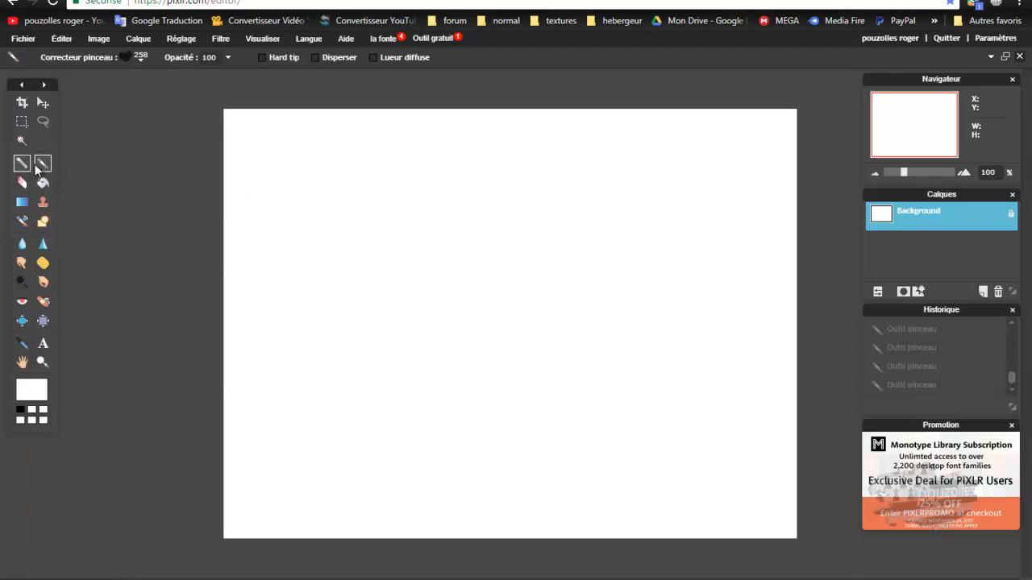
click(391, 245)
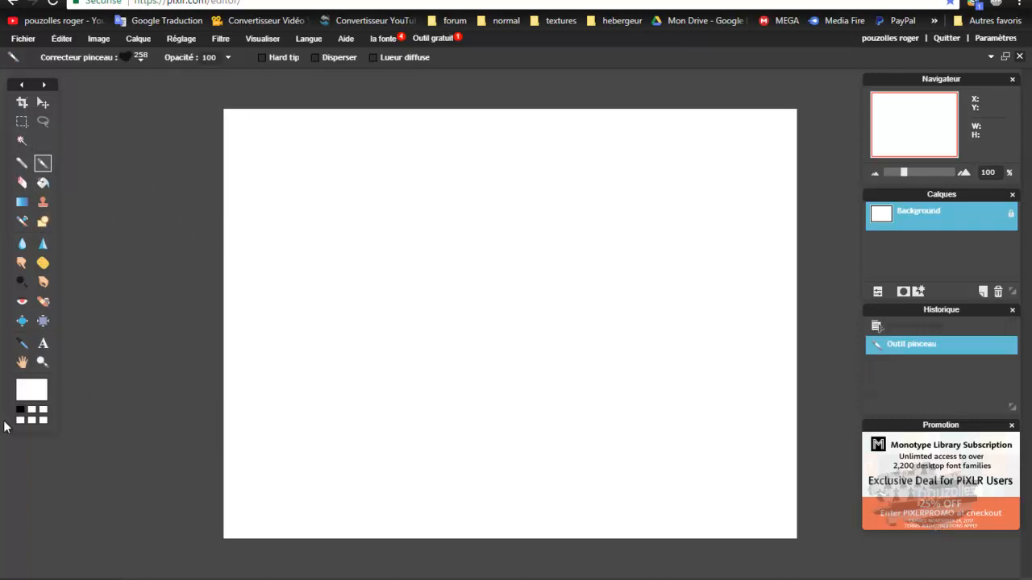
click(22, 414)
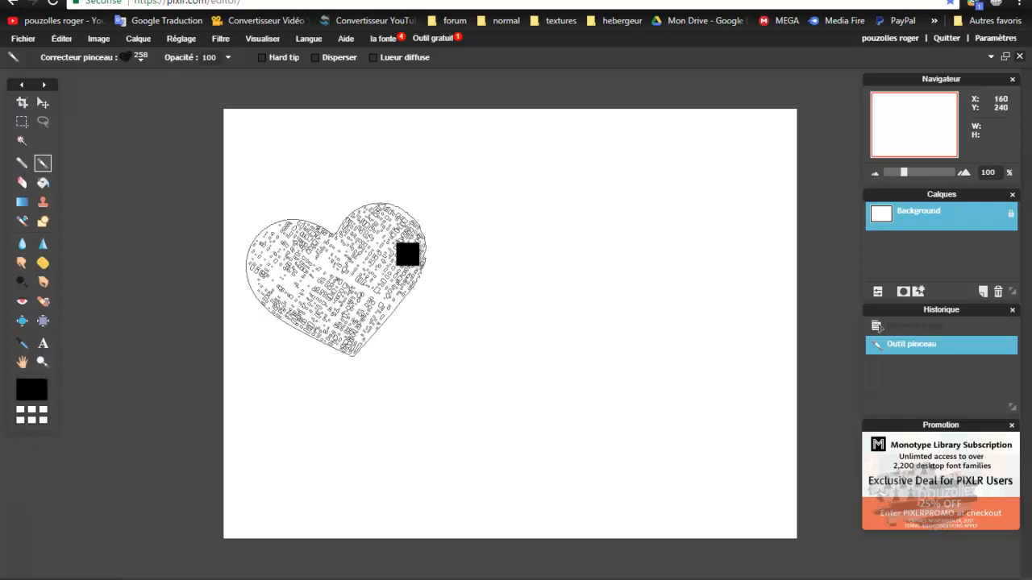
click(417, 243)
mouse_move(417, 244)
mouse_down()
mouse_move(479, 329)
mouse_move(536, 356)
mouse_move(600, 318)
mouse_move(659, 254)
mouse_move(682, 248)
mouse_move(705, 281)
mouse_up()
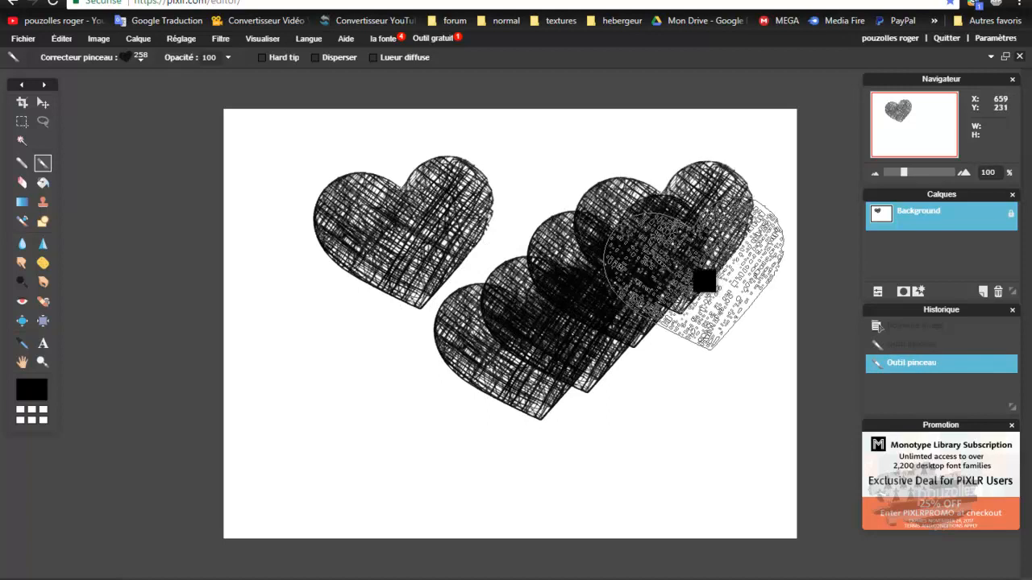
- Set the brush spacing to 1 and paint a continuous heart-shaped stroke across the lower part of the canvas
click(144, 58)
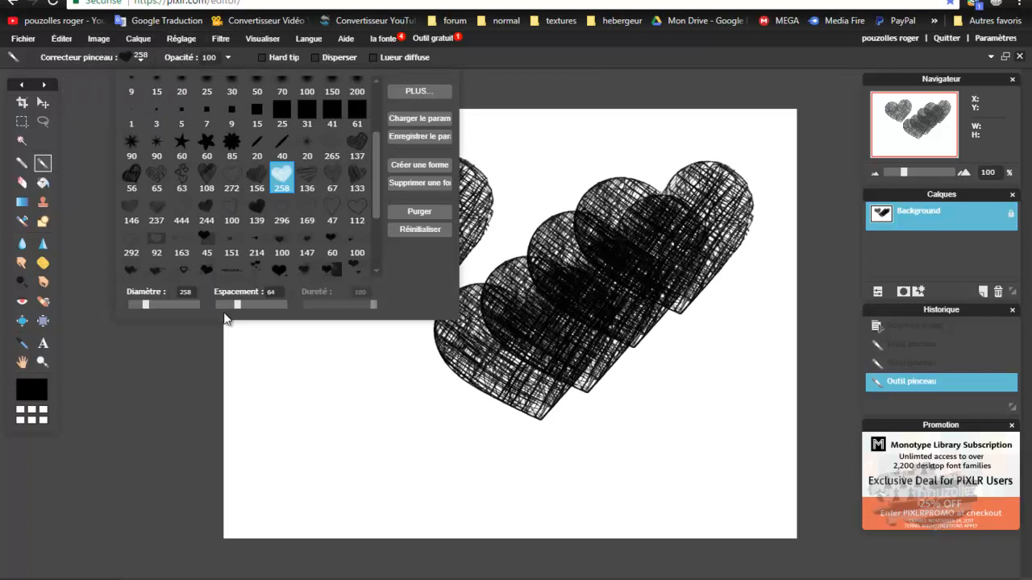
drag(238, 304, 207, 303)
click(359, 411)
mouse_move(355, 412)
mouse_down()
mouse_move(405, 422)
mouse_move(423, 441)
mouse_up()
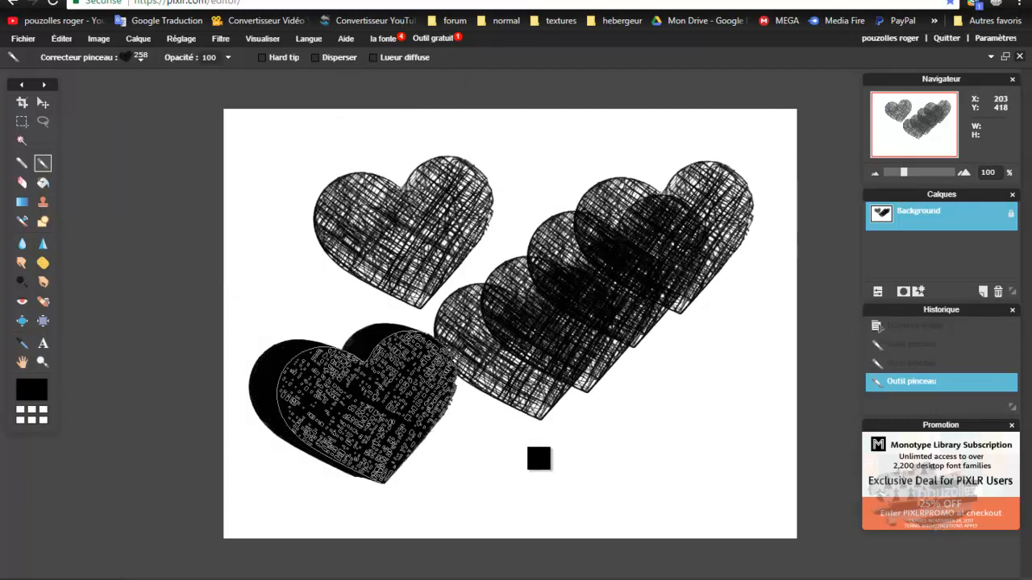
shift+click(558, 453)
drag(479, 449, 547, 443)
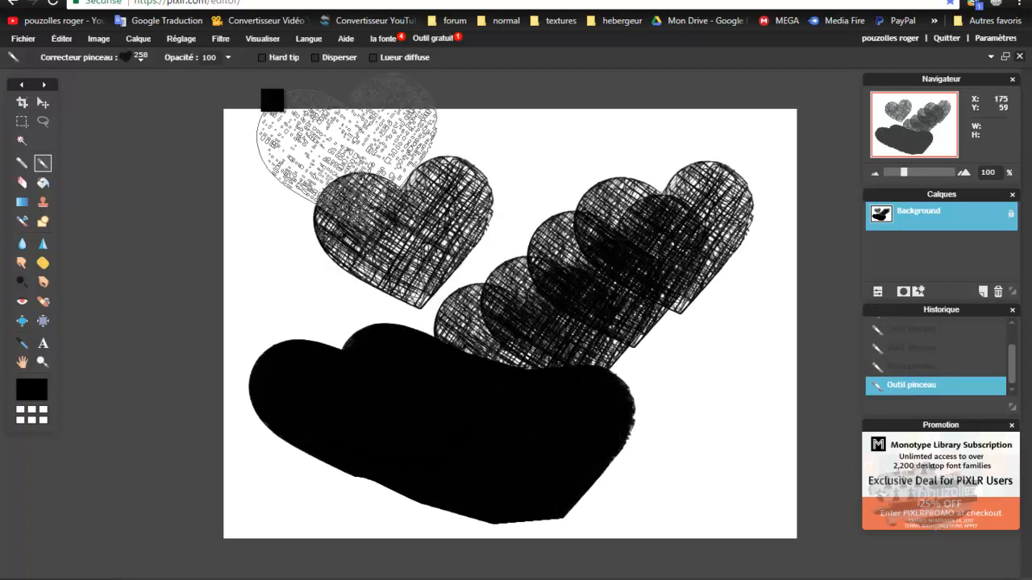
- Reset the brush shapes to the default set, and briefly view the file dialog for loading a brush set
click(141, 57)
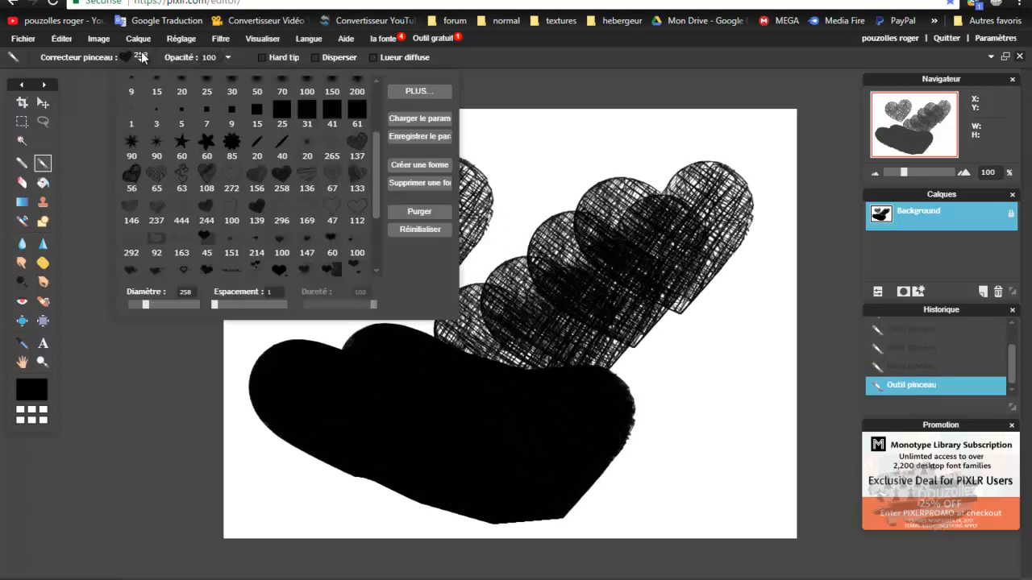
mouse_move(375, 166)
mouse_down()
mouse_move(384, 246)
mouse_move(370, 102)
mouse_up()
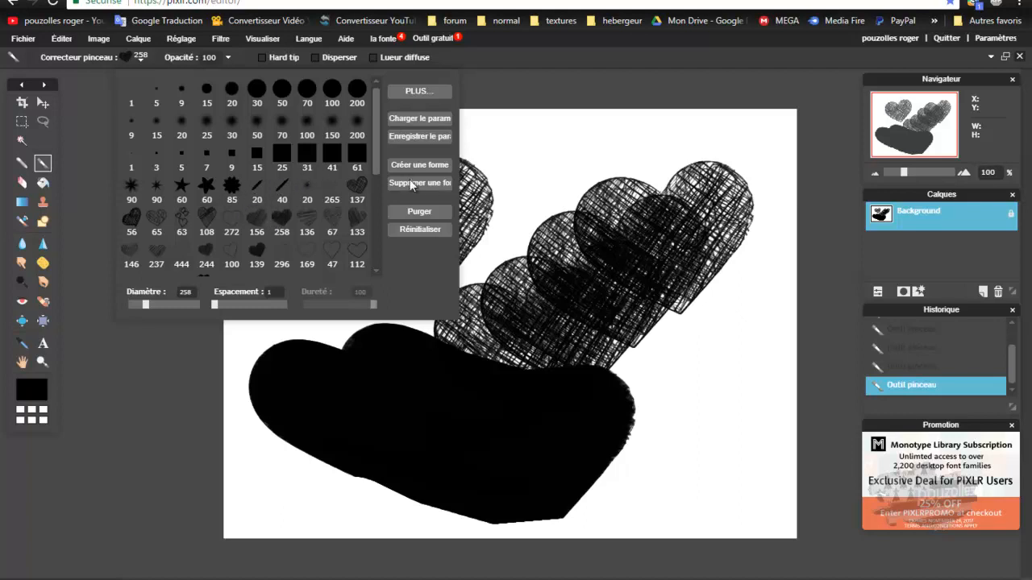
click(421, 230)
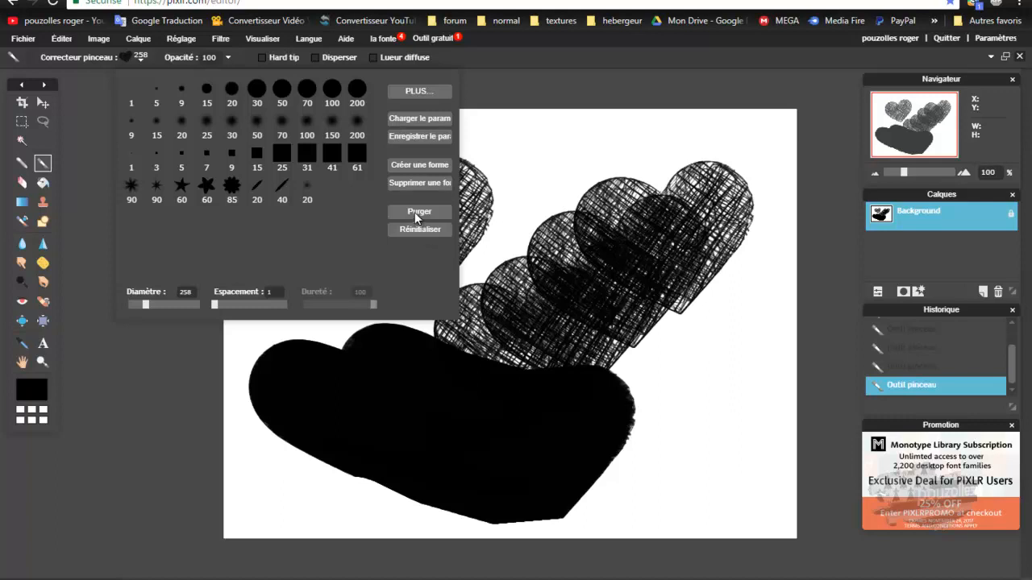
click(411, 117)
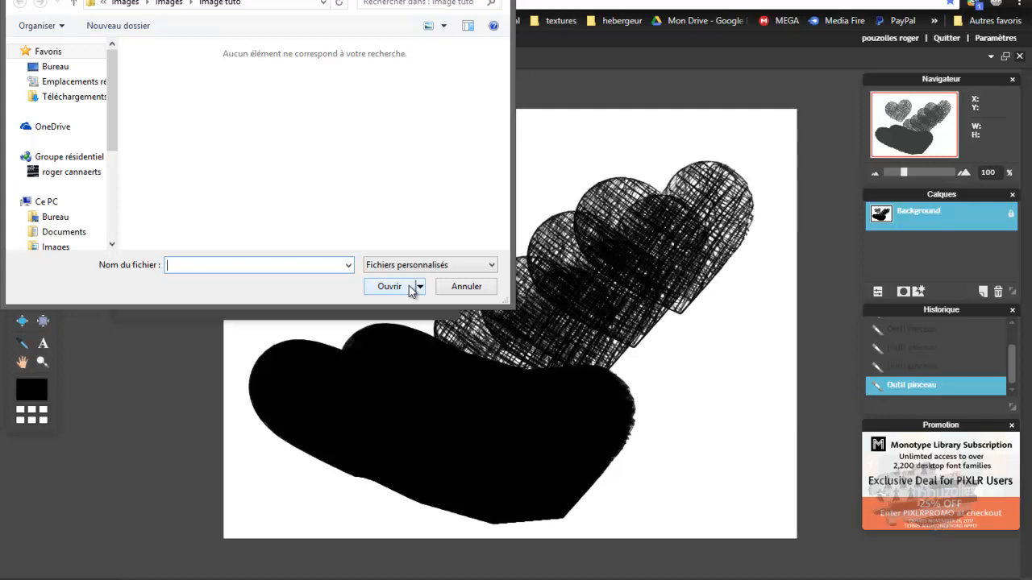
click(467, 288)
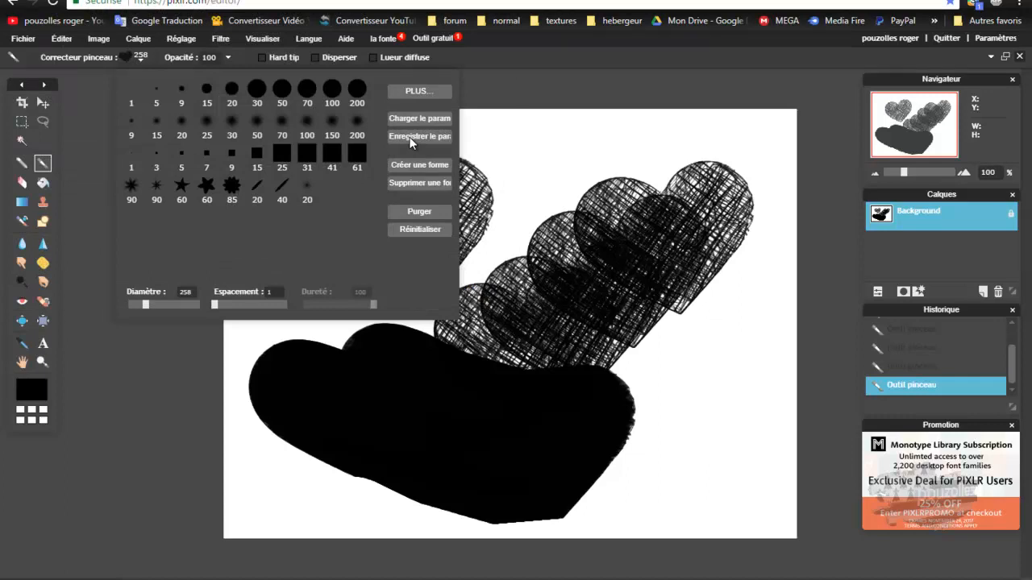
- Add the Charcoal set from the Artistic category to the brush shapes
click(426, 90)
click(158, 107)
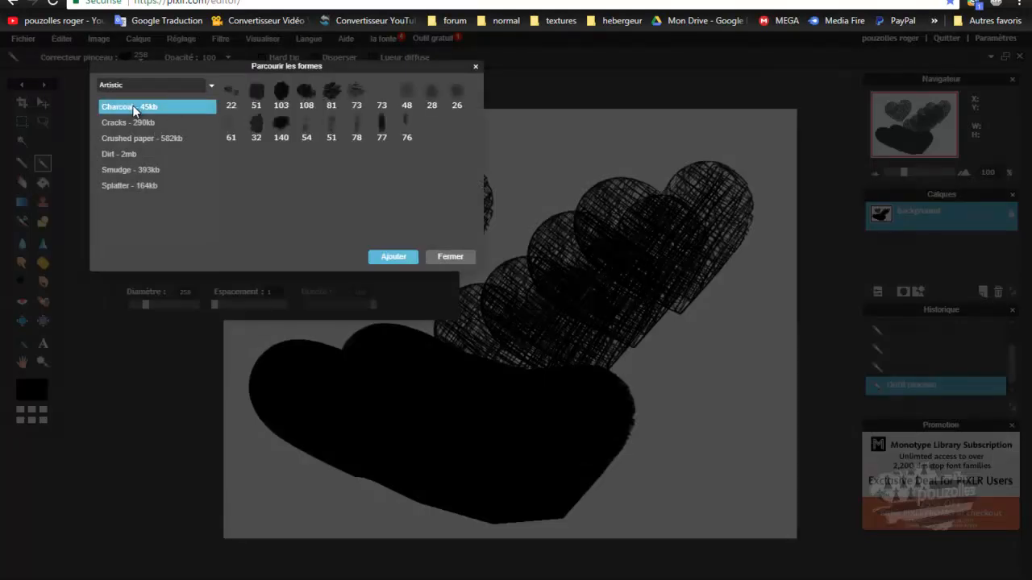
click(393, 257)
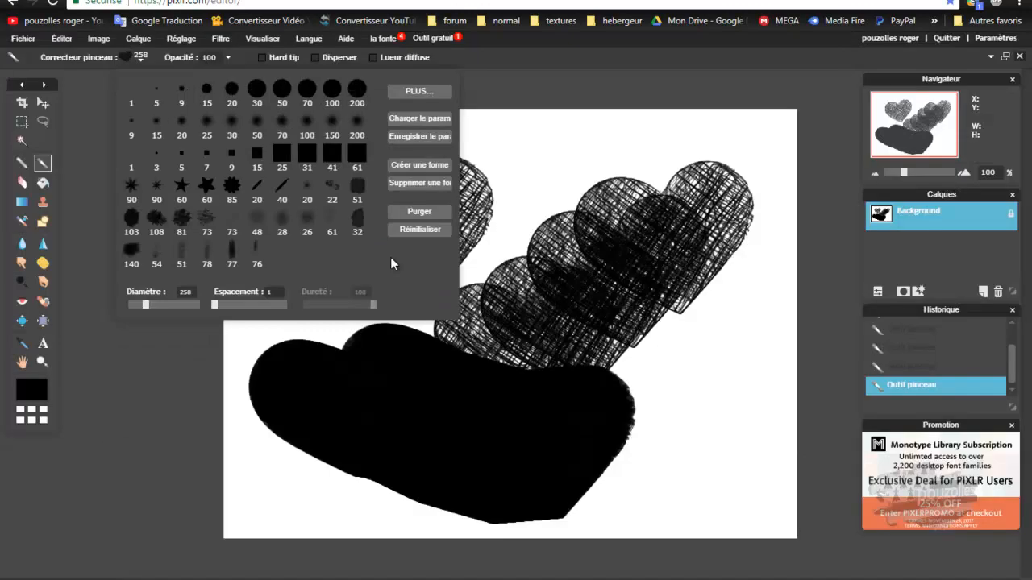
- Try to load a brush set file named tuto
click(413, 119)
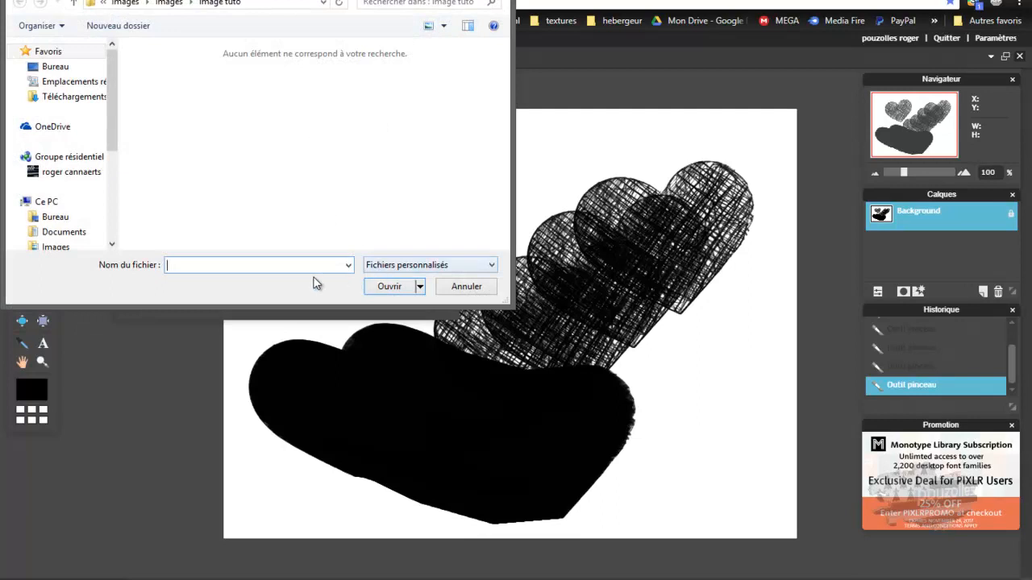
text(tuto)
key(Return)
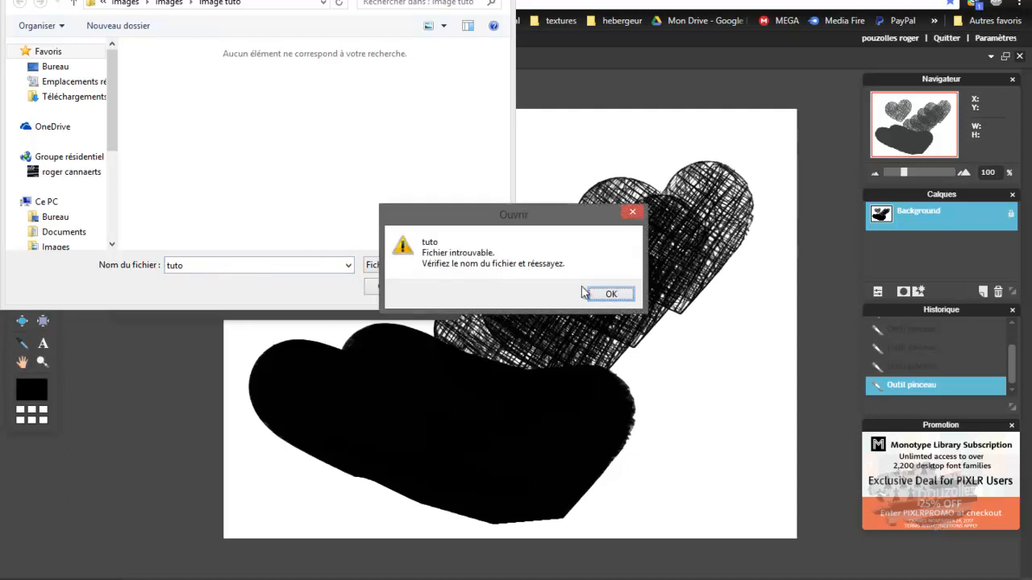
click(609, 295)
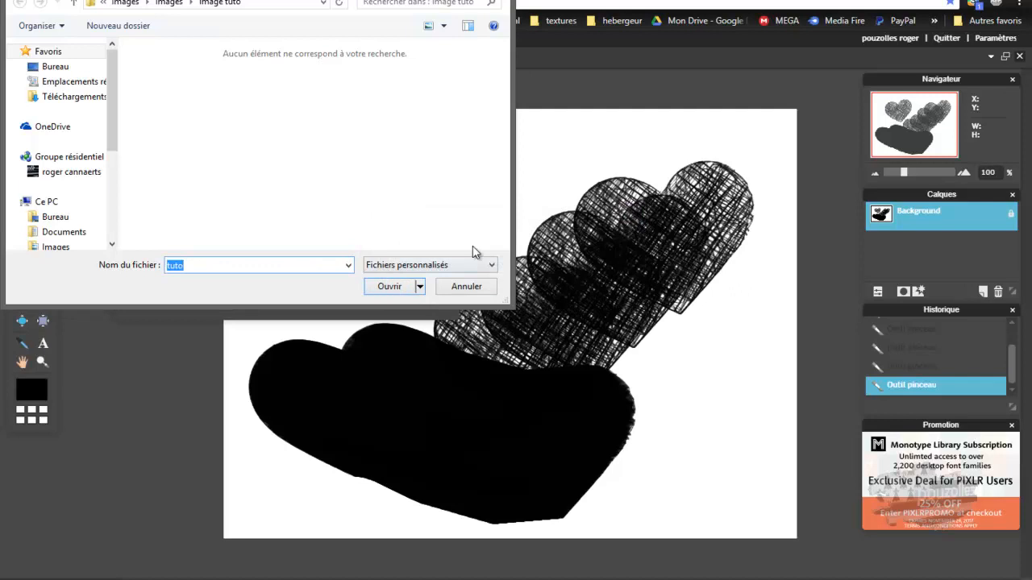
click(496, 0)
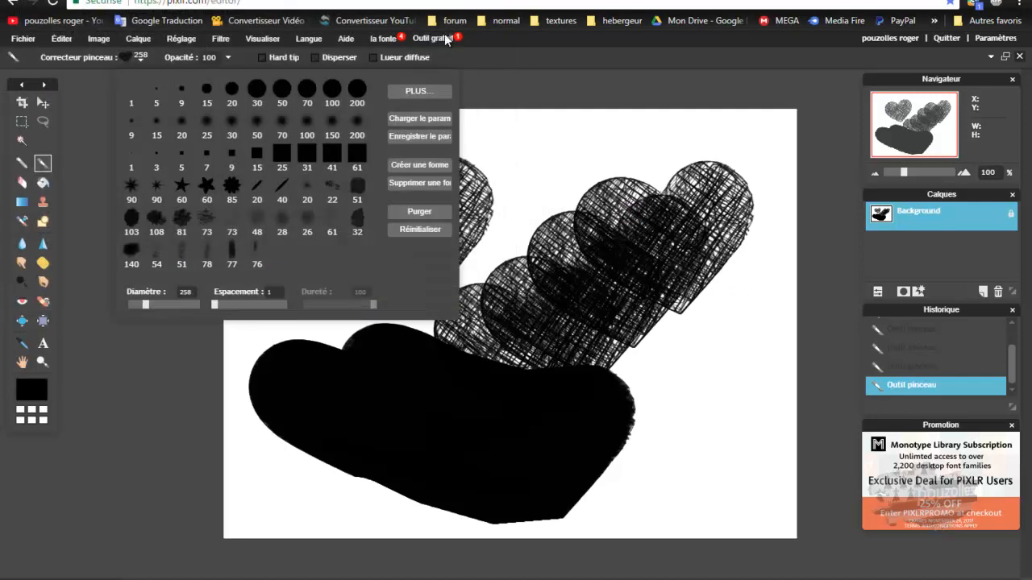
- Save the current brush set as a PBR file named tuto in the Image tuto folder
click(417, 138)
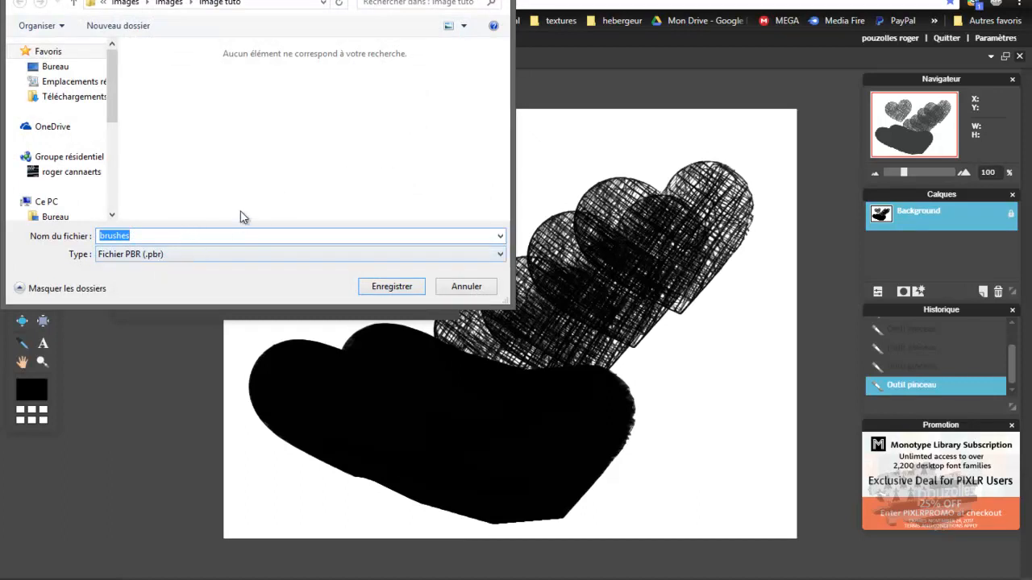
text(tuto)
click(390, 289)
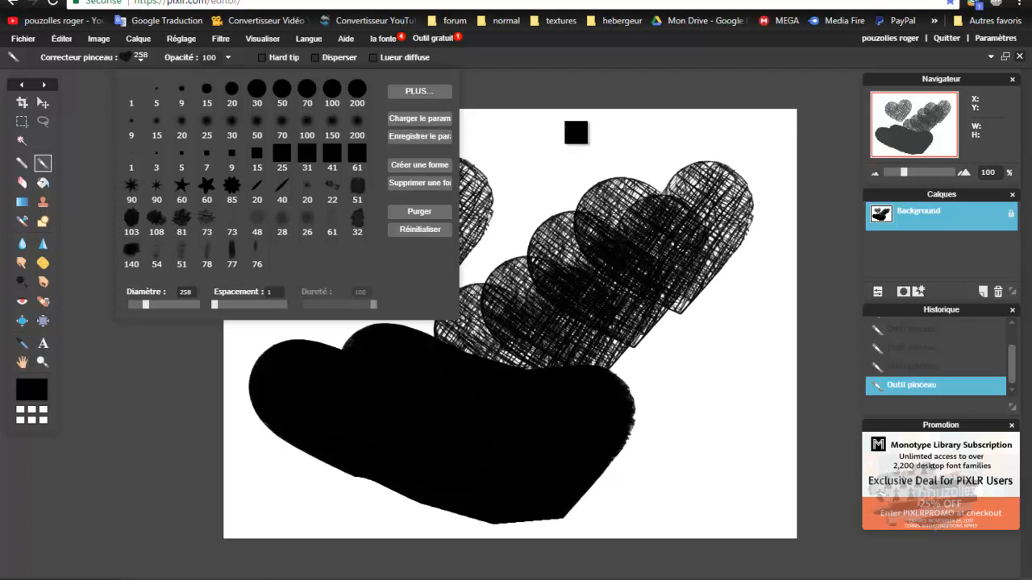
- Reload the editor from its bookmark, leaving the current drawing unsaved
click(934, 20)
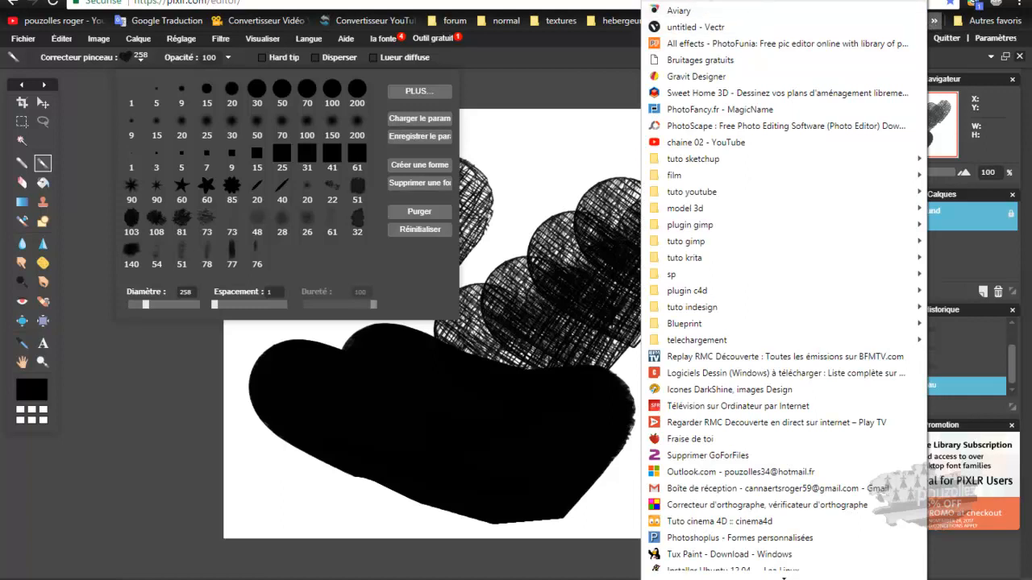
click(707, 5)
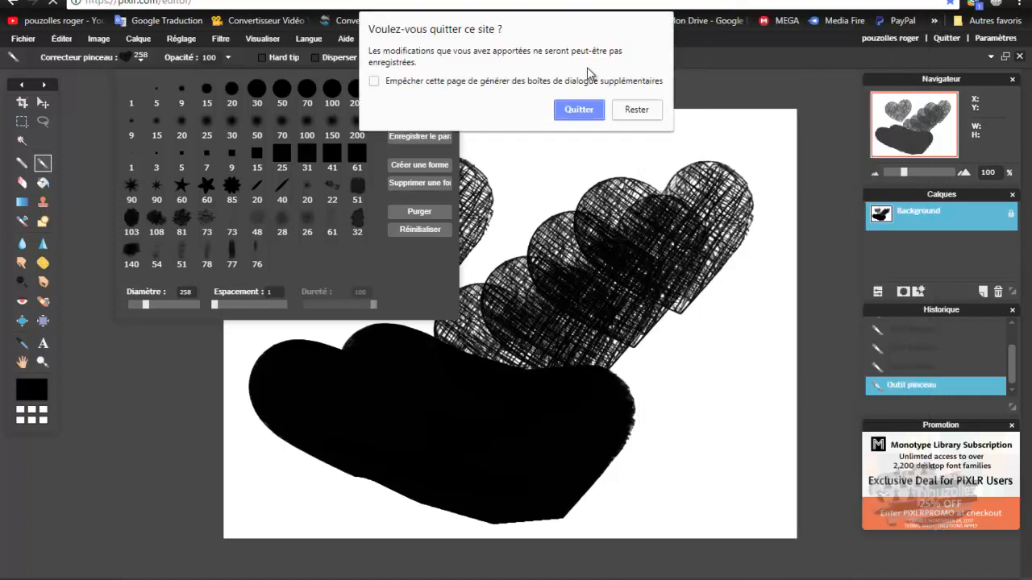
click(577, 109)
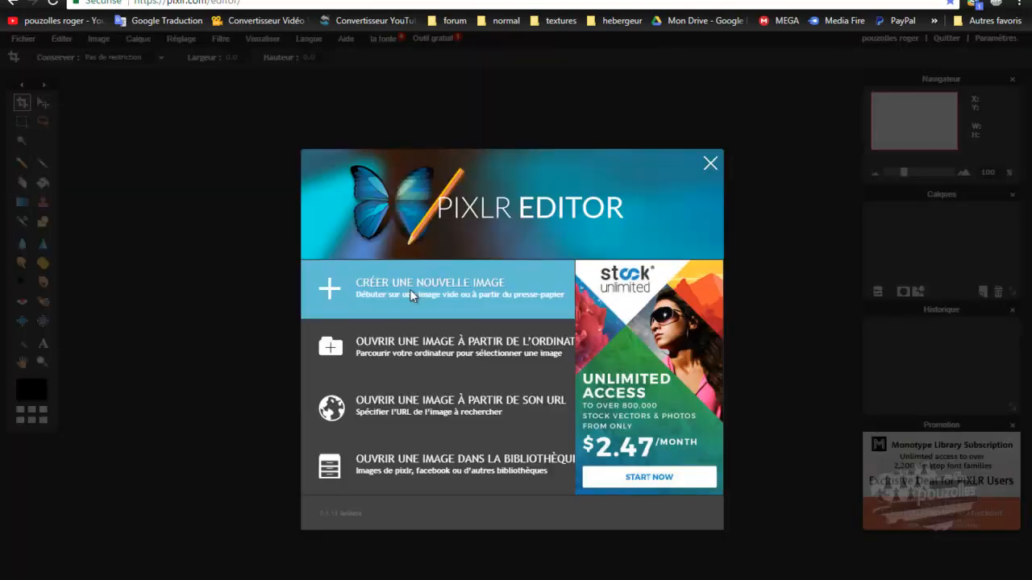
- Create a new blank 800 x 600 px image and activate the Brush tool
click(409, 289)
click(567, 387)
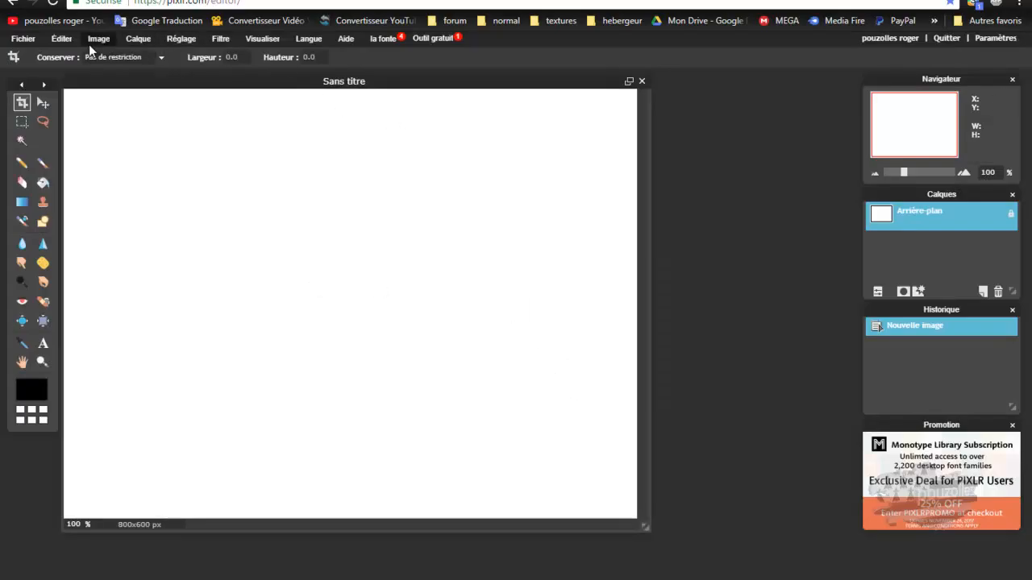
click(44, 164)
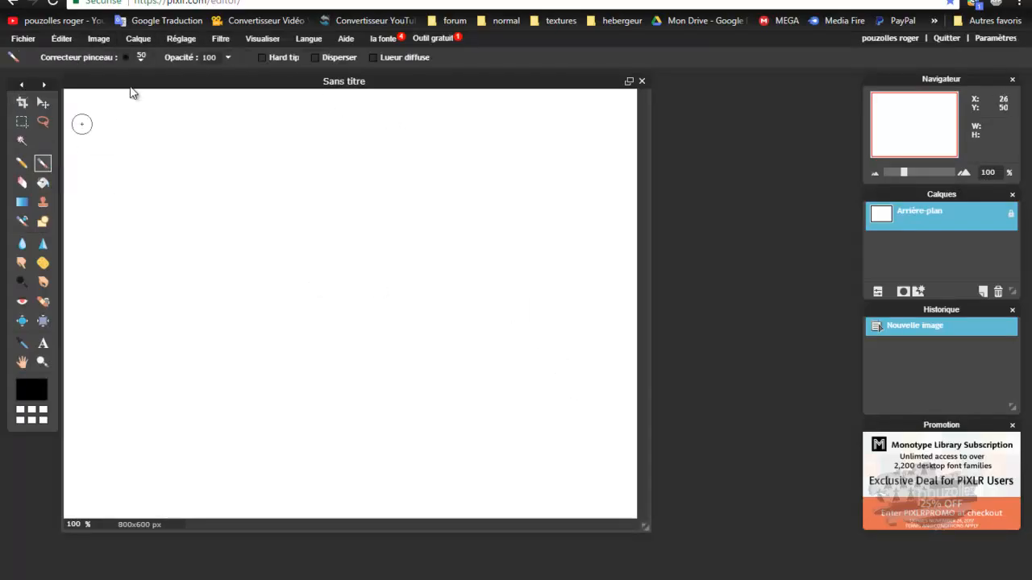
- Load the saved brush set tuto.pbr from the image tuto folder and look through the loaded shapes
click(139, 55)
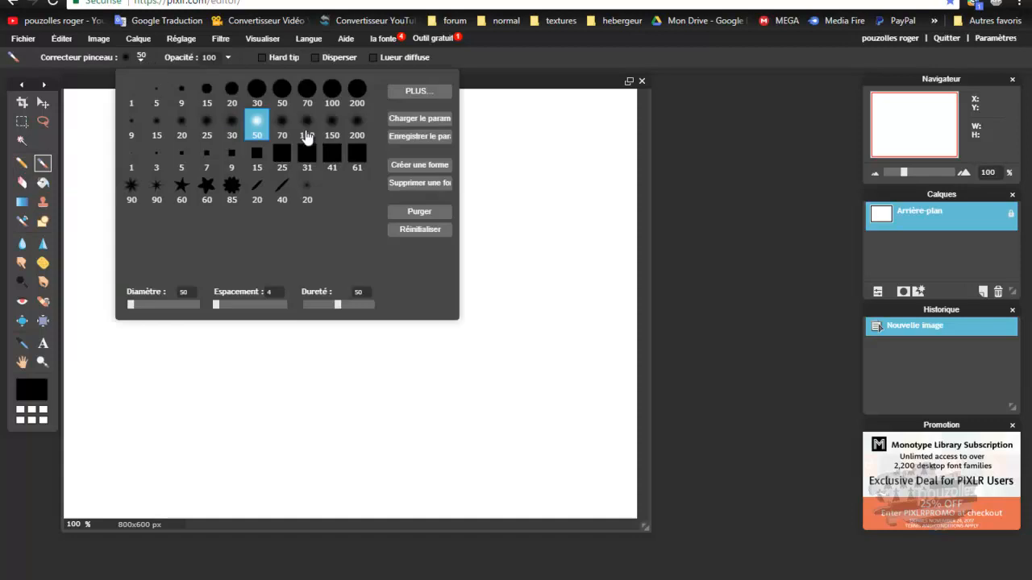
click(411, 123)
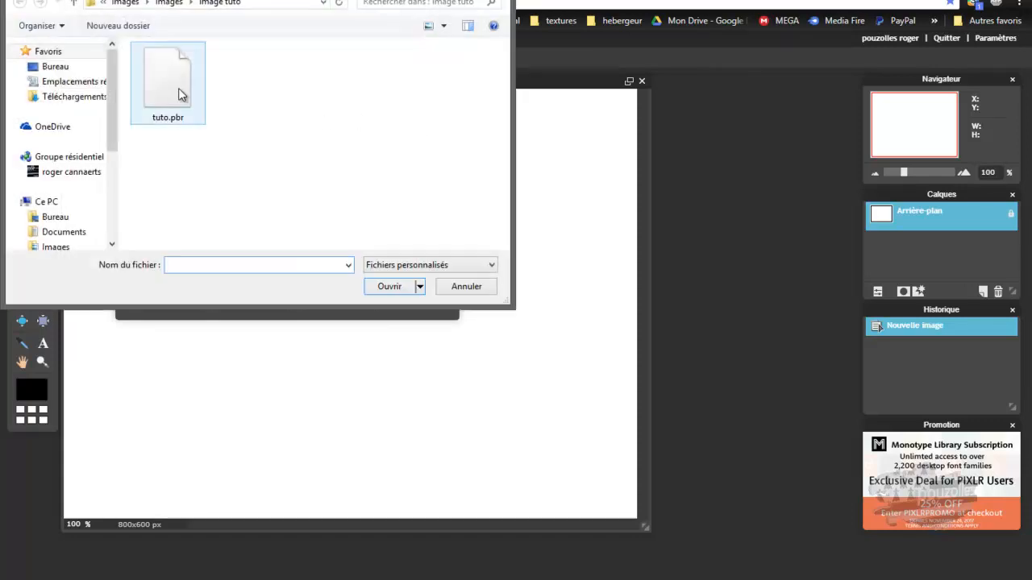
mouse_move(280, 0)
mouse_down()
mouse_move(459, 208)
mouse_move(735, 238)
mouse_up()
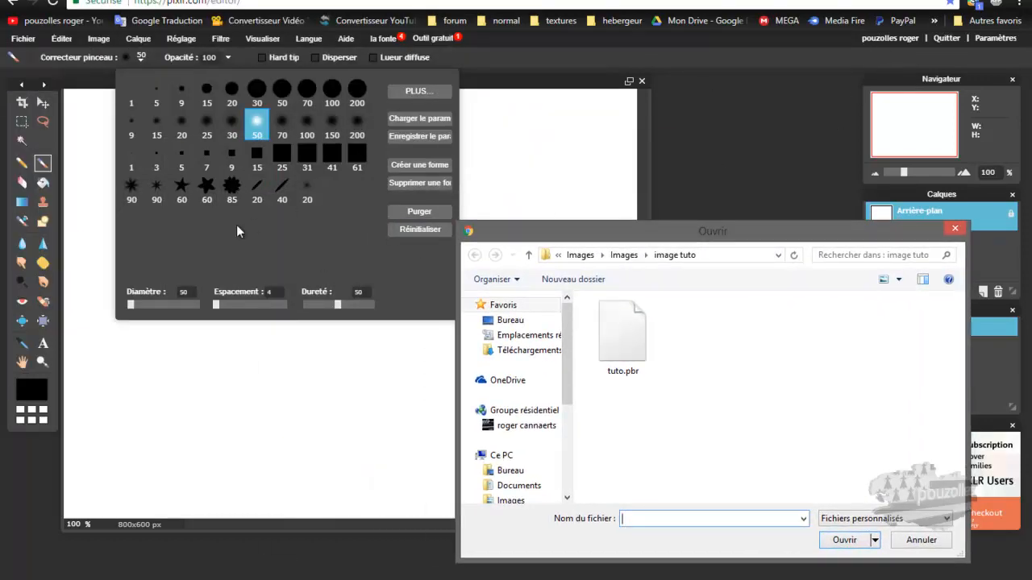
click(613, 330)
click(844, 540)
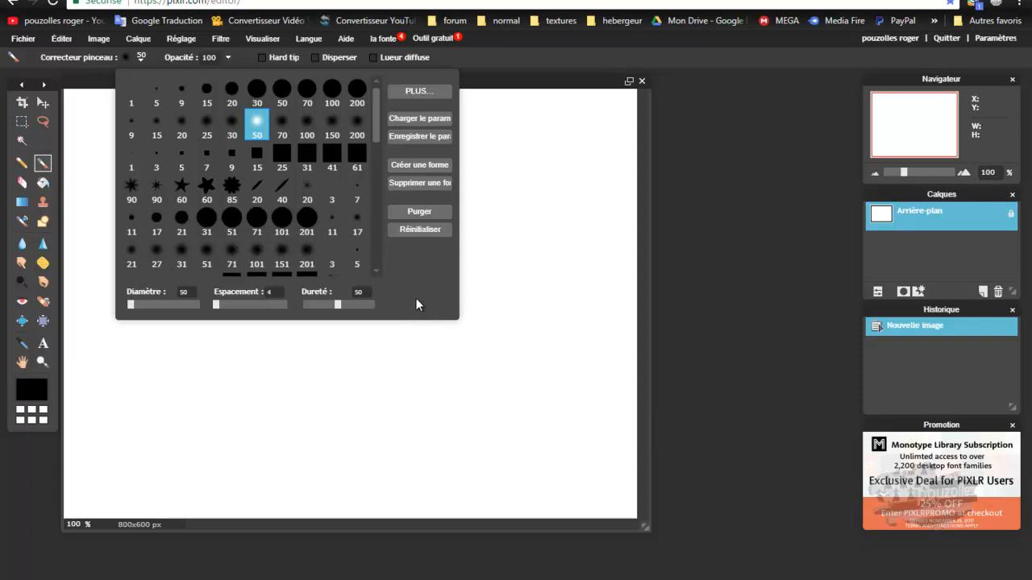
mouse_move(373, 133)
mouse_down()
mouse_move(382, 267)
mouse_move(368, 105)
mouse_up()
- Reset the brush shapes to the default set and purge them all from the list
click(416, 230)
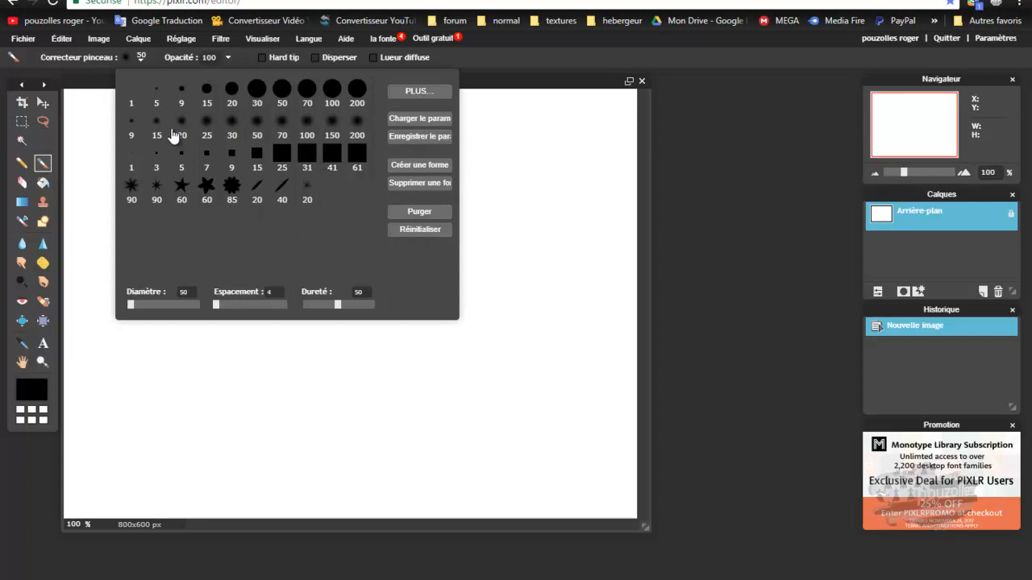
click(135, 95)
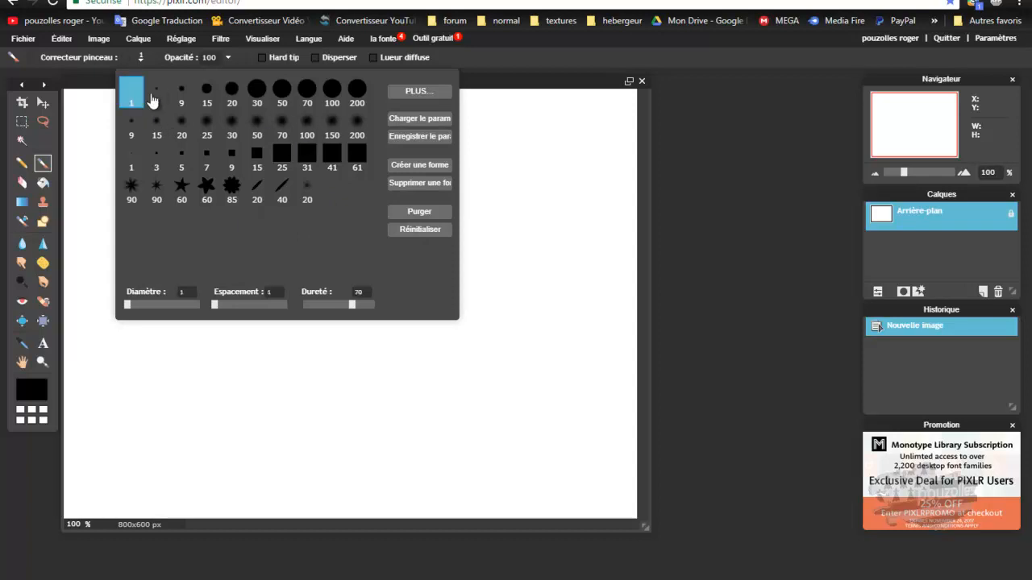
click(418, 211)
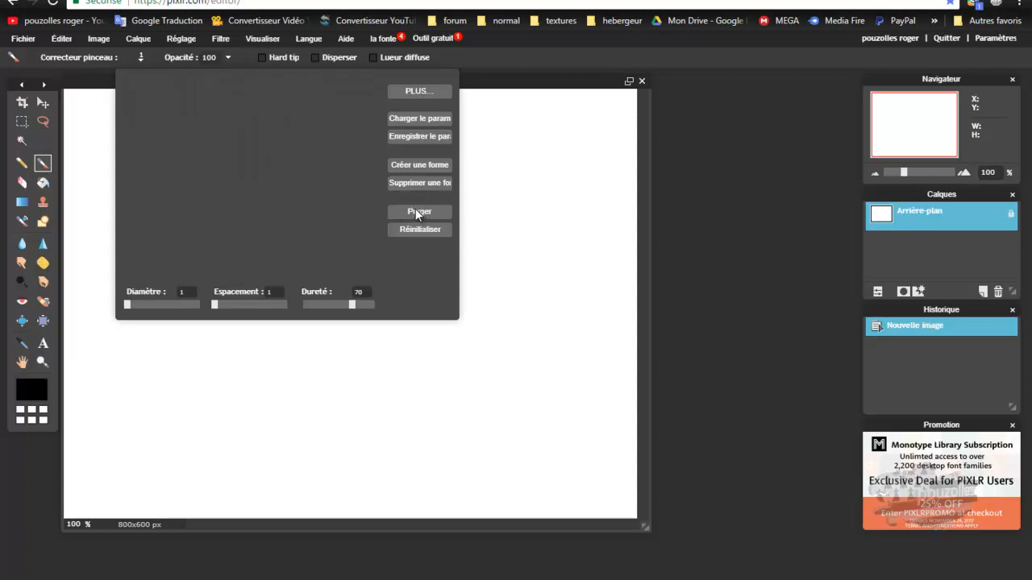
- Save the emptied brush set over the existing tuto.pbr file in the image tuto folder
click(425, 138)
click(622, 339)
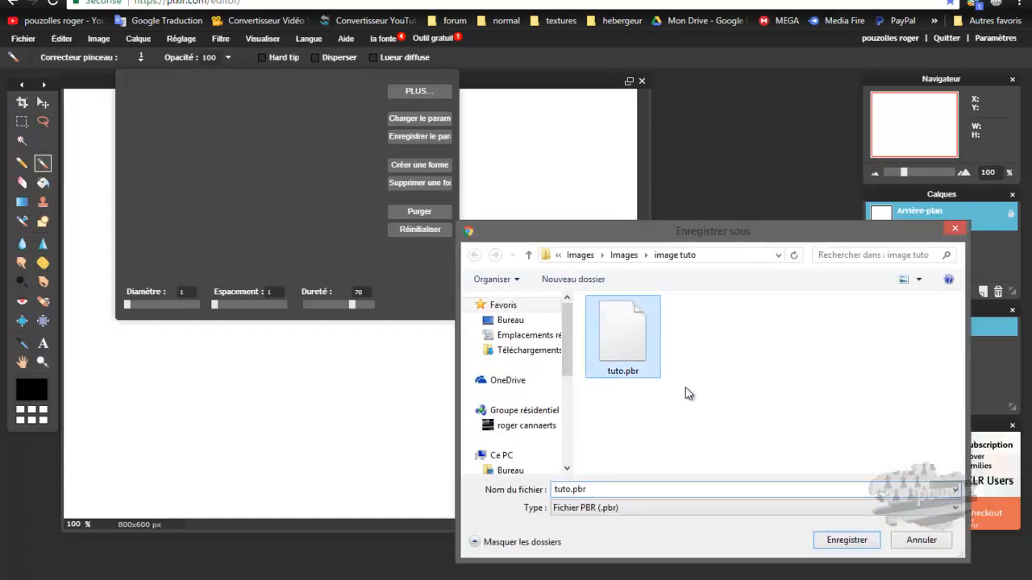
click(844, 539)
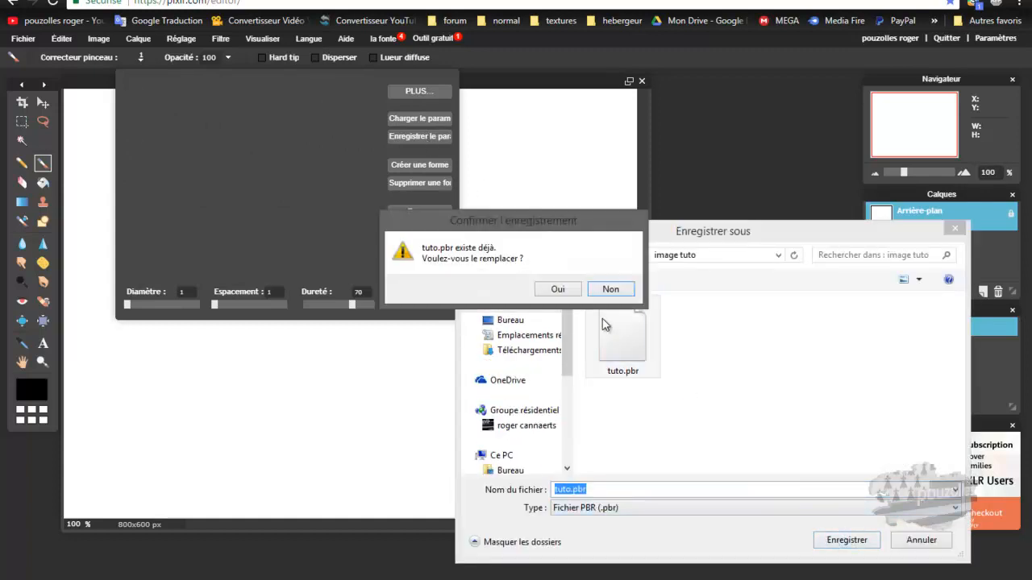
click(566, 290)
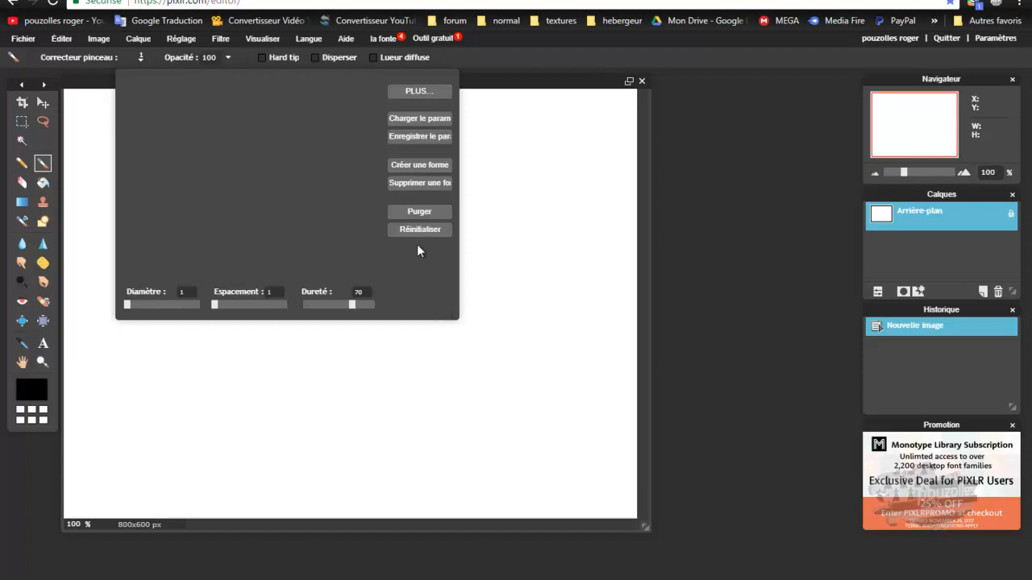
- Add the Charcoal set from the Artistic category to the emptied brush shape list
click(422, 94)
click(361, 158)
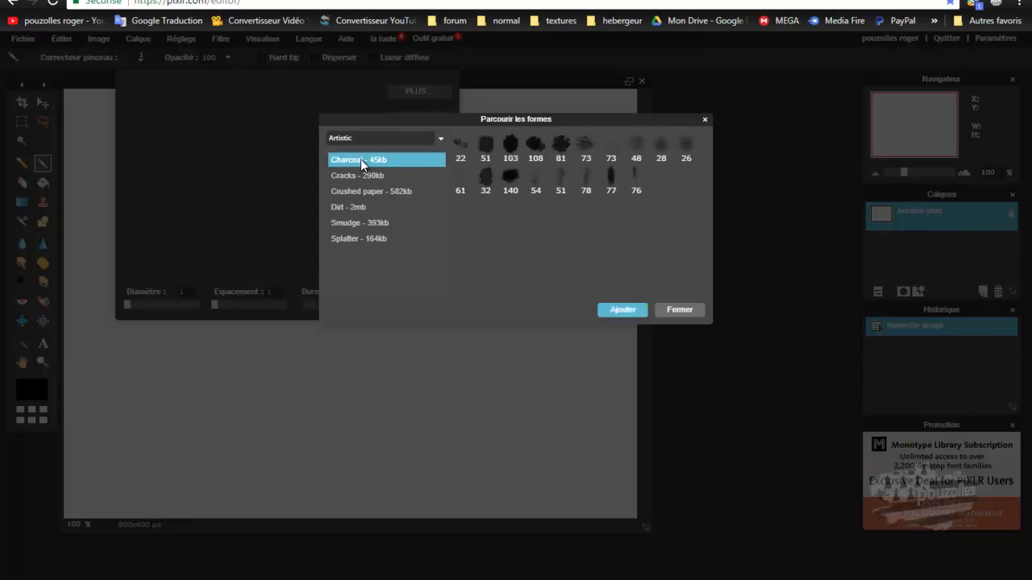
click(629, 311)
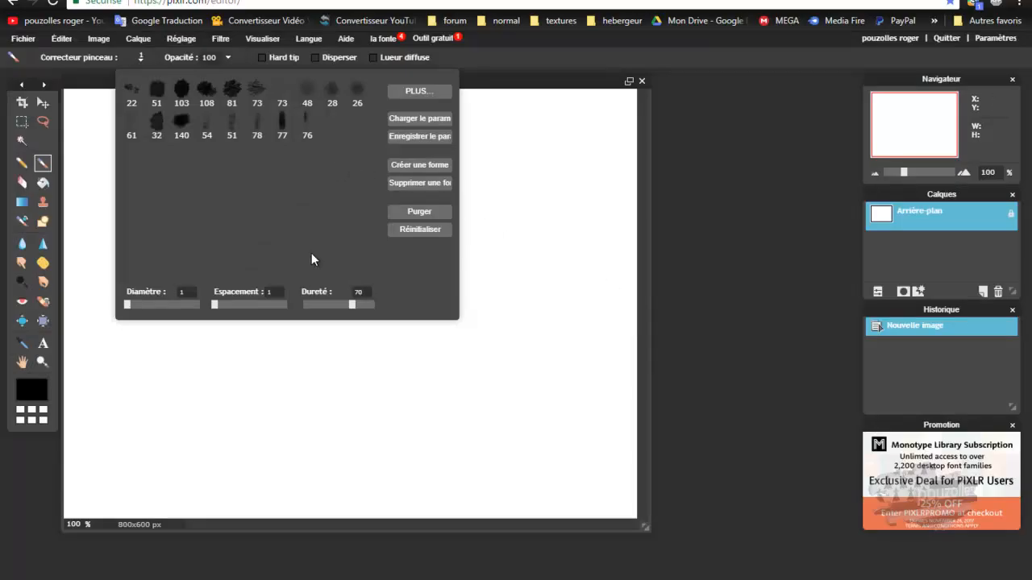
- Reload the editor without saving and create a new blank 800 x 600 px image
click(933, 20)
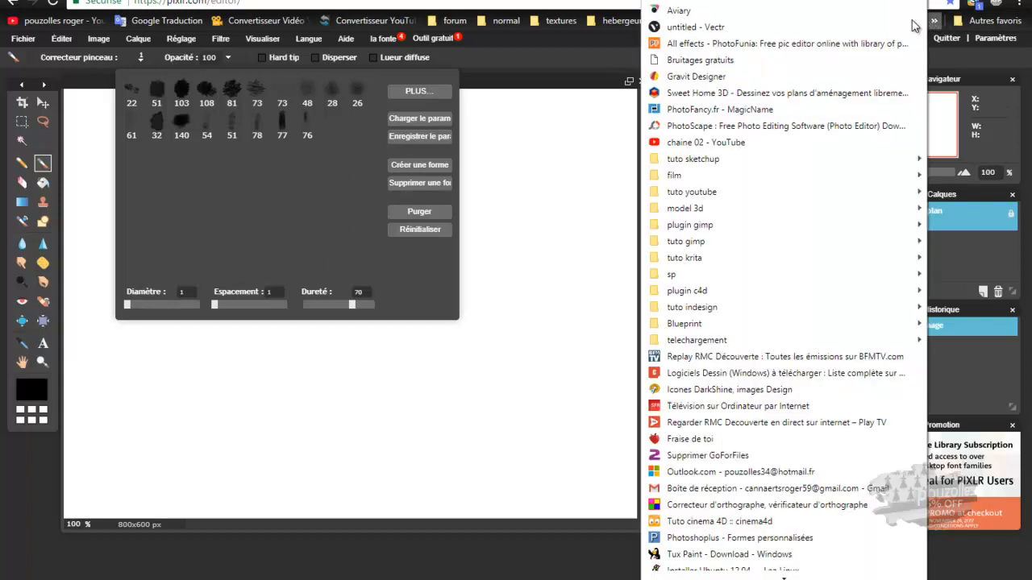
click(771, 1)
click(579, 110)
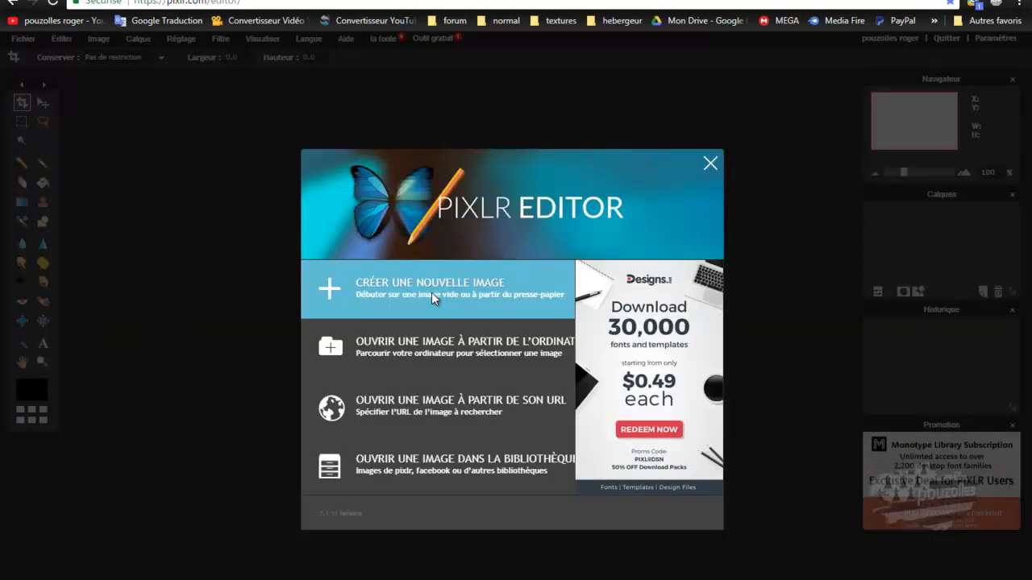
click(428, 297)
click(560, 387)
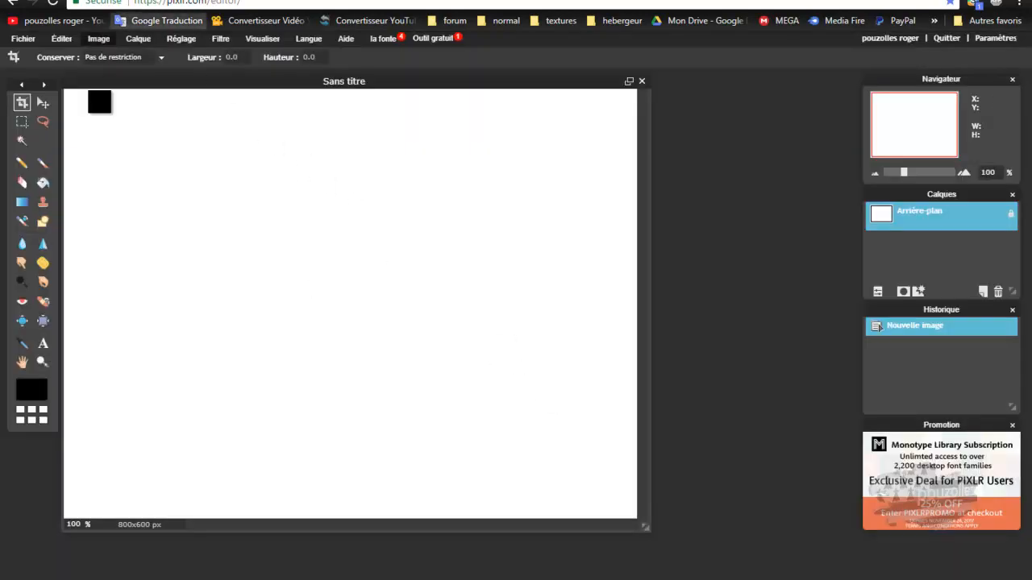
- Start a custom round-type brush shape with Rayon 48, Dureté 100, Aspect 7, Points de fuite 5, Angle 27 and Espacement 2
click(43, 165)
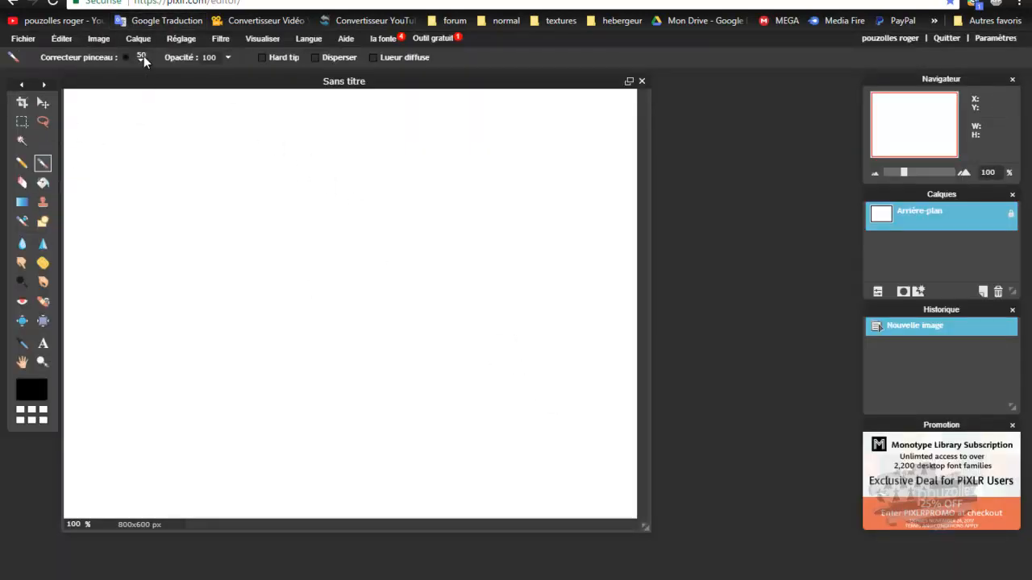
click(143, 56)
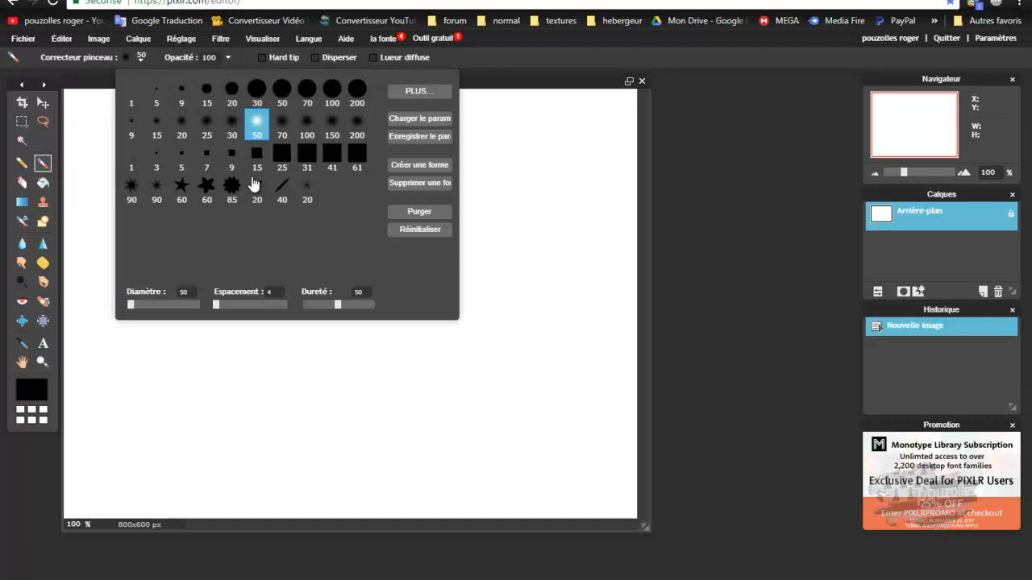
click(420, 164)
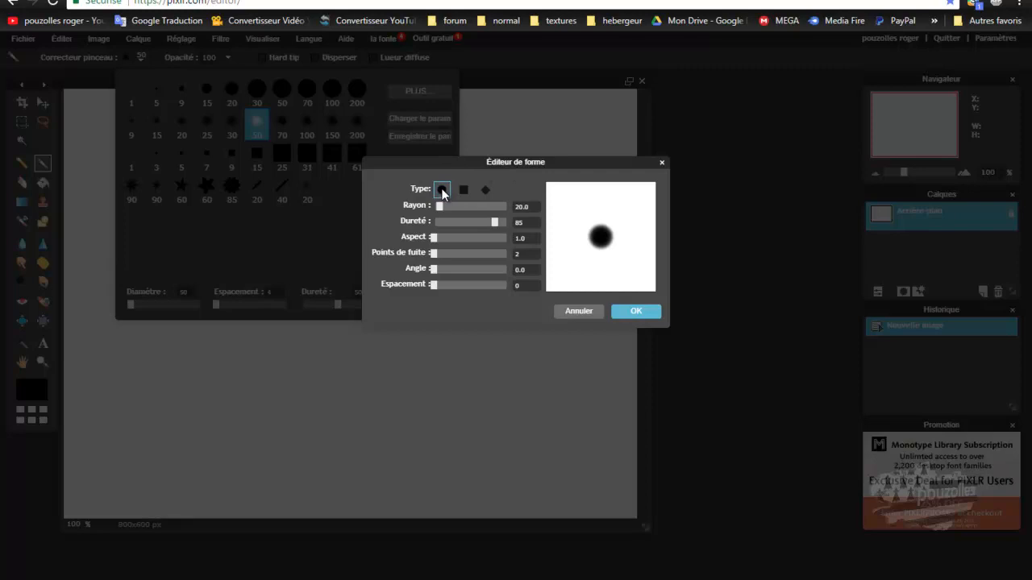
drag(441, 204, 507, 227)
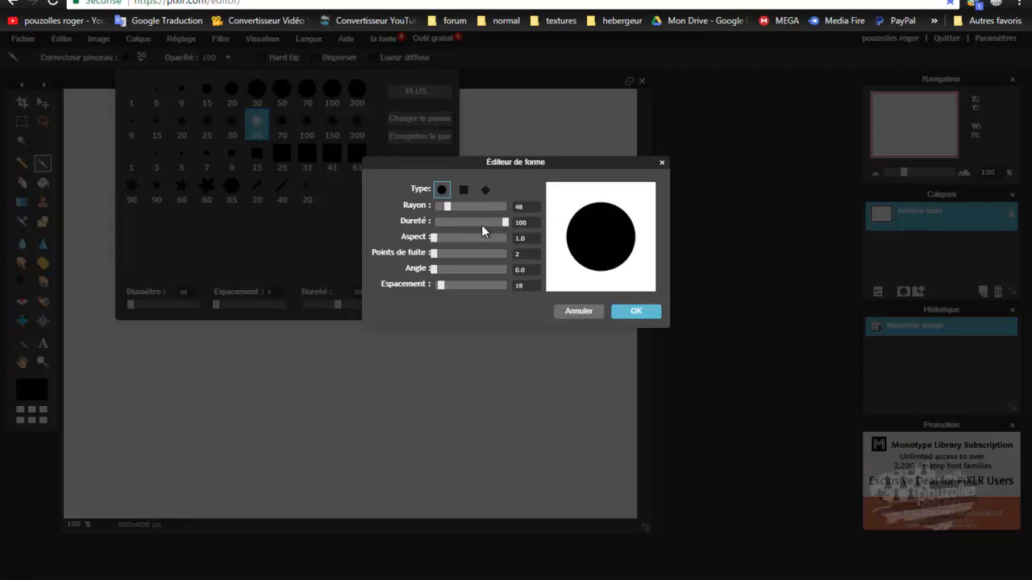
drag(433, 238, 453, 237)
drag(459, 237, 436, 284)
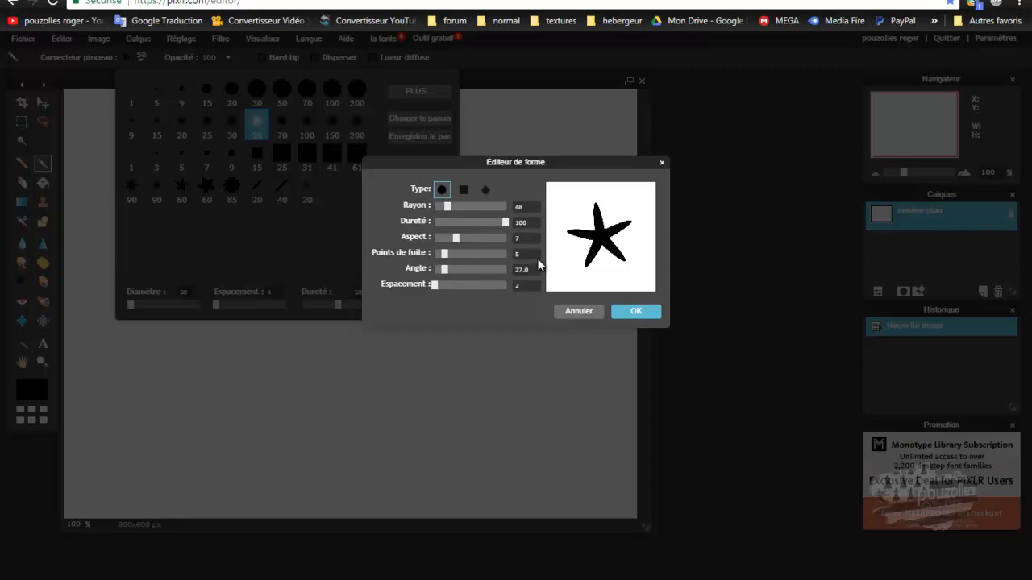
- Switch the custom shape to the square type with Aspect 3, Points de fuite 4, Angle 0 and Espacement 0
click(464, 190)
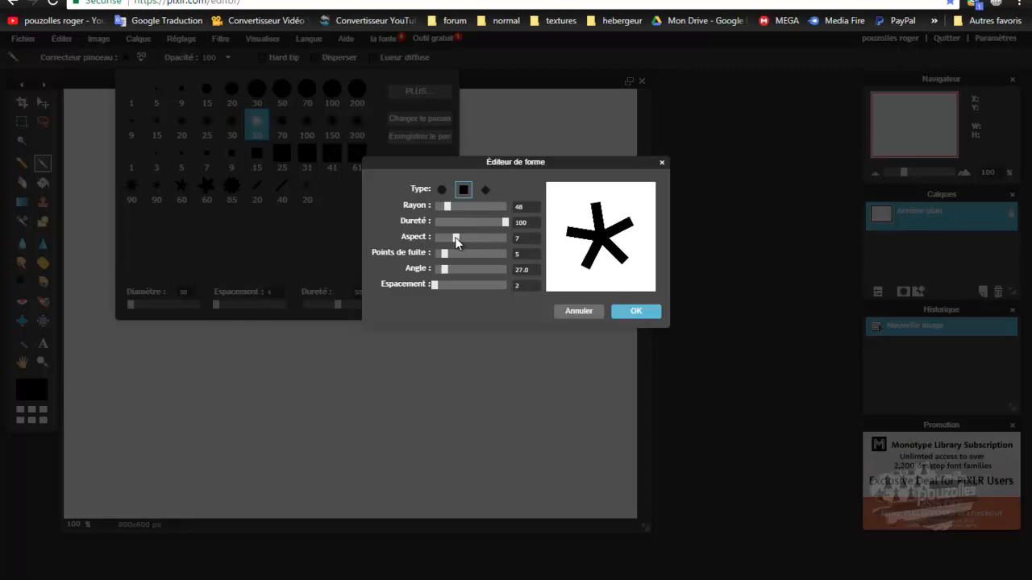
mouse_move(456, 238)
mouse_down()
mouse_move(436, 243)
mouse_move(495, 240)
mouse_move(441, 245)
mouse_up()
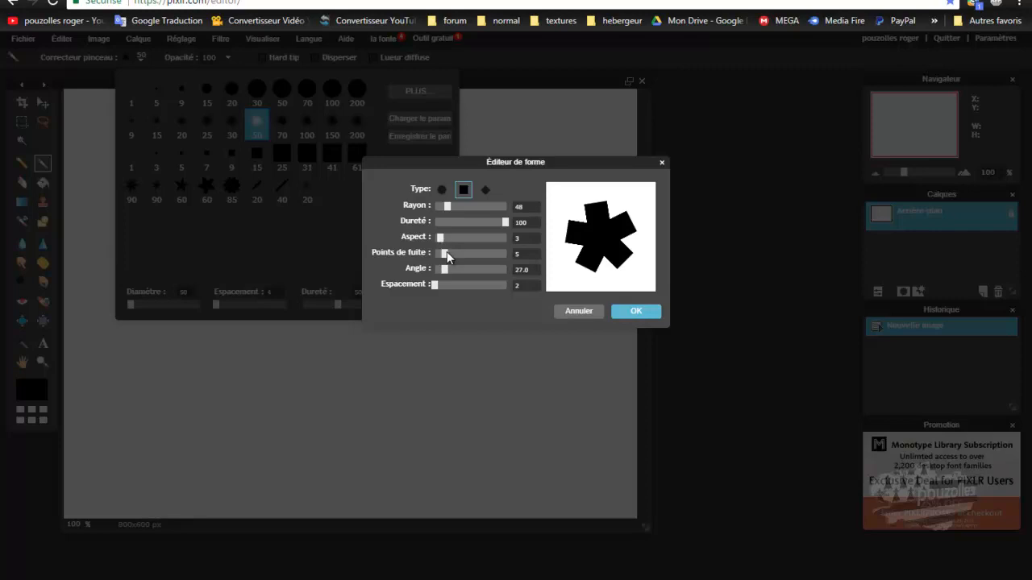
drag(444, 255, 443, 255)
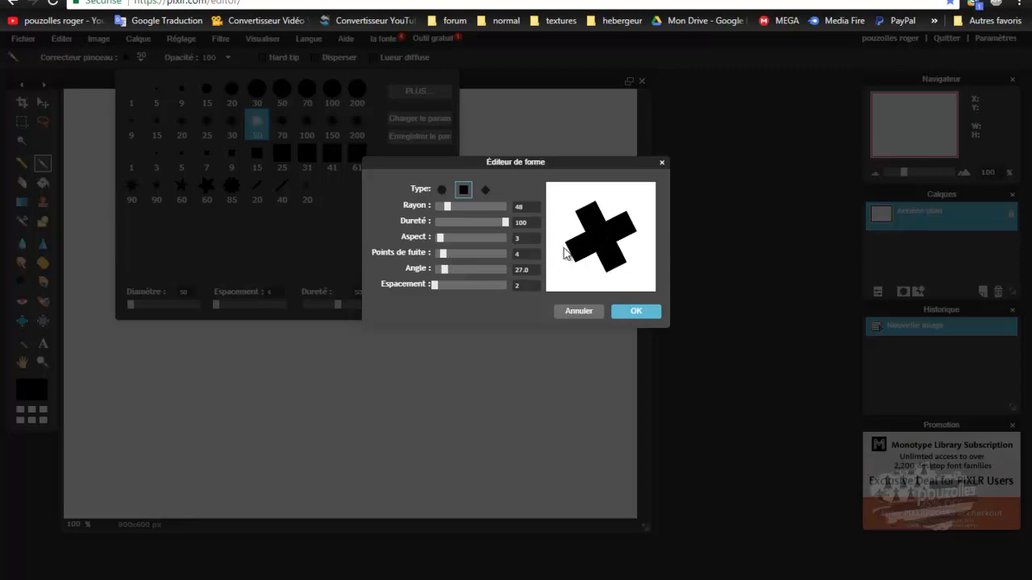
drag(442, 271, 424, 286)
- Compare the diamond, round and square types, and create the custom brush shape with the diamond type
click(486, 190)
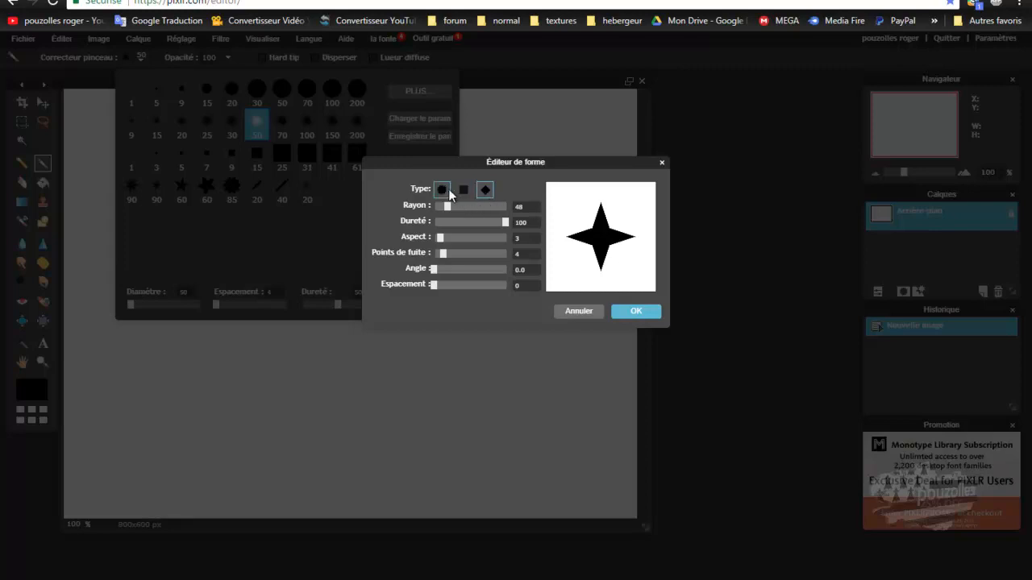
click(442, 191)
click(464, 190)
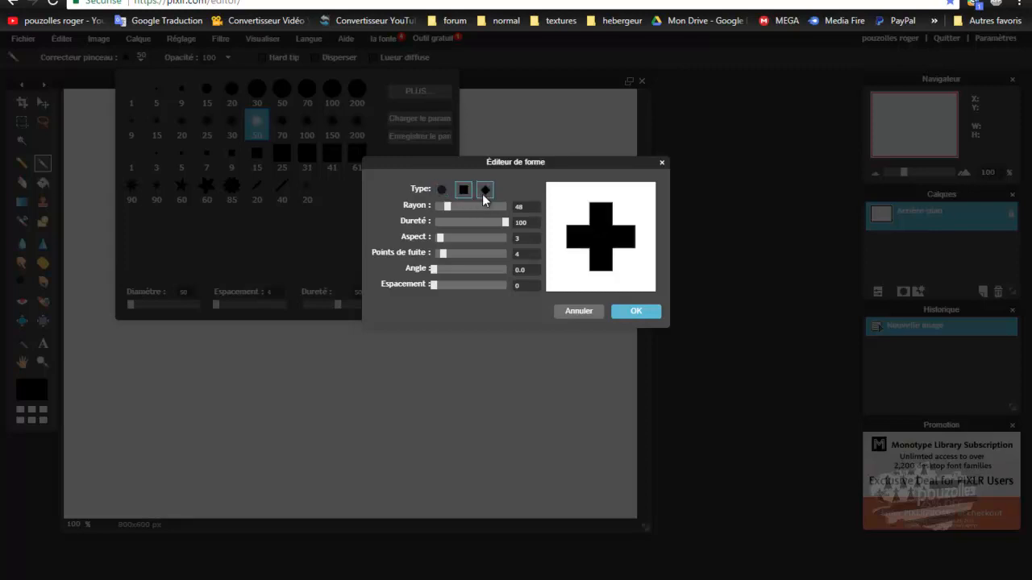
click(485, 190)
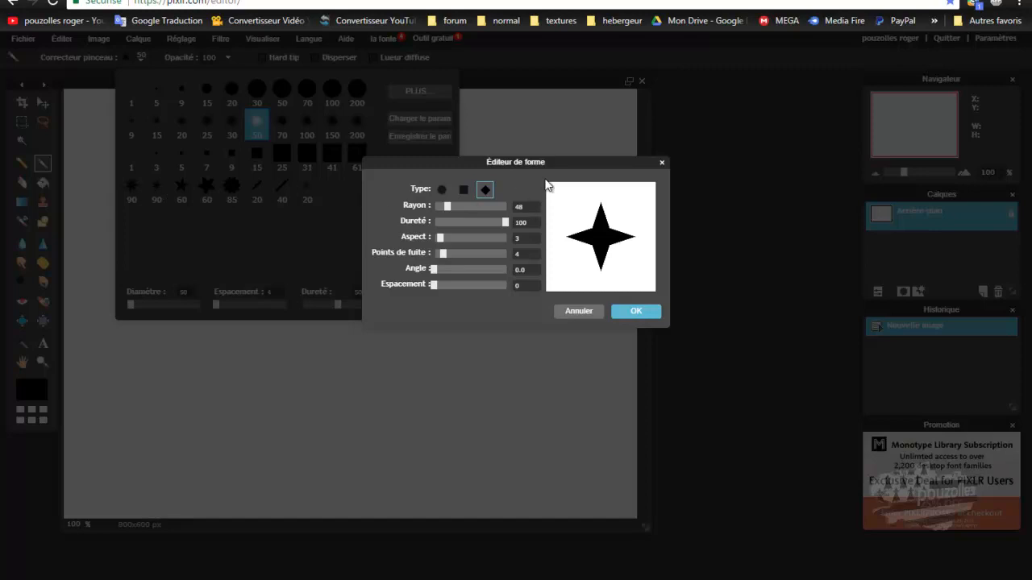
click(638, 311)
- Stamp the new four-pointed star brush once and paint two test strokes, the second with Disperser enabled
click(335, 196)
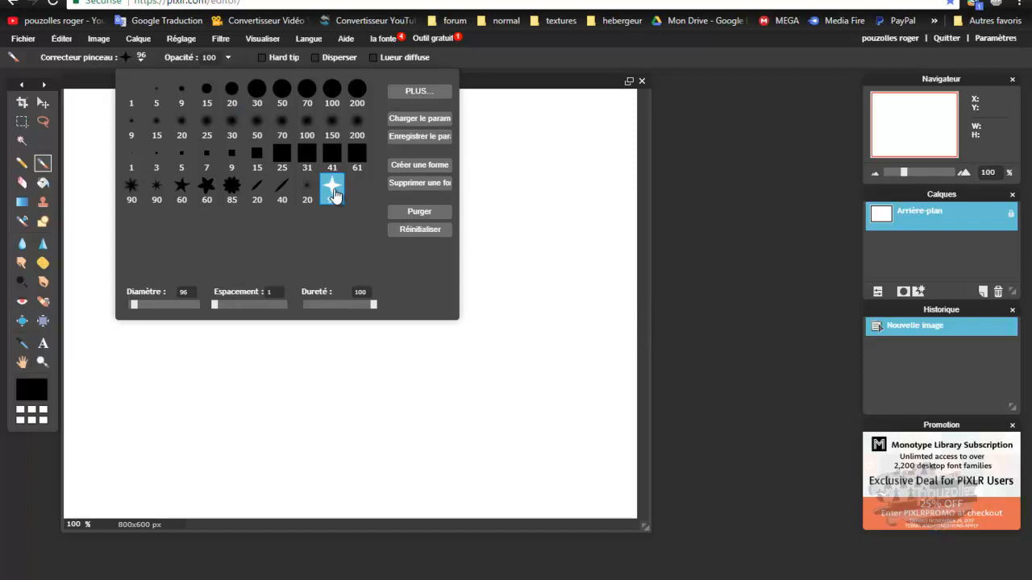
click(505, 204)
mouse_move(475, 216)
mouse_down()
mouse_move(302, 274)
mouse_move(287, 247)
mouse_move(275, 172)
mouse_up()
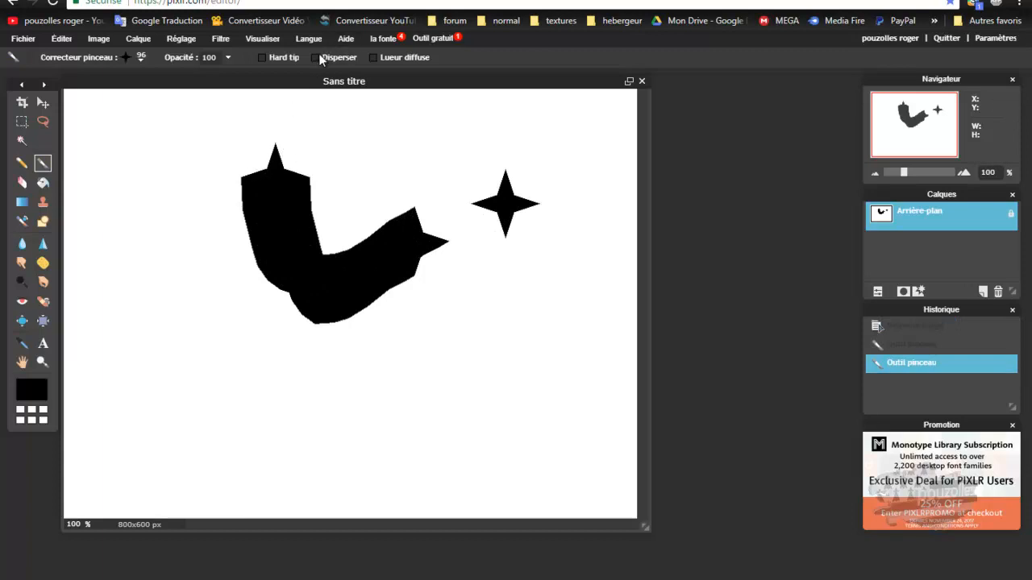
mouse_move(172, 299)
mouse_down()
mouse_move(241, 373)
mouse_move(295, 386)
mouse_move(360, 385)
mouse_move(485, 352)
mouse_move(464, 350)
mouse_move(378, 278)
mouse_up()
- Set the star brush's Espacement to 49 and undo the last two test strokes
click(143, 56)
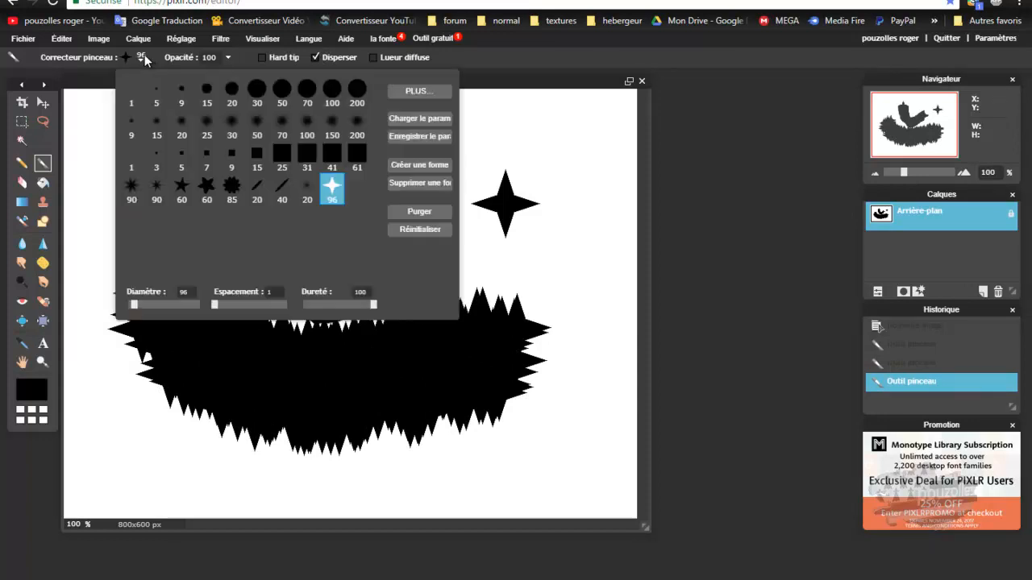
click(231, 303)
click(673, 86)
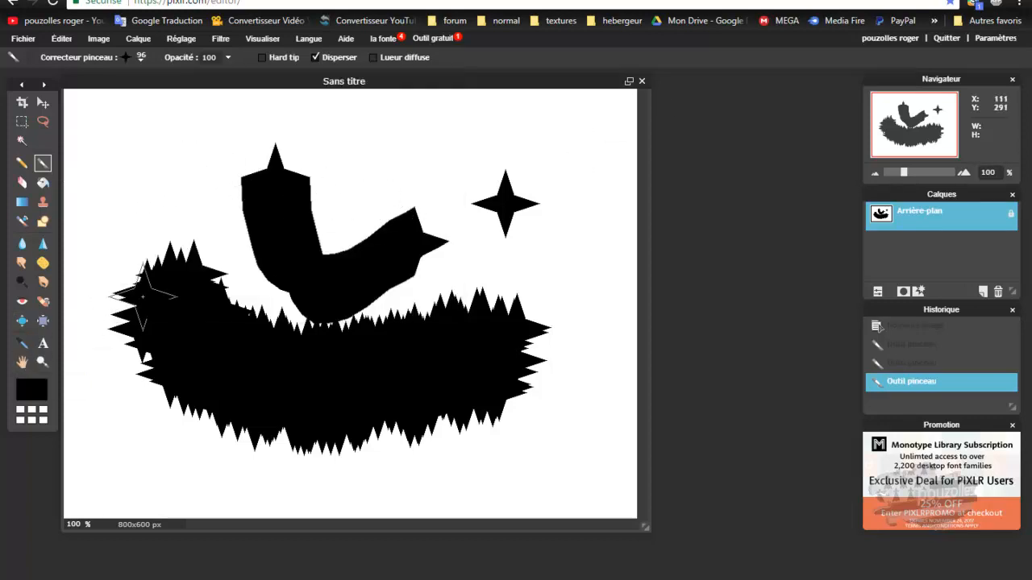
key(ctrl+z)
key(ctrl+z)
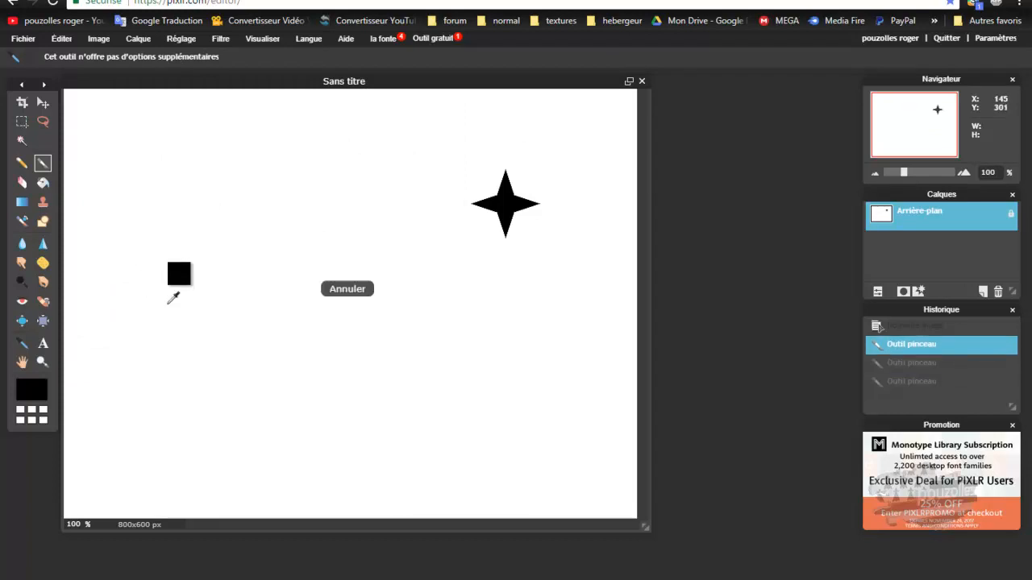
- Paint a trail of dispersed stars across the canvas and turn Disperser off
mouse_move(152, 202)
mouse_down()
mouse_move(185, 240)
mouse_move(238, 269)
mouse_move(339, 228)
mouse_move(408, 264)
mouse_move(484, 323)
mouse_move(476, 327)
mouse_up()
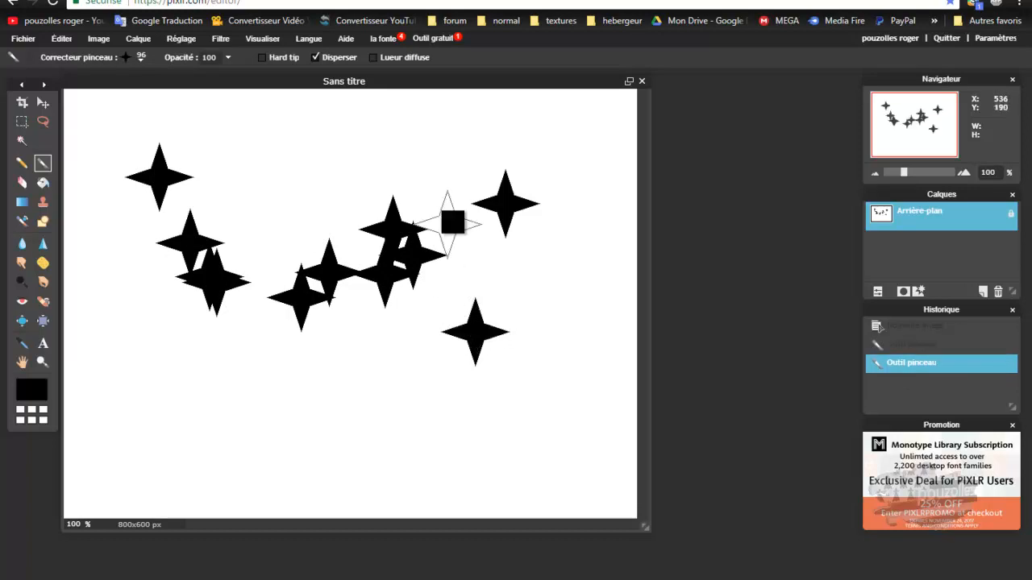
click(317, 56)
- Delete the custom four-pointed star from the brush shapes
click(141, 57)
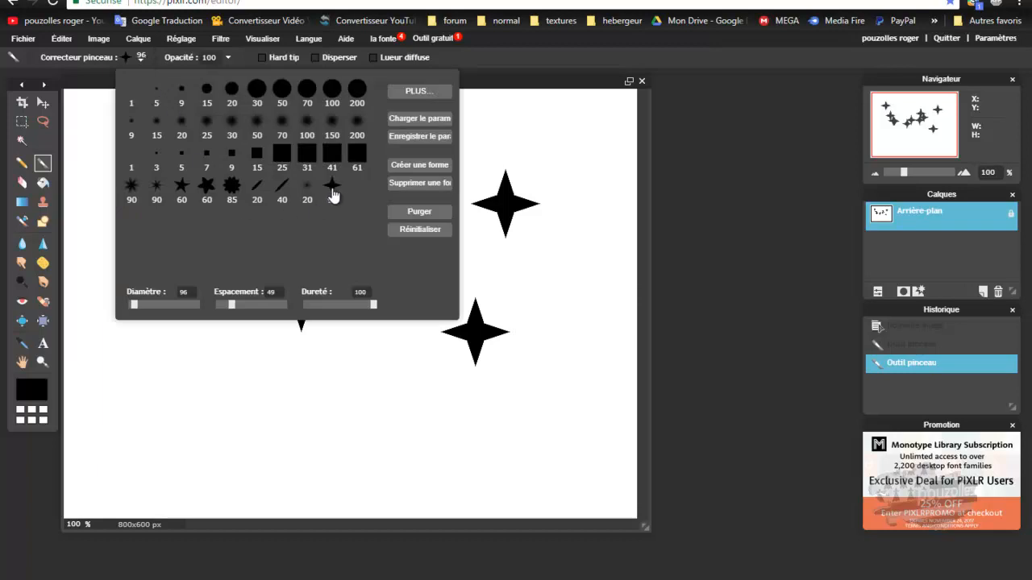
click(332, 189)
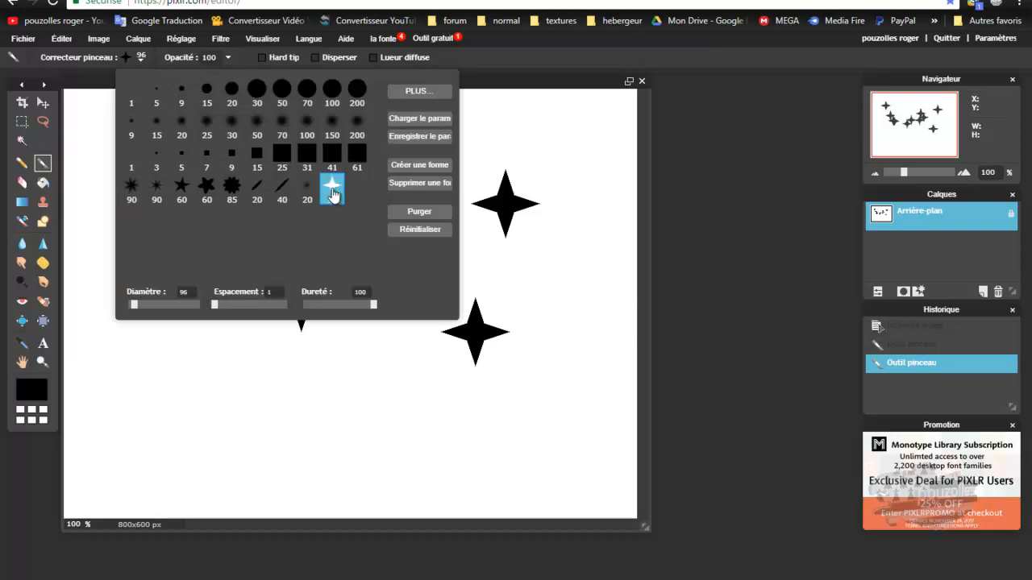
click(419, 184)
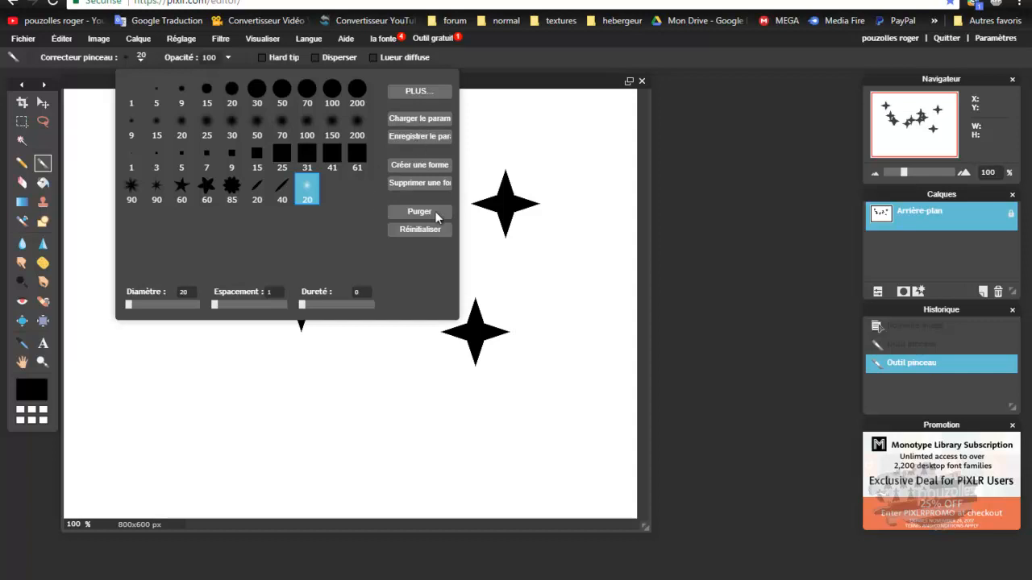
- Delete all the remaining brush shapes one by one until the shape set is empty
click(421, 183)
click(421, 183)
click(421, 183)
click(421, 183)
click(421, 183)
click(421, 183)
click(421, 183)
click(421, 183)
click(421, 183)
click(421, 183)
click(421, 183)
click(421, 183)
click(421, 183)
click(421, 183)
click(421, 183)
click(420, 183)
click(421, 183)
click(421, 183)
click(421, 183)
click(421, 183)
click(421, 183)
click(421, 183)
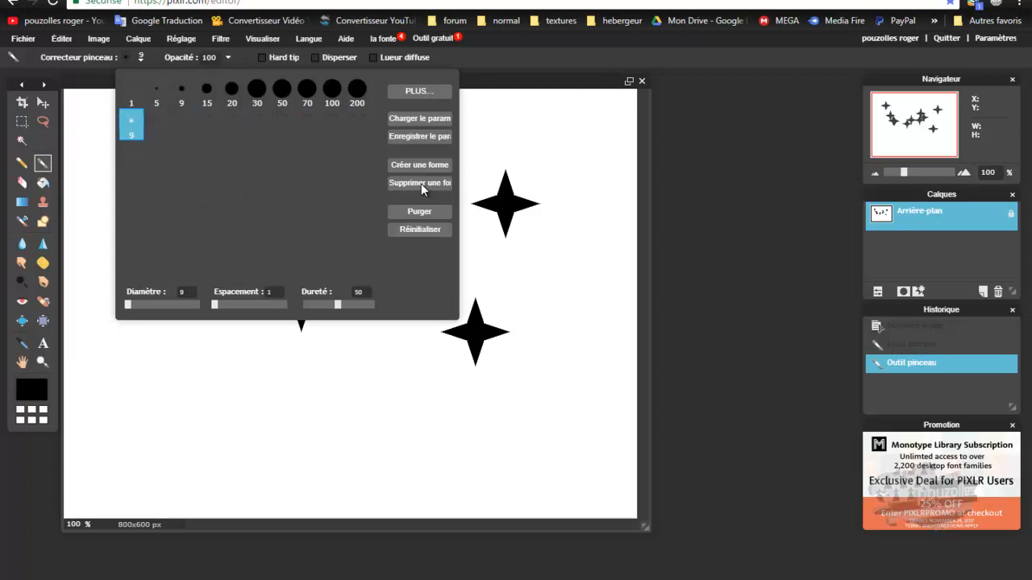
click(421, 183)
click(421, 183)
click(421, 183)
click(421, 183)
click(421, 183)
click(420, 183)
click(421, 183)
click(421, 183)
click(421, 183)
click(421, 183)
- Preview the Crushed paper set, and add the Dirt set from the Artistic category to the brush shapes
click(427, 92)
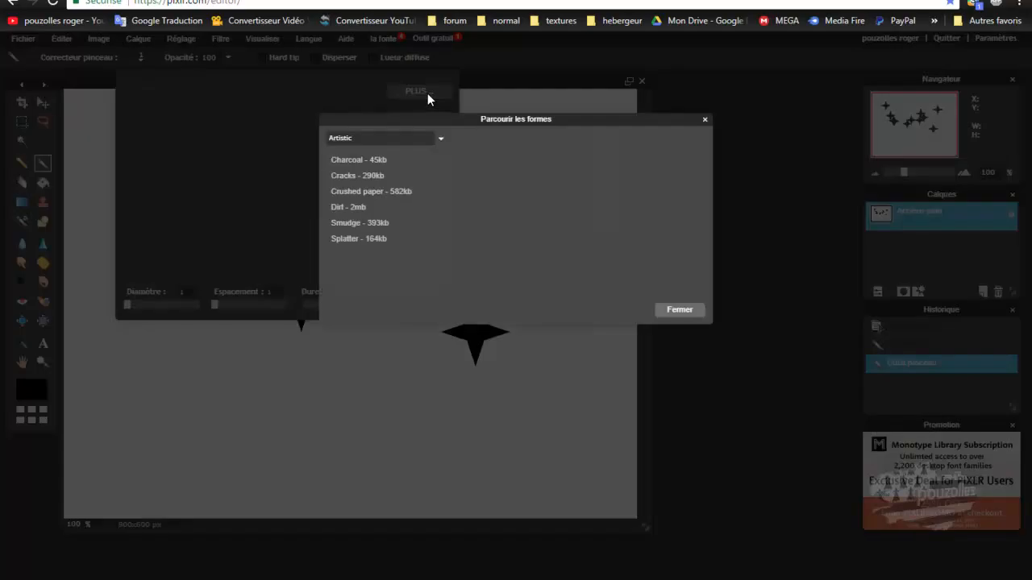
click(359, 192)
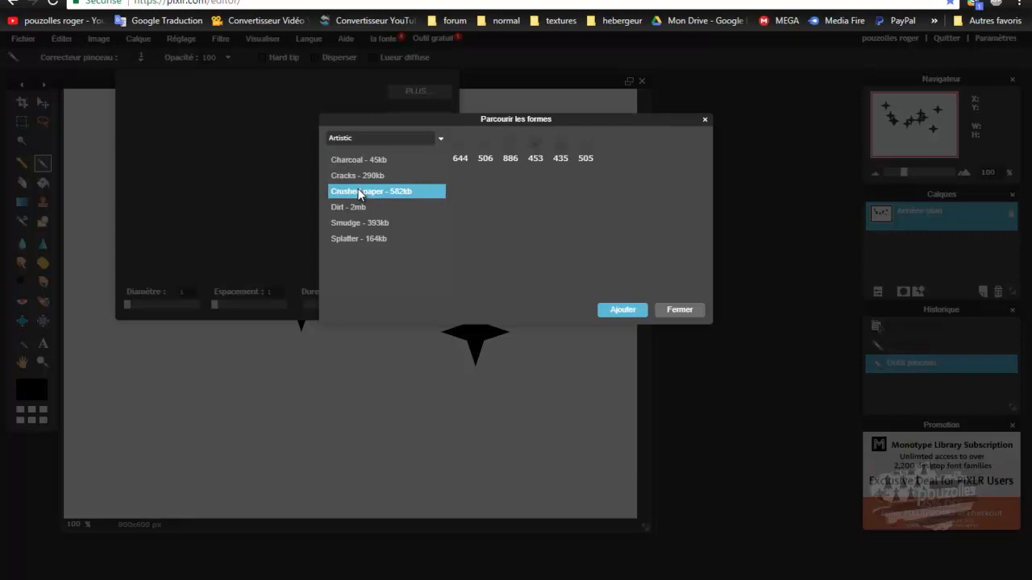
click(361, 208)
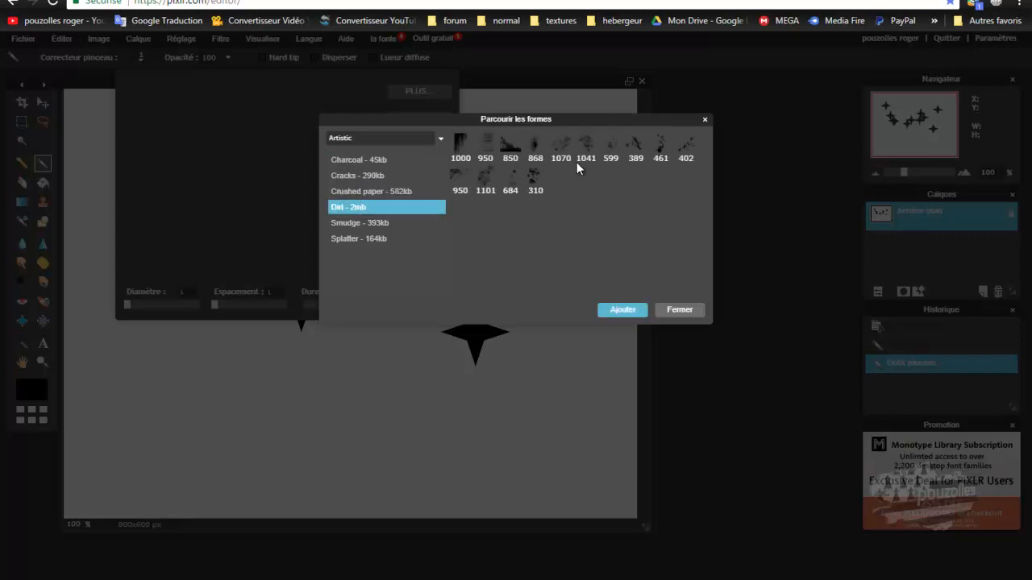
click(621, 313)
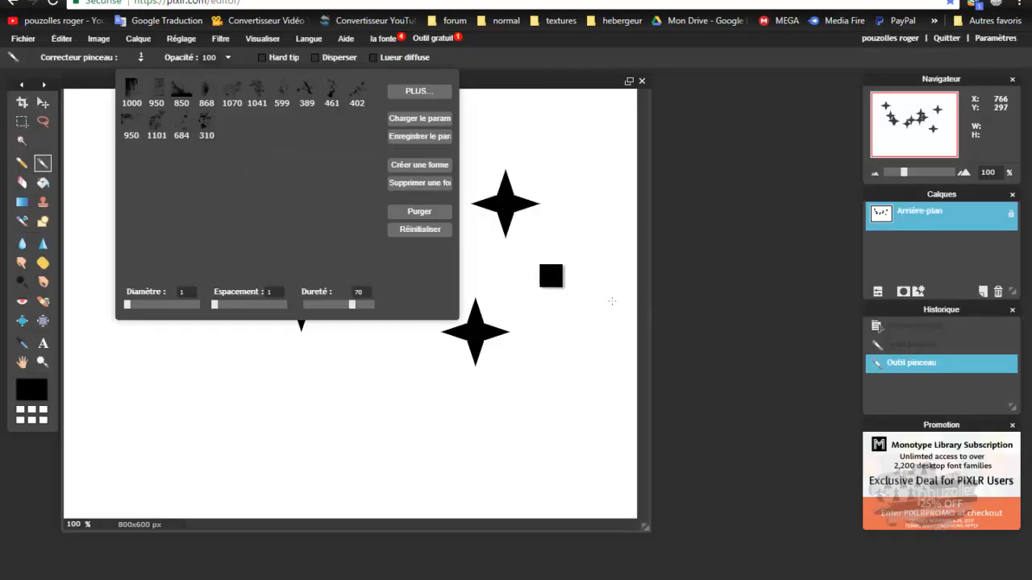
- Save the current brush shape set over the existing tuto.pbr file in the image tuto folder
click(415, 137)
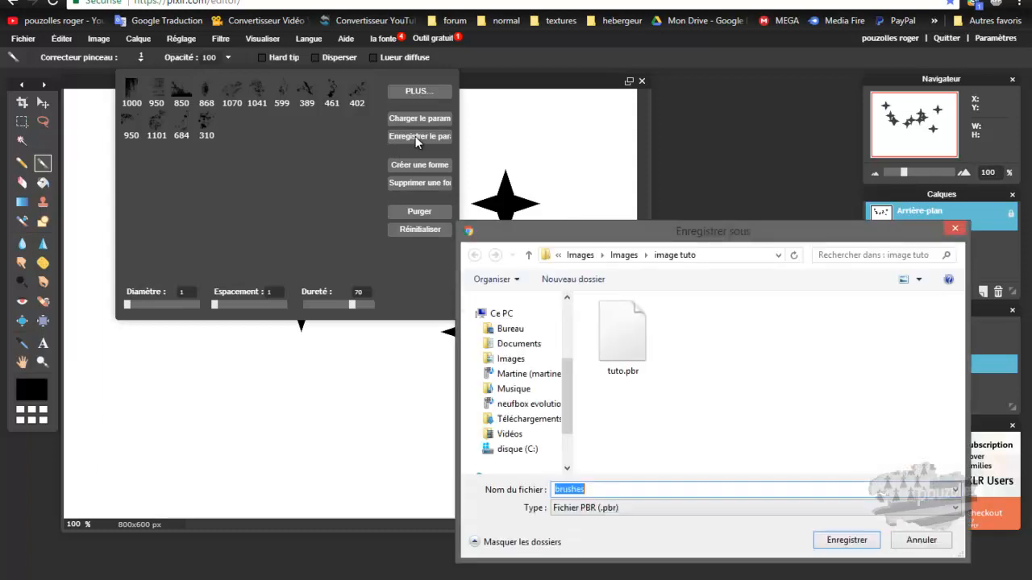
click(620, 350)
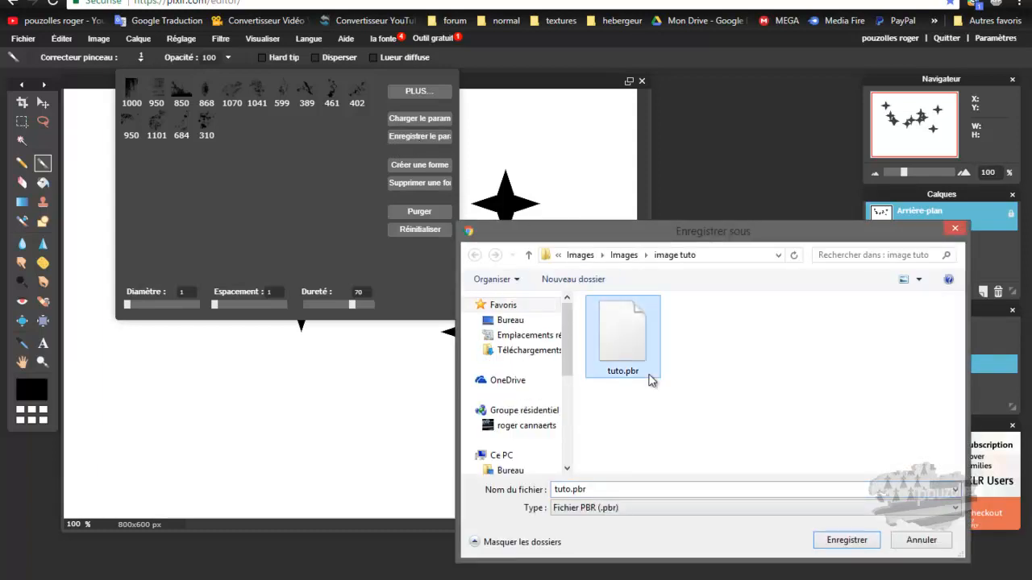
click(845, 546)
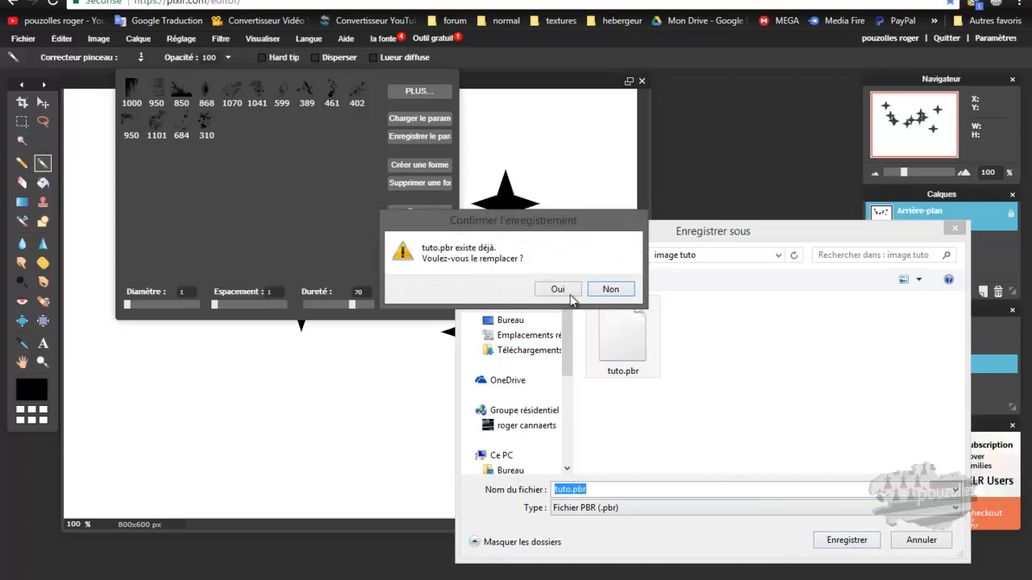
click(567, 291)
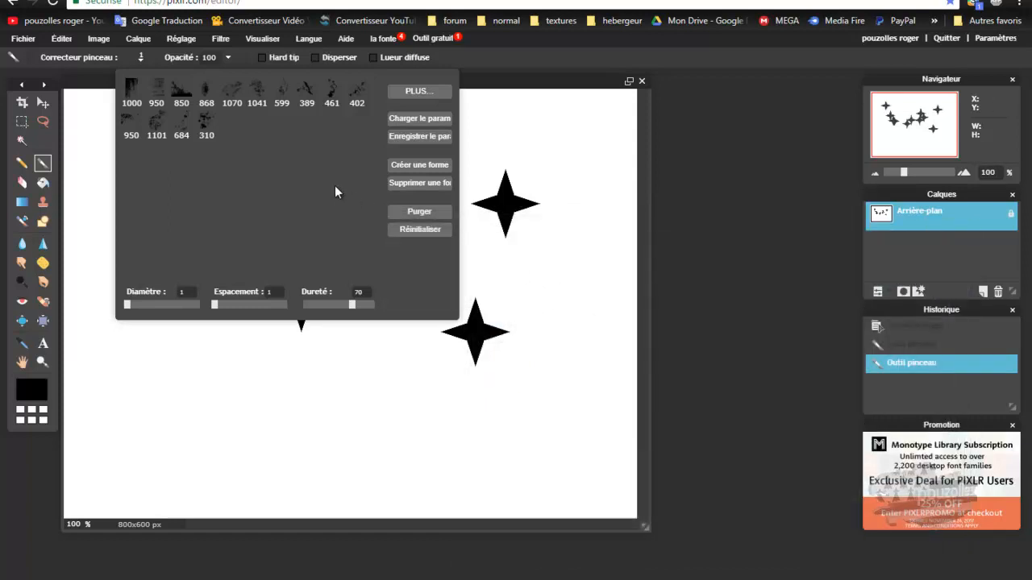
- Reload the editor and create a new non-transparent 800 x 600 image
click(935, 21)
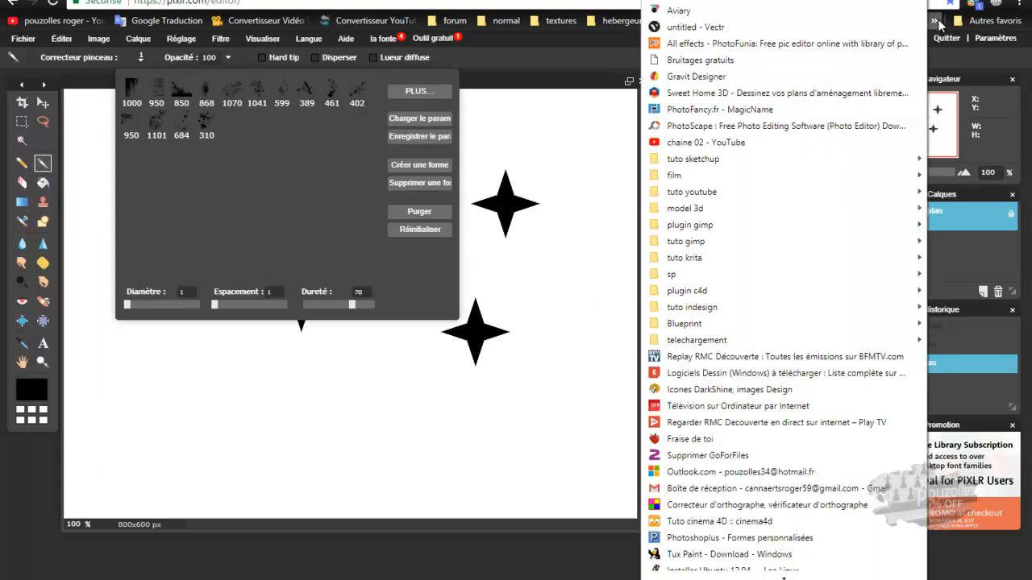
click(720, 2)
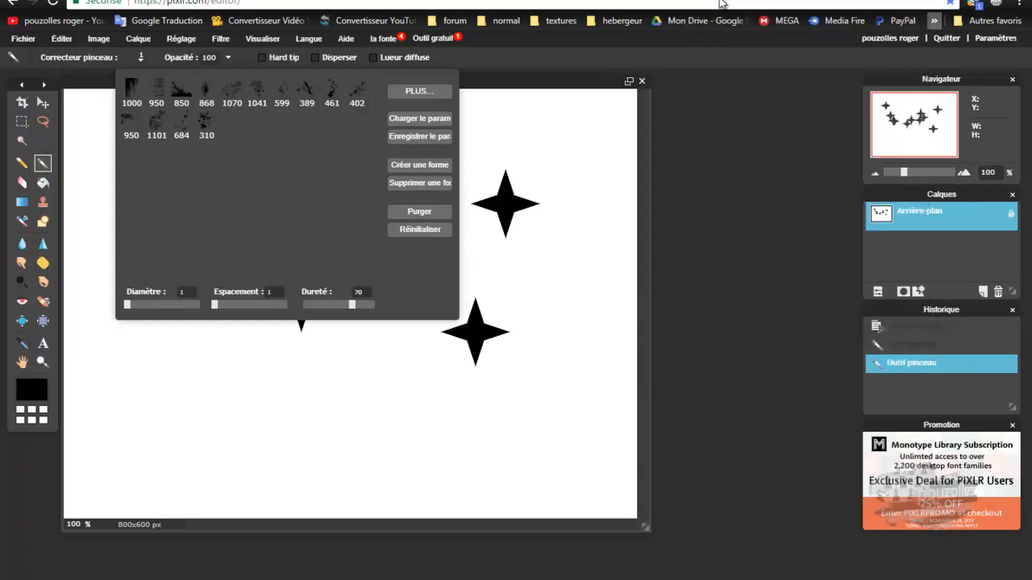
click(578, 108)
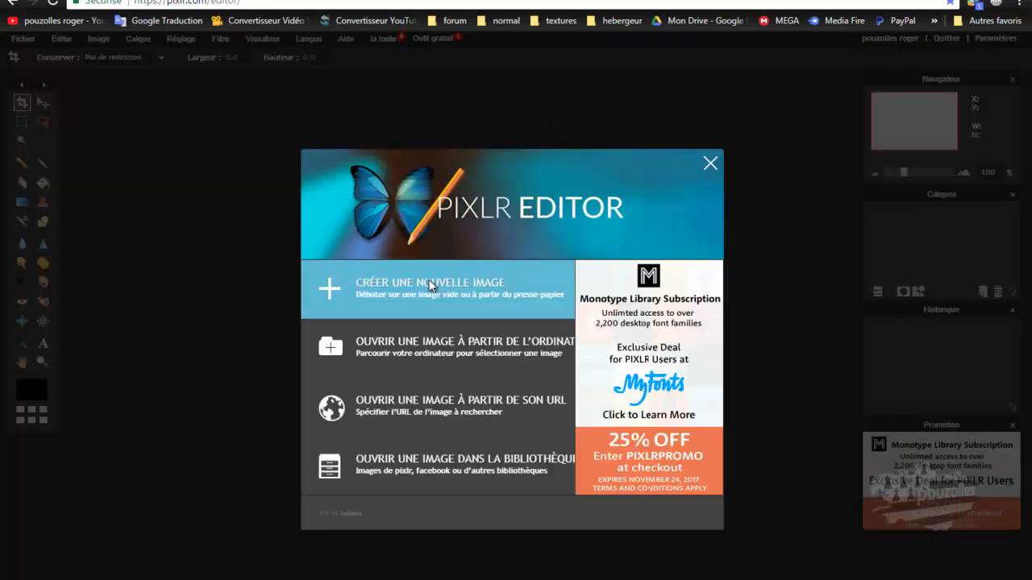
click(429, 284)
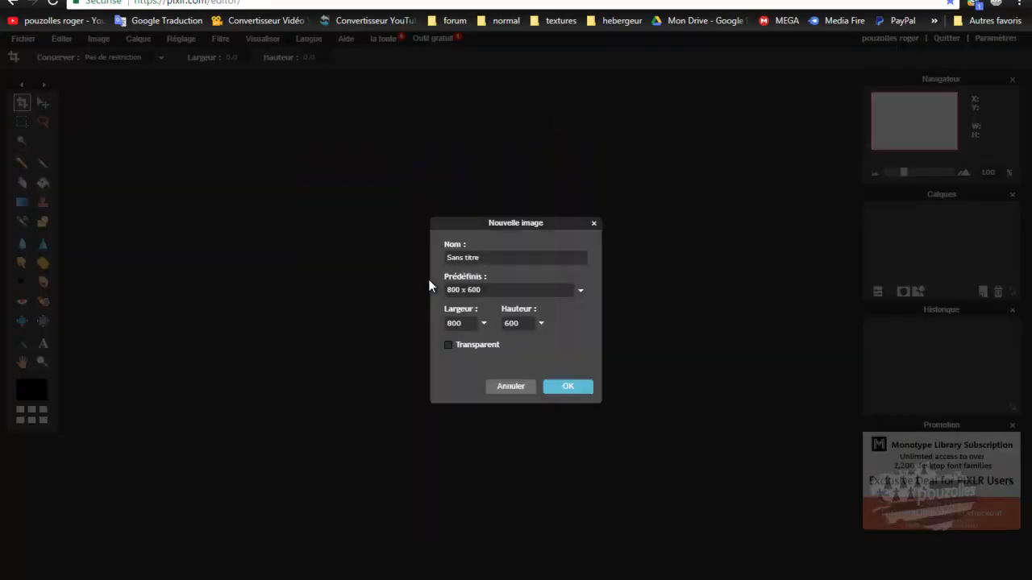
click(555, 387)
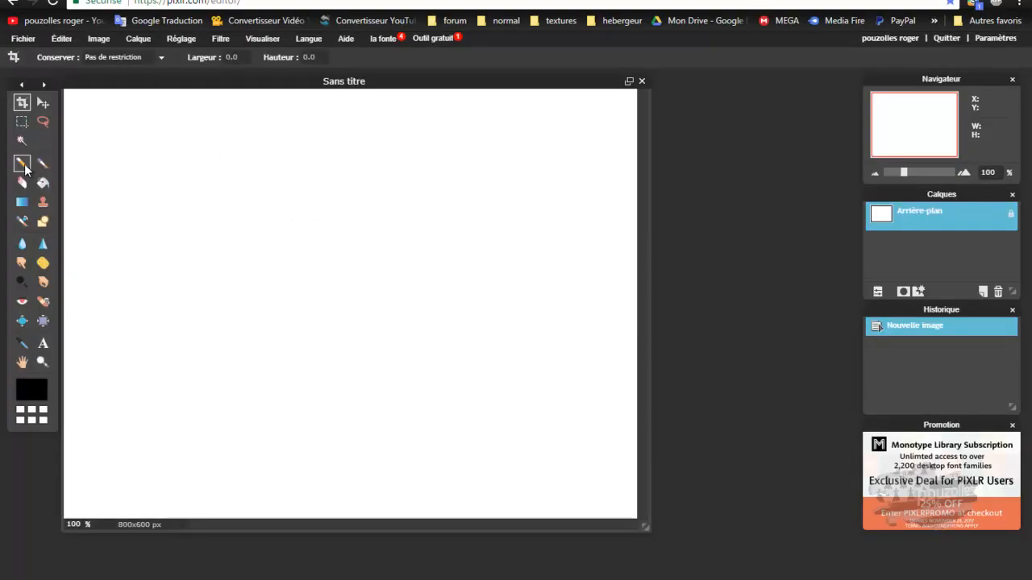
- Load the saved shape set tuto.pbr for the Brush tool and look through the Artistic shape sets
click(42, 163)
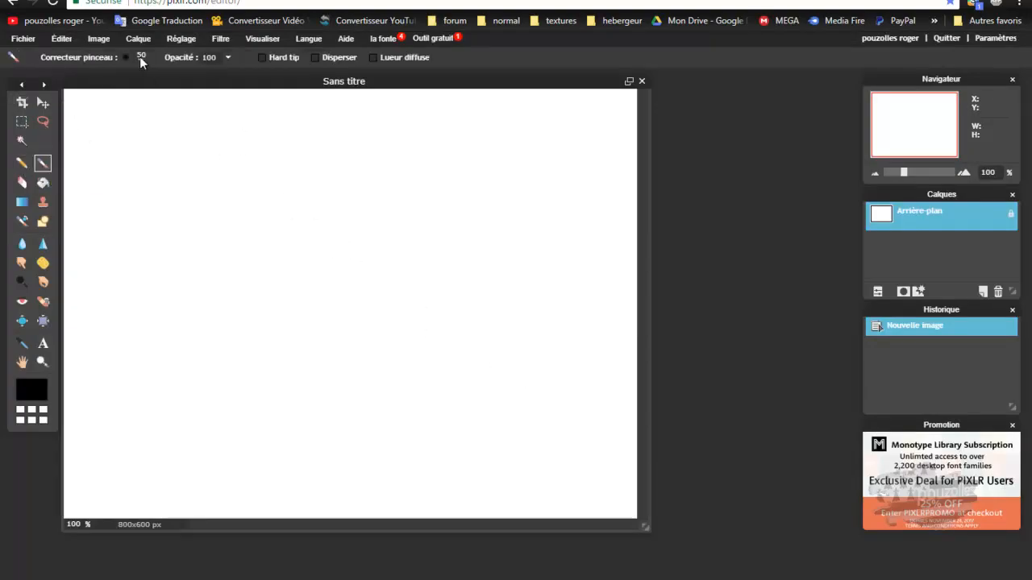
click(140, 56)
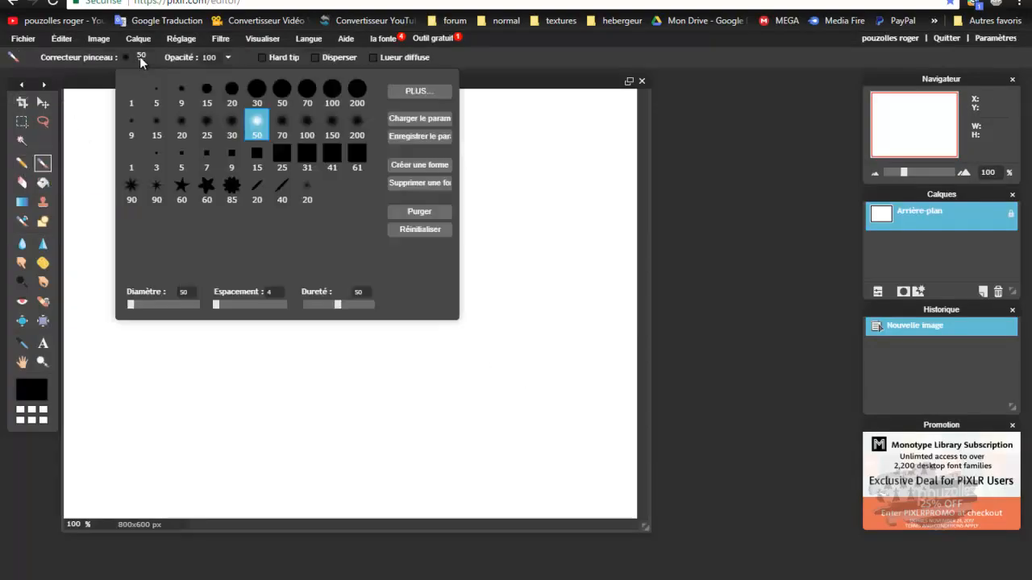
click(412, 117)
click(622, 339)
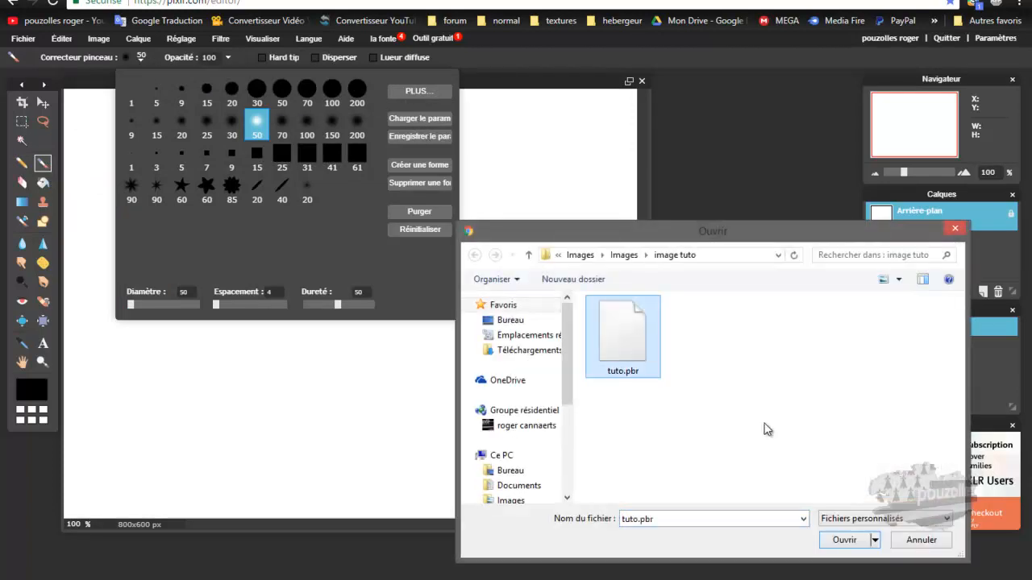
click(844, 540)
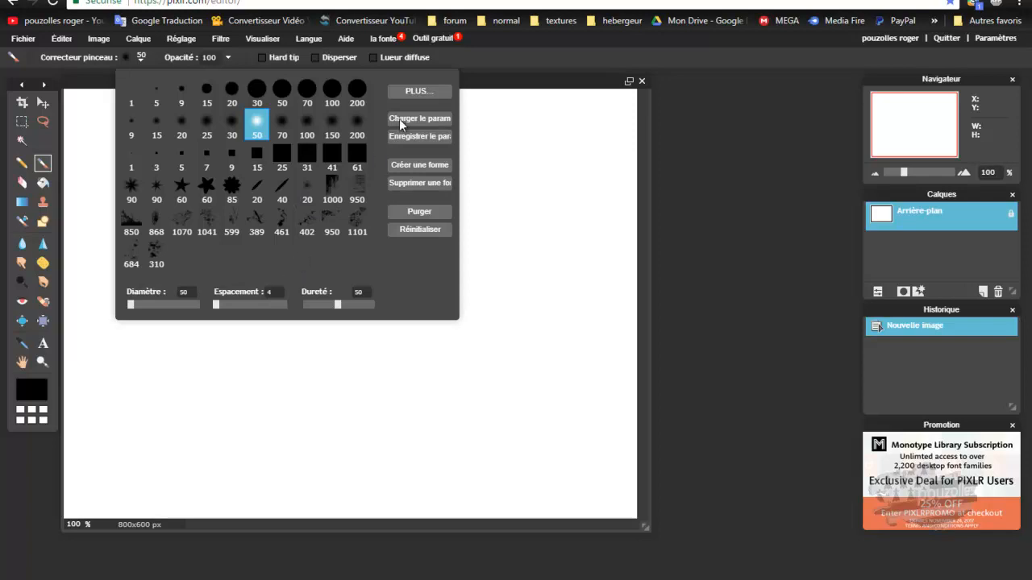
click(413, 92)
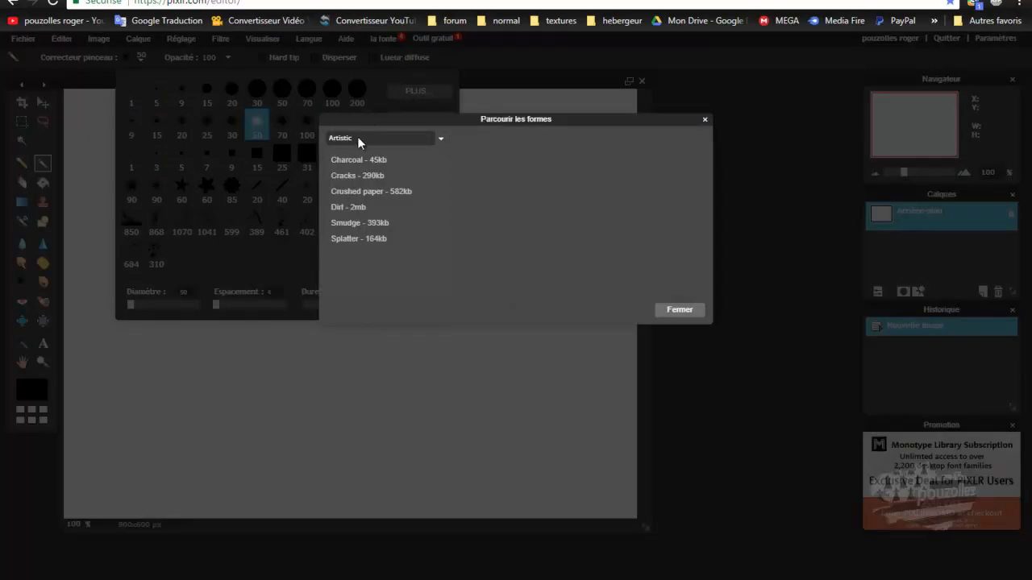
click(361, 157)
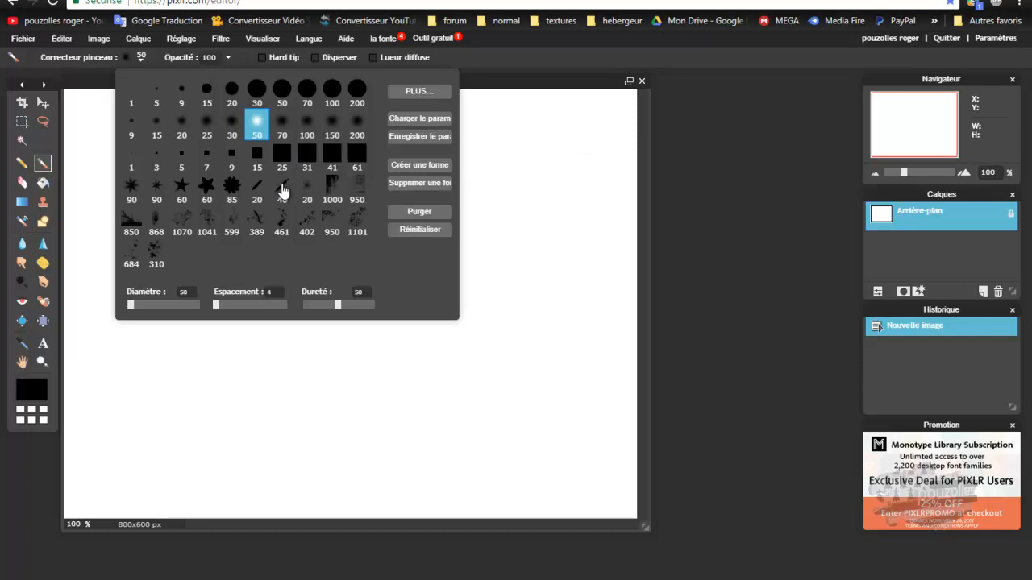
- Delete the default brush shapes one by one from the soft 20 back to the soft 70, and close the brush settings
click(306, 190)
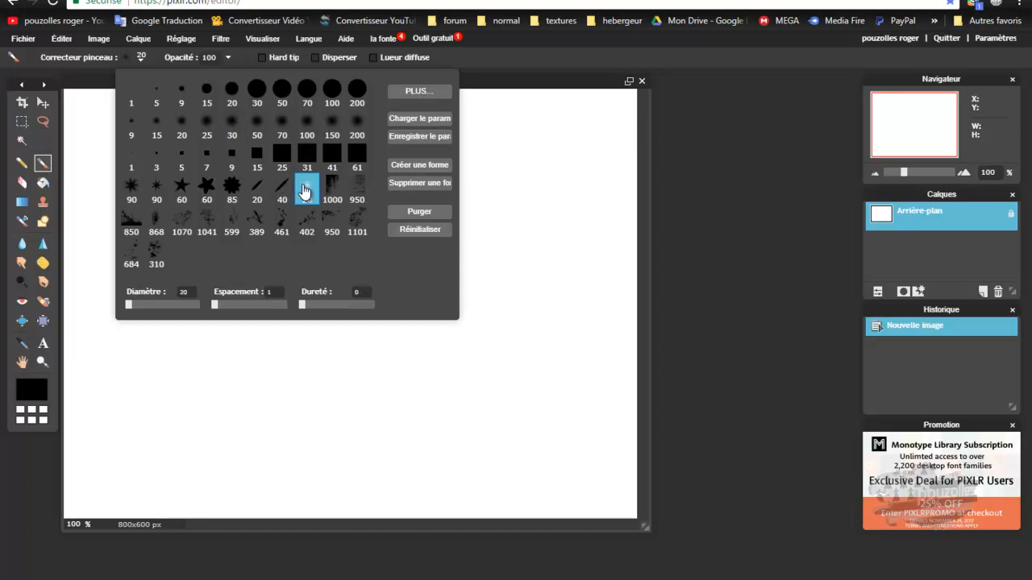
click(415, 182)
click(416, 182)
click(415, 182)
click(415, 182)
click(415, 182)
click(415, 182)
click(415, 183)
triple_click(415, 182)
triple_click(415, 183)
double_click(415, 182)
triple_click(415, 182)
double_click(416, 182)
double_click(415, 182)
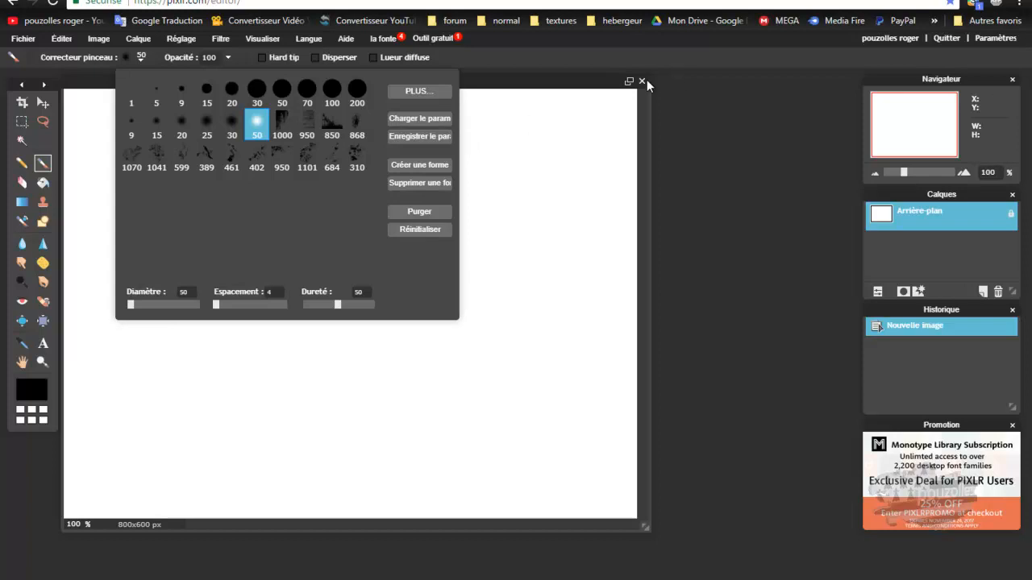
click(711, 120)
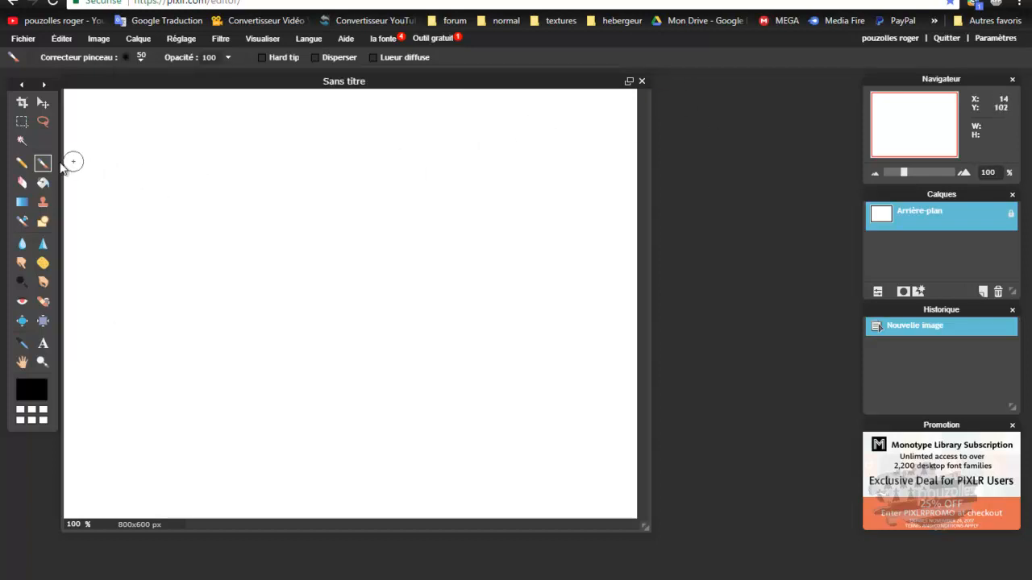
- Activate the Eraser, Paint Bucket and Gradient tools in turn to view their options
click(21, 183)
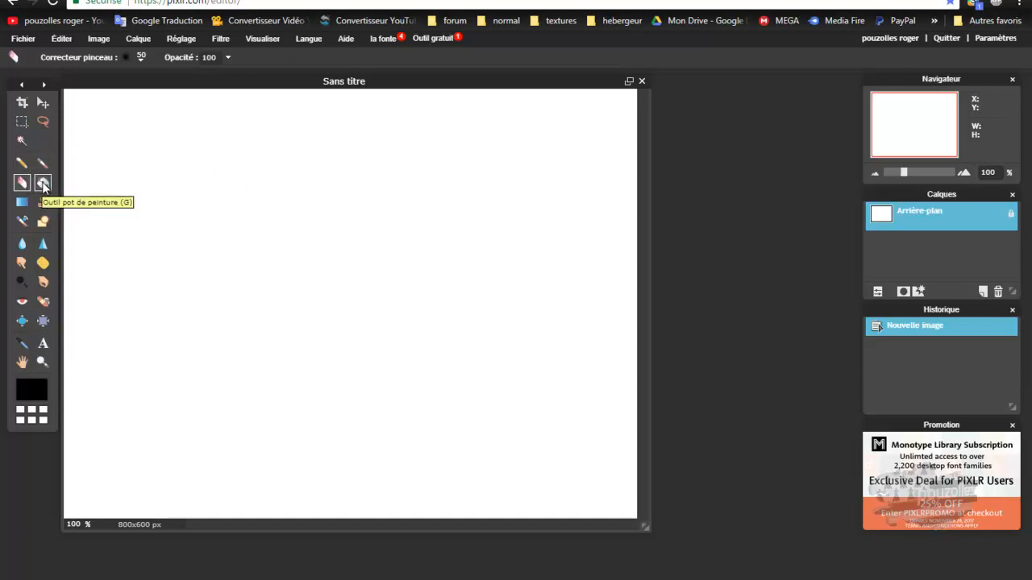
click(43, 184)
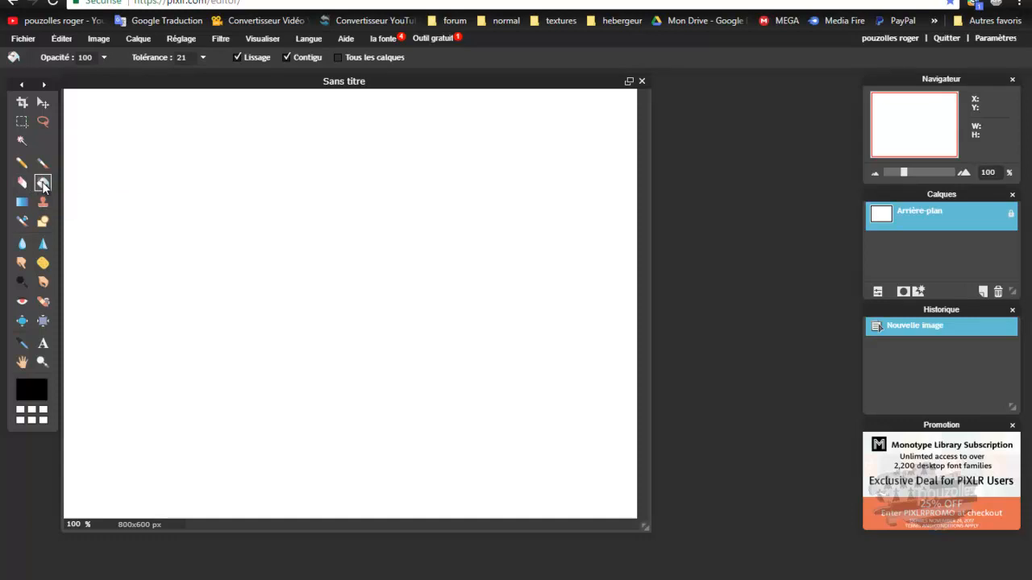
click(22, 203)
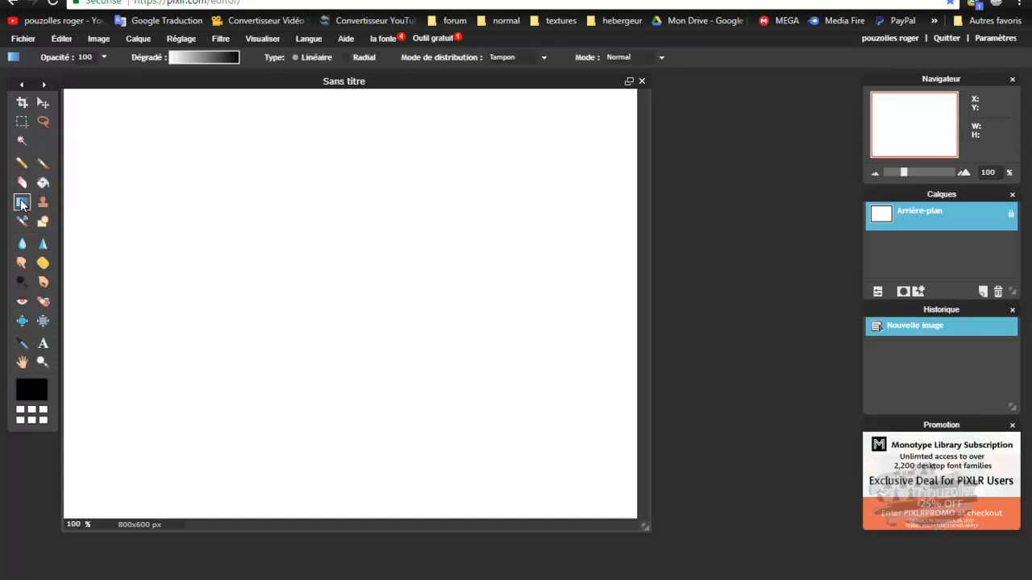